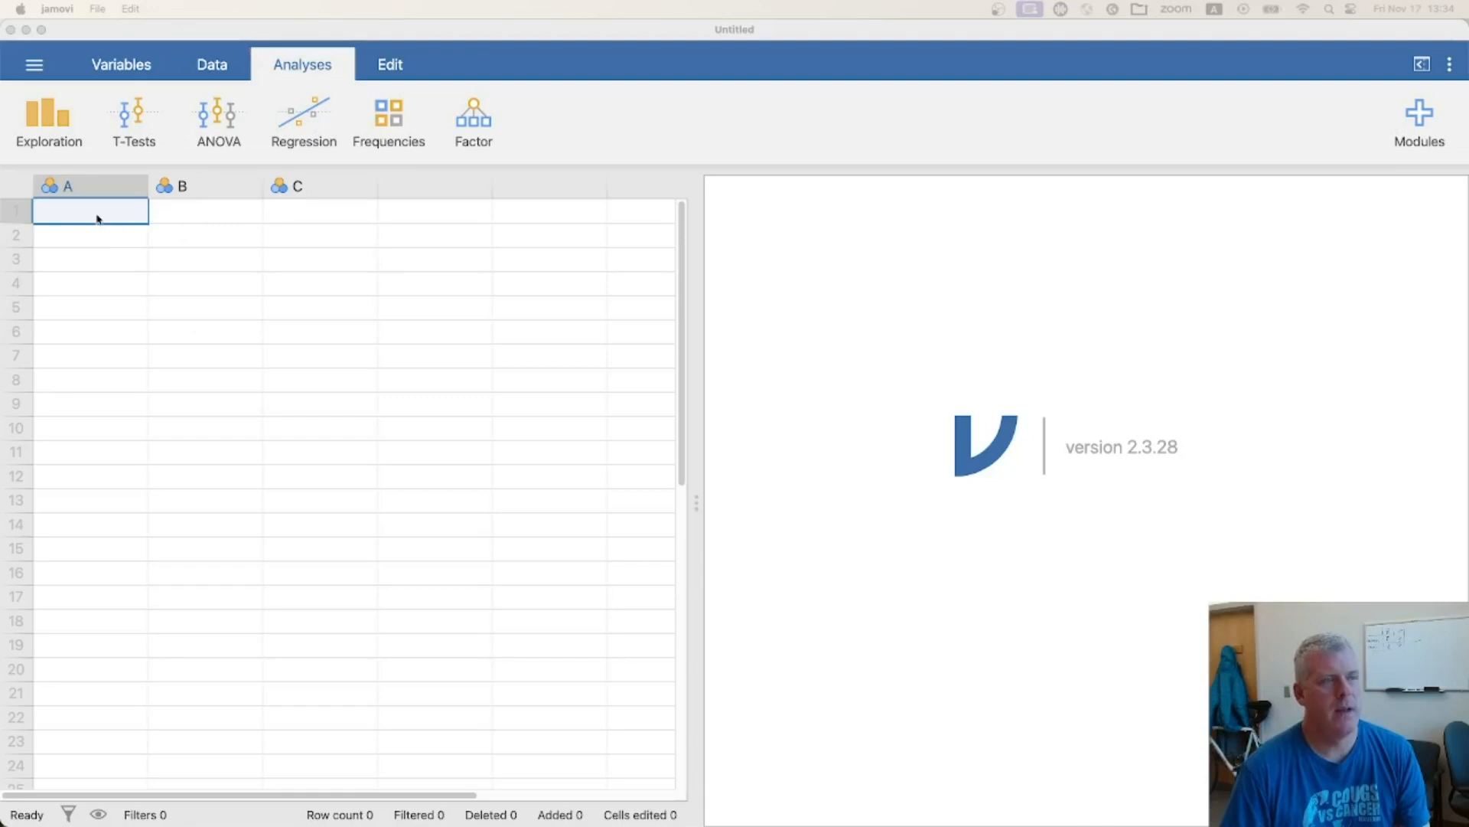
# Rename the first data variable, A, as "person"
pyautogui.click(61, 187)
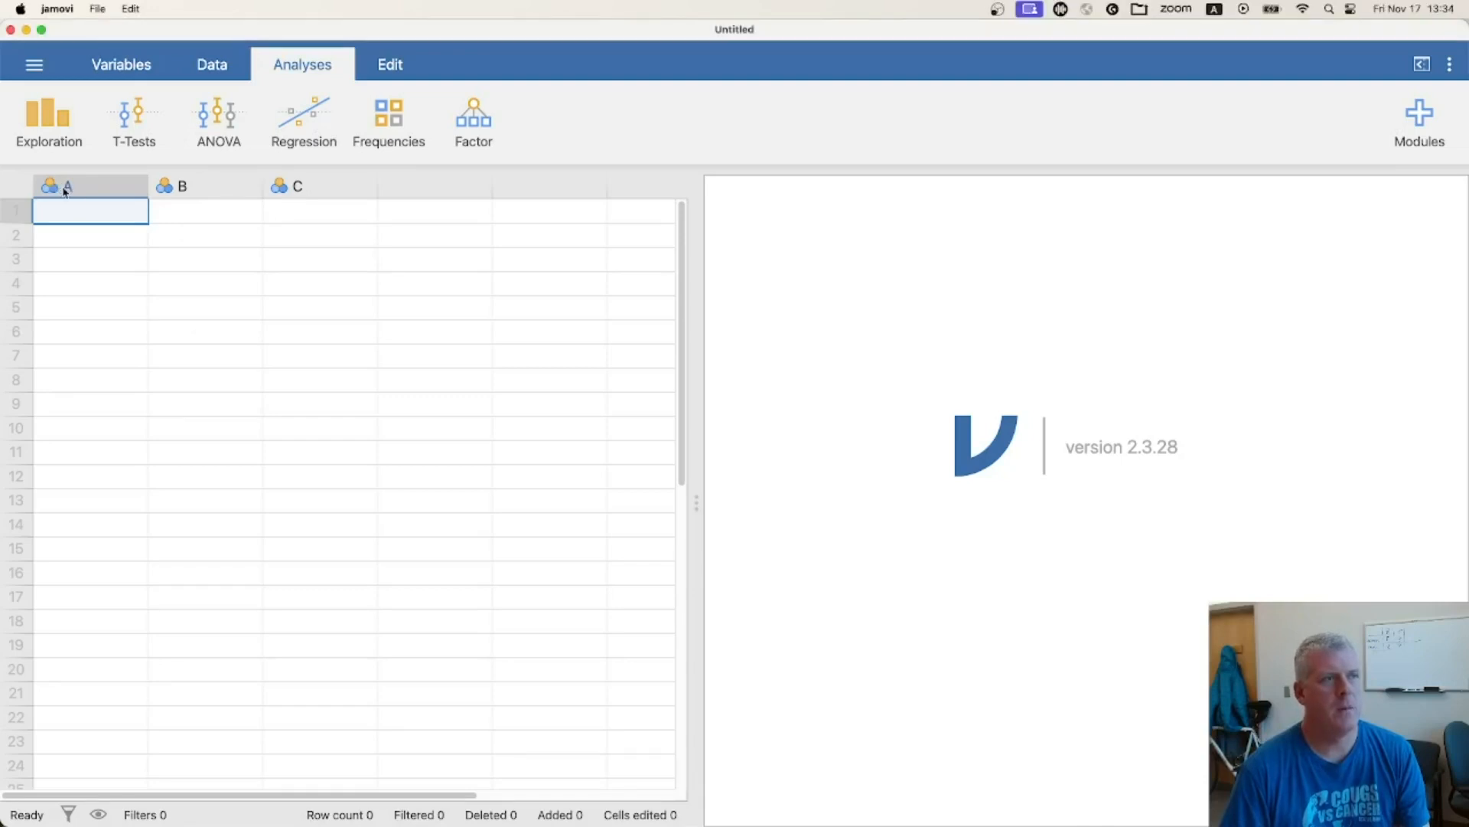
pyautogui.doubleClick(65, 190)
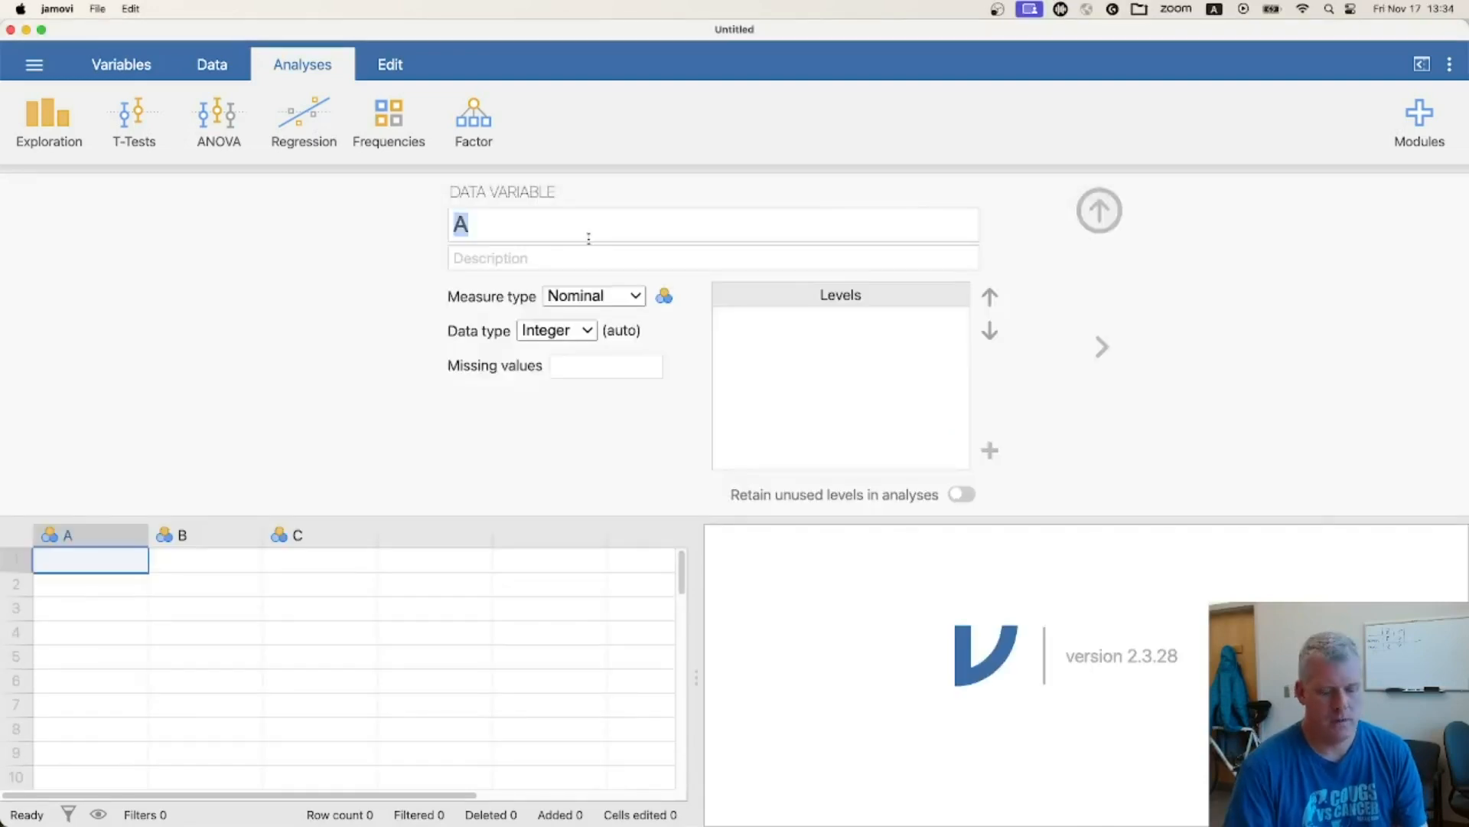
pyautogui.write('person')
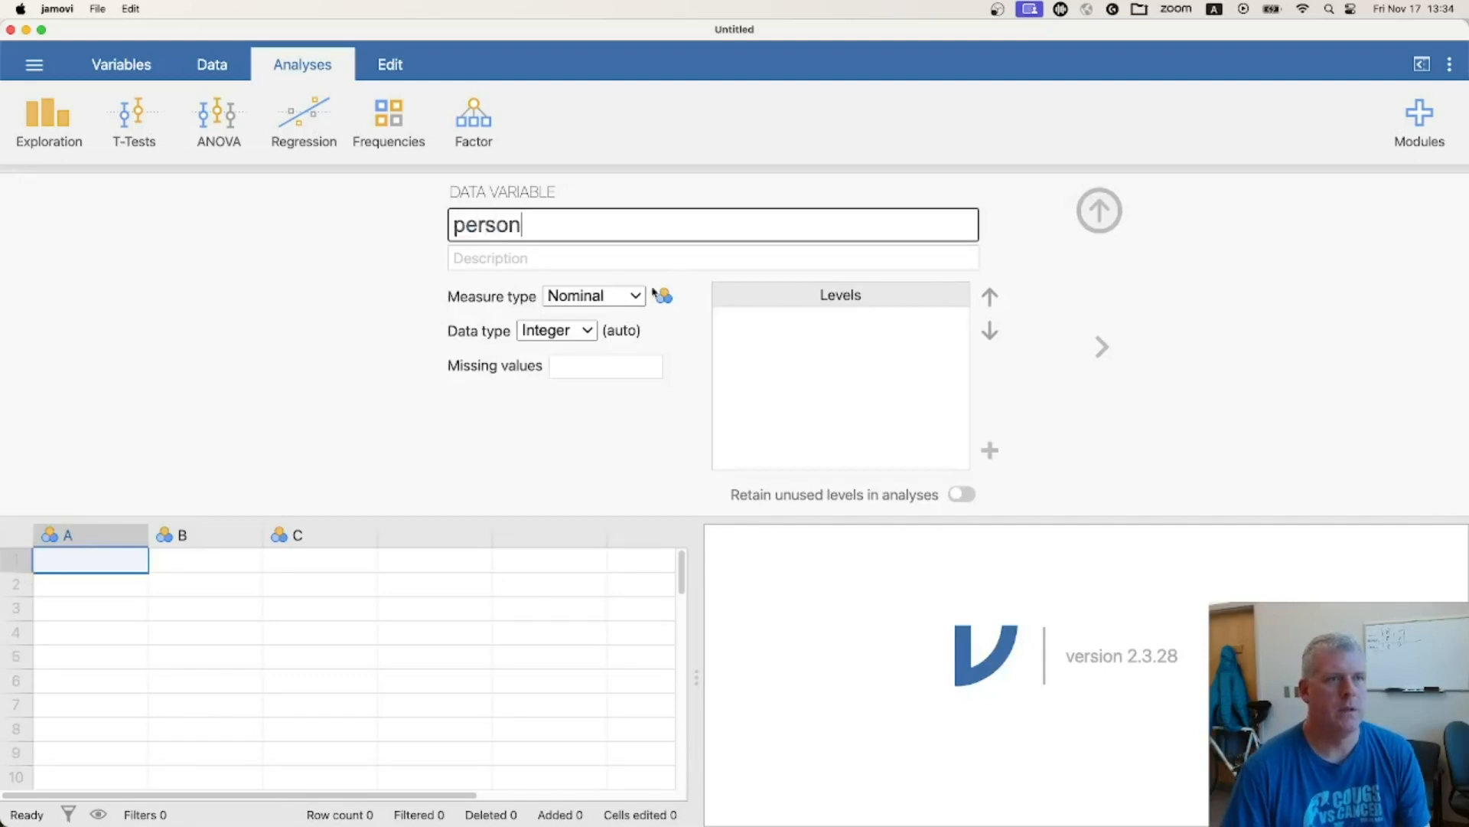
pyautogui.click(1100, 209)
# Rename variable B as "age" and set its measure type to Continuous
pyautogui.keyDown('shift'); pyautogui.click(197, 535); pyautogui.keyUp('shift')
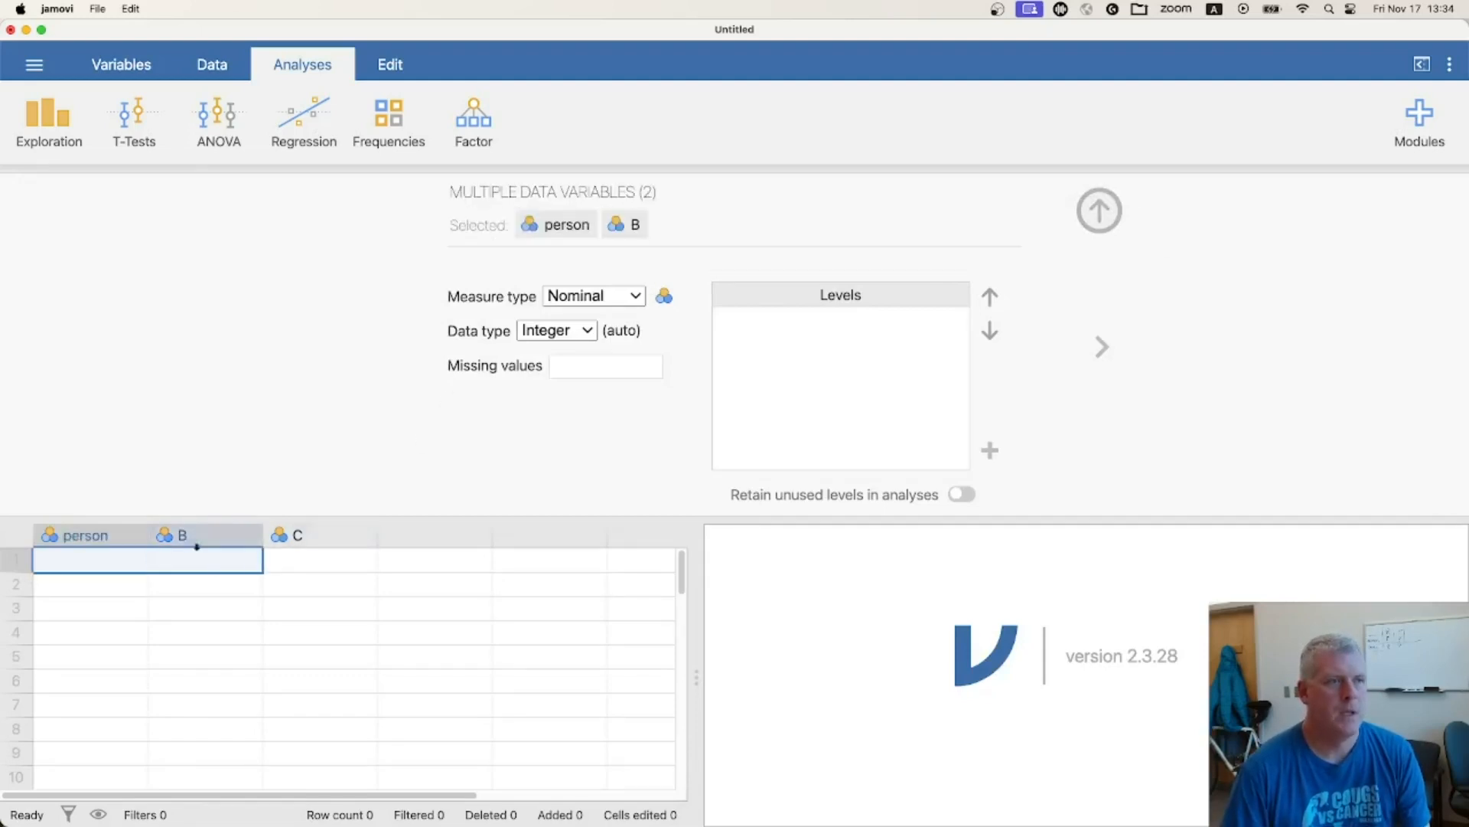
pyautogui.click(197, 535)
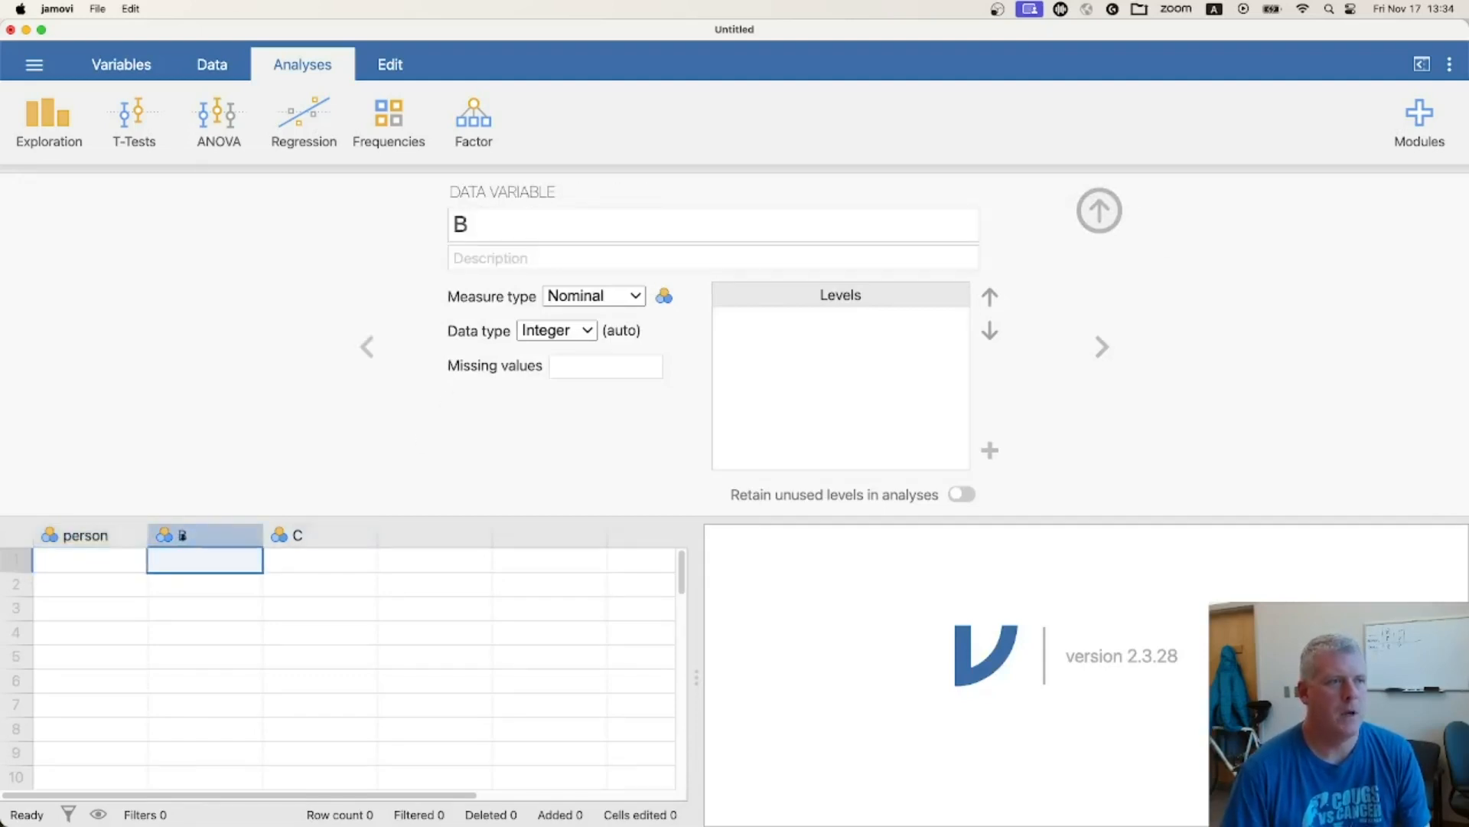
pyautogui.click(491, 224)
pyautogui.write('age')
pyautogui.press('Return')
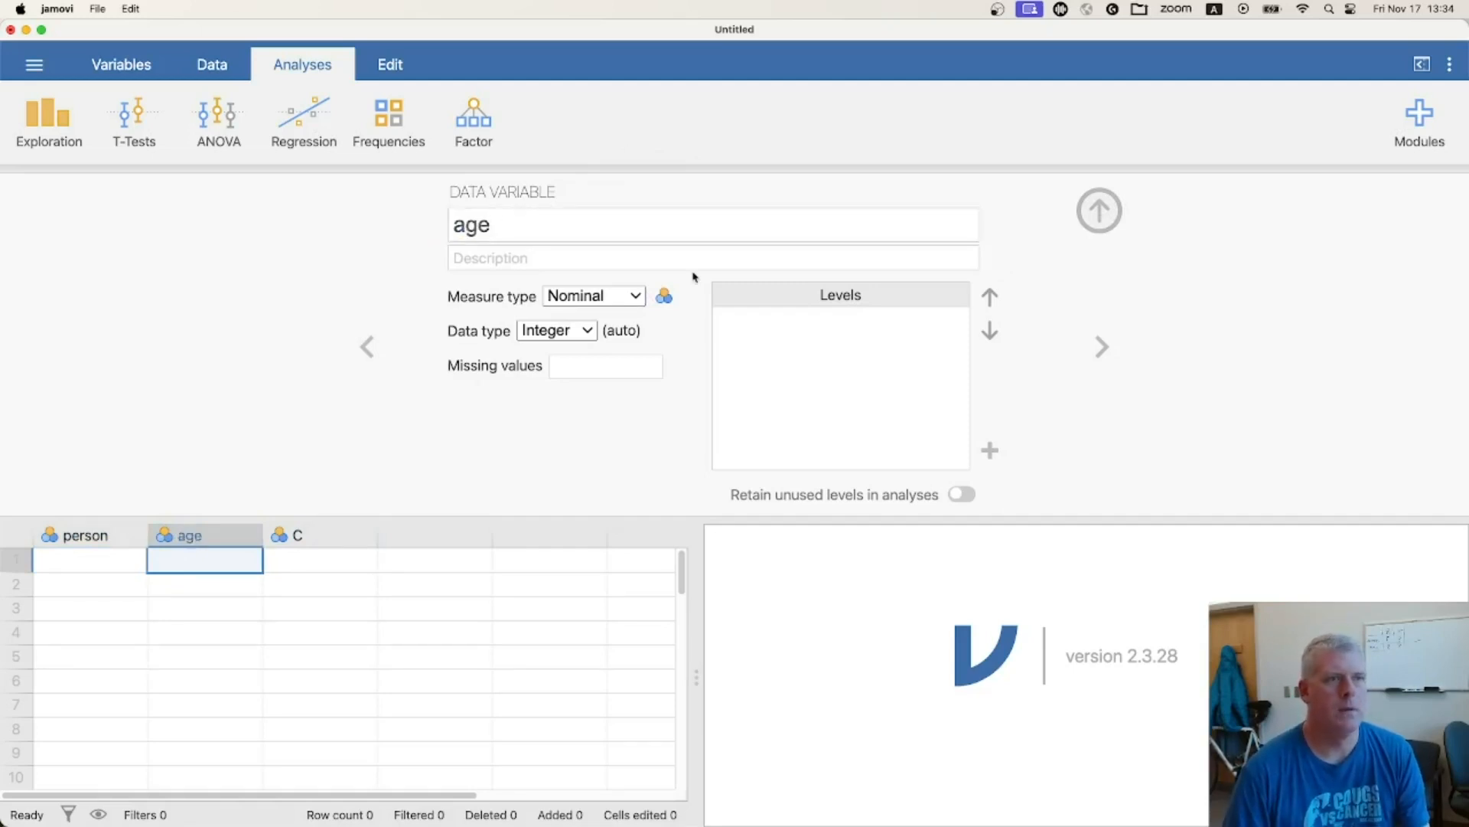
pyautogui.click(634, 296)
pyautogui.click(614, 380)
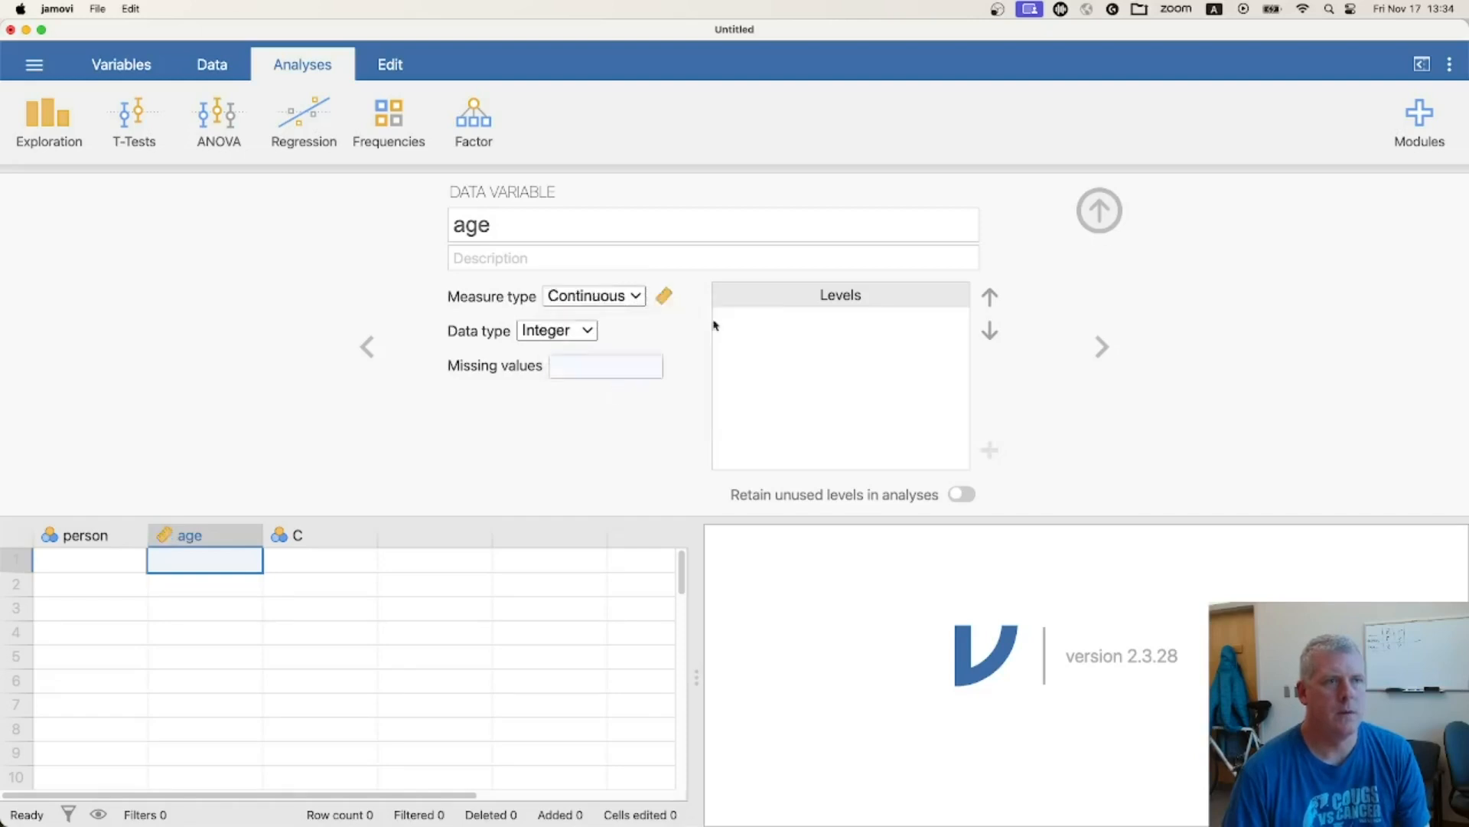
pyautogui.click(1100, 211)
# Rename variable C as "height" and set its measure type to Continuous
pyautogui.doubleClick(298, 187)
pyautogui.write('height')
pyautogui.click(596, 296)
pyautogui.click(620, 379)
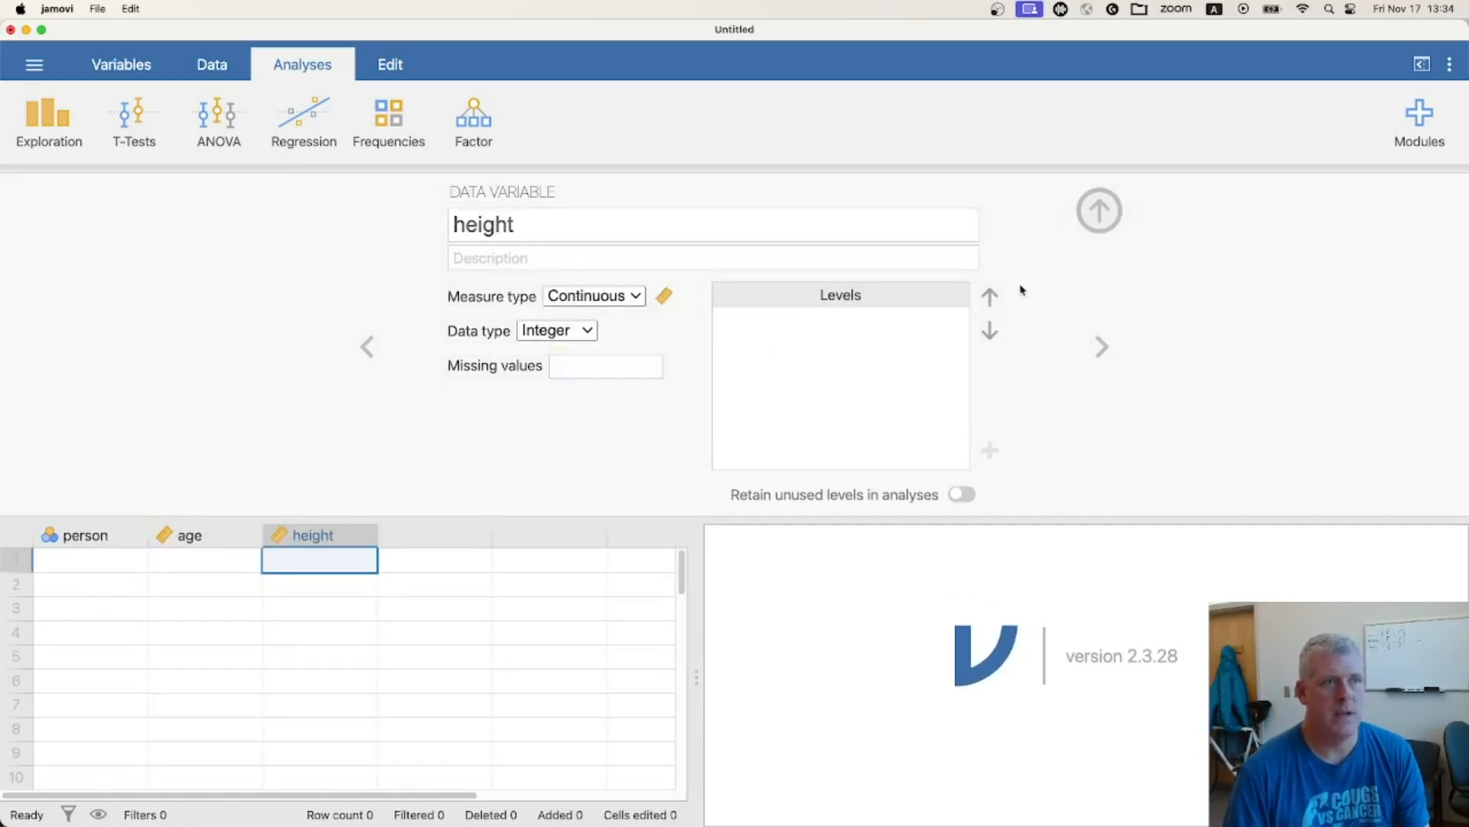
pyautogui.click(1100, 210)
# Fill row 1 with the first person's name, age 18 and height 72
pyautogui.click(80, 214)
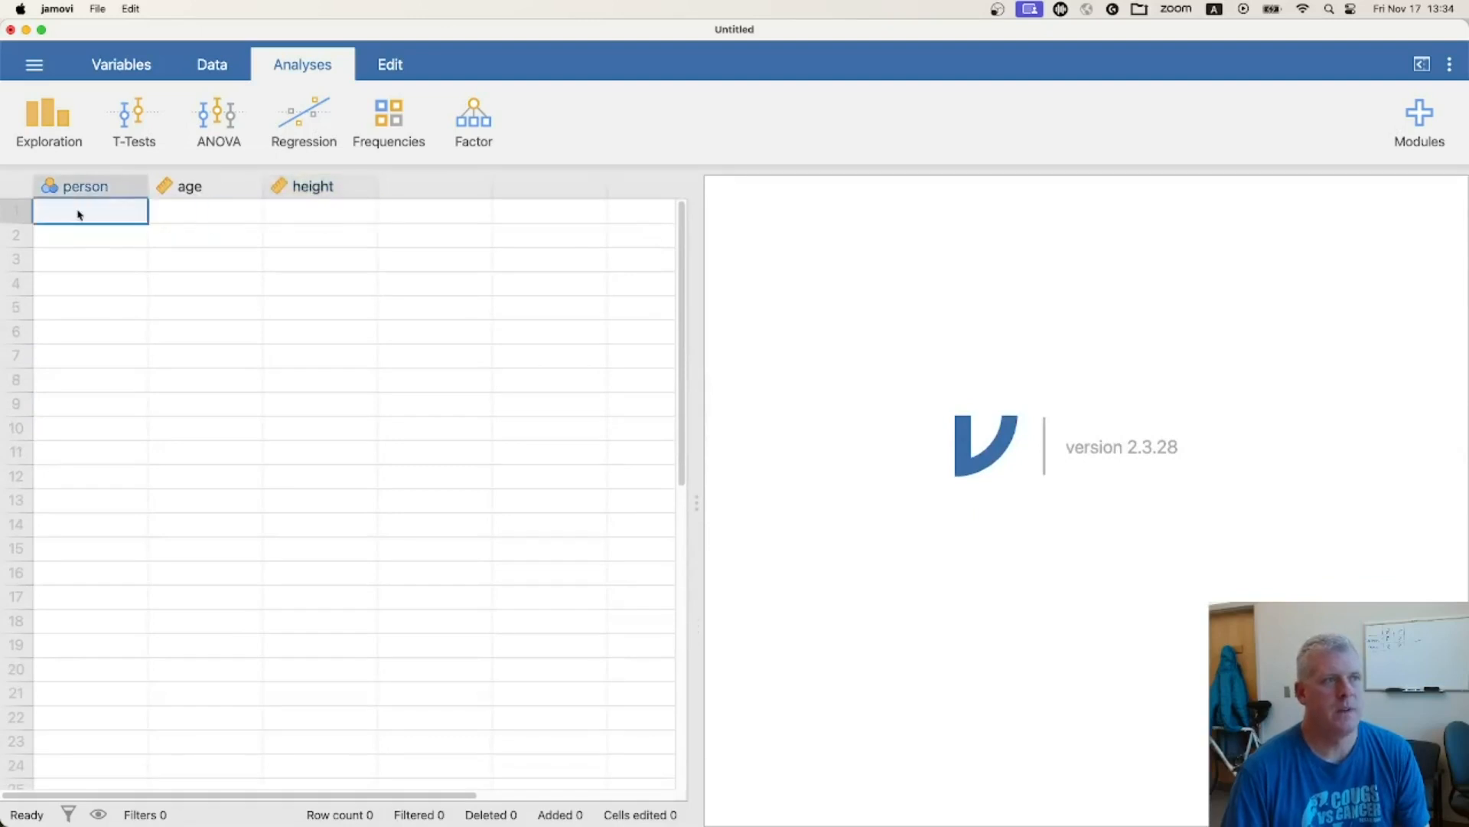
pyautogui.write('Bobby')
pyautogui.press('Tab')
pyautogui.write('18')
pyautogui.press('Tab')
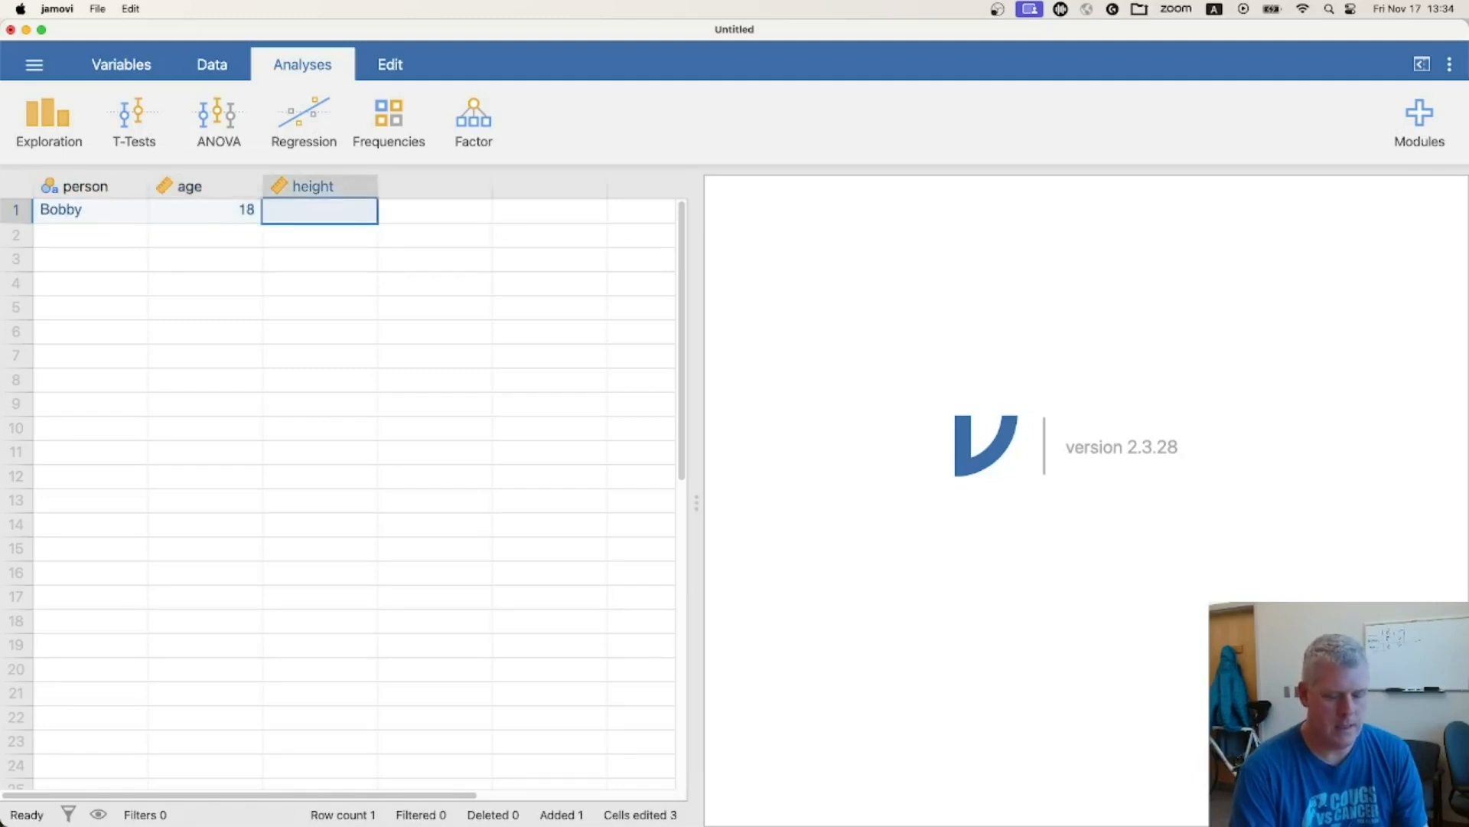
pyautogui.write('72')
pyautogui.press('Return')
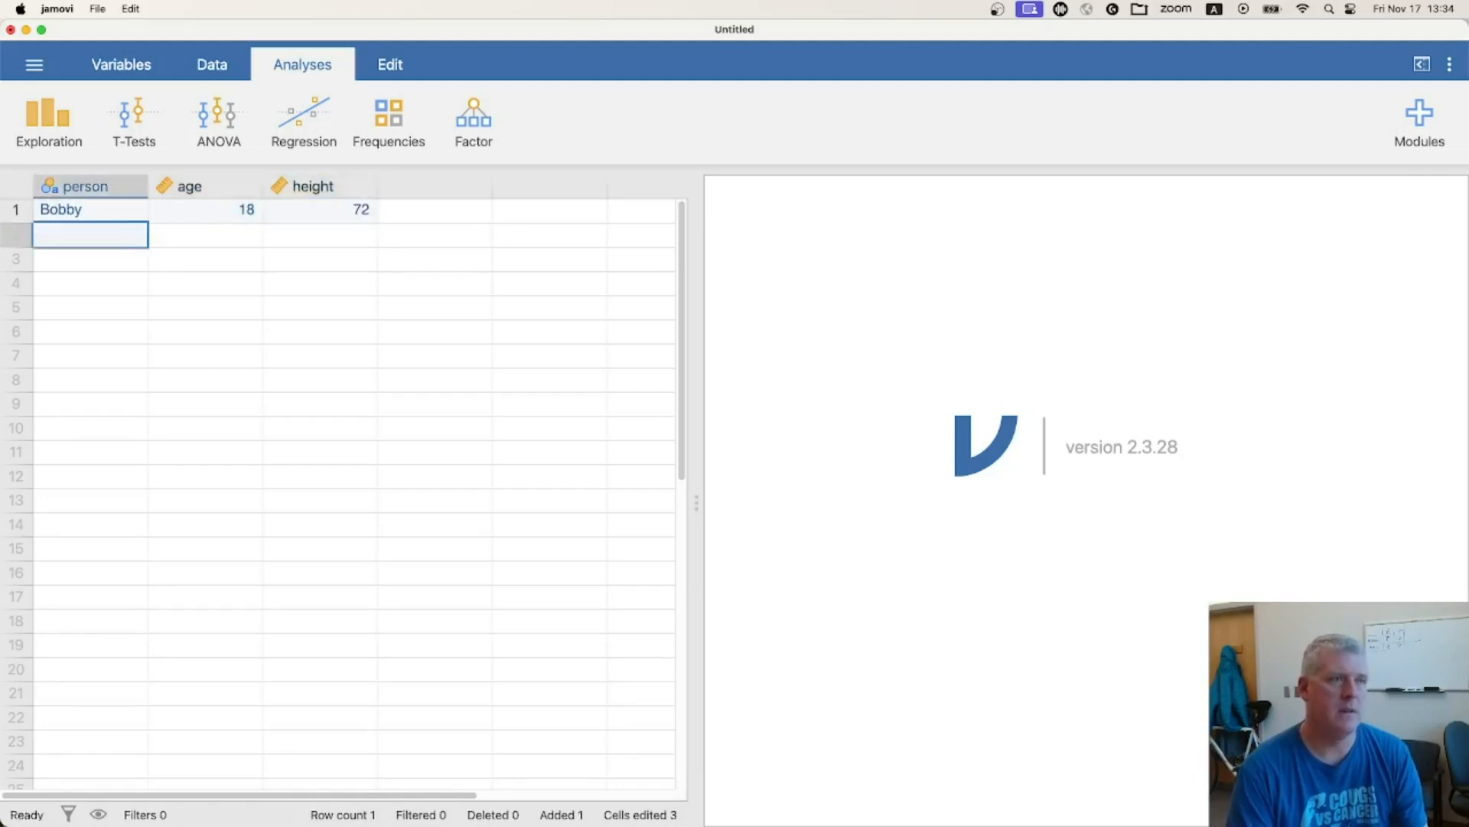
# Fill row 2 with the second person's name, age 17 and height 70, correcting the misspelled name
pyautogui.write('Lus')
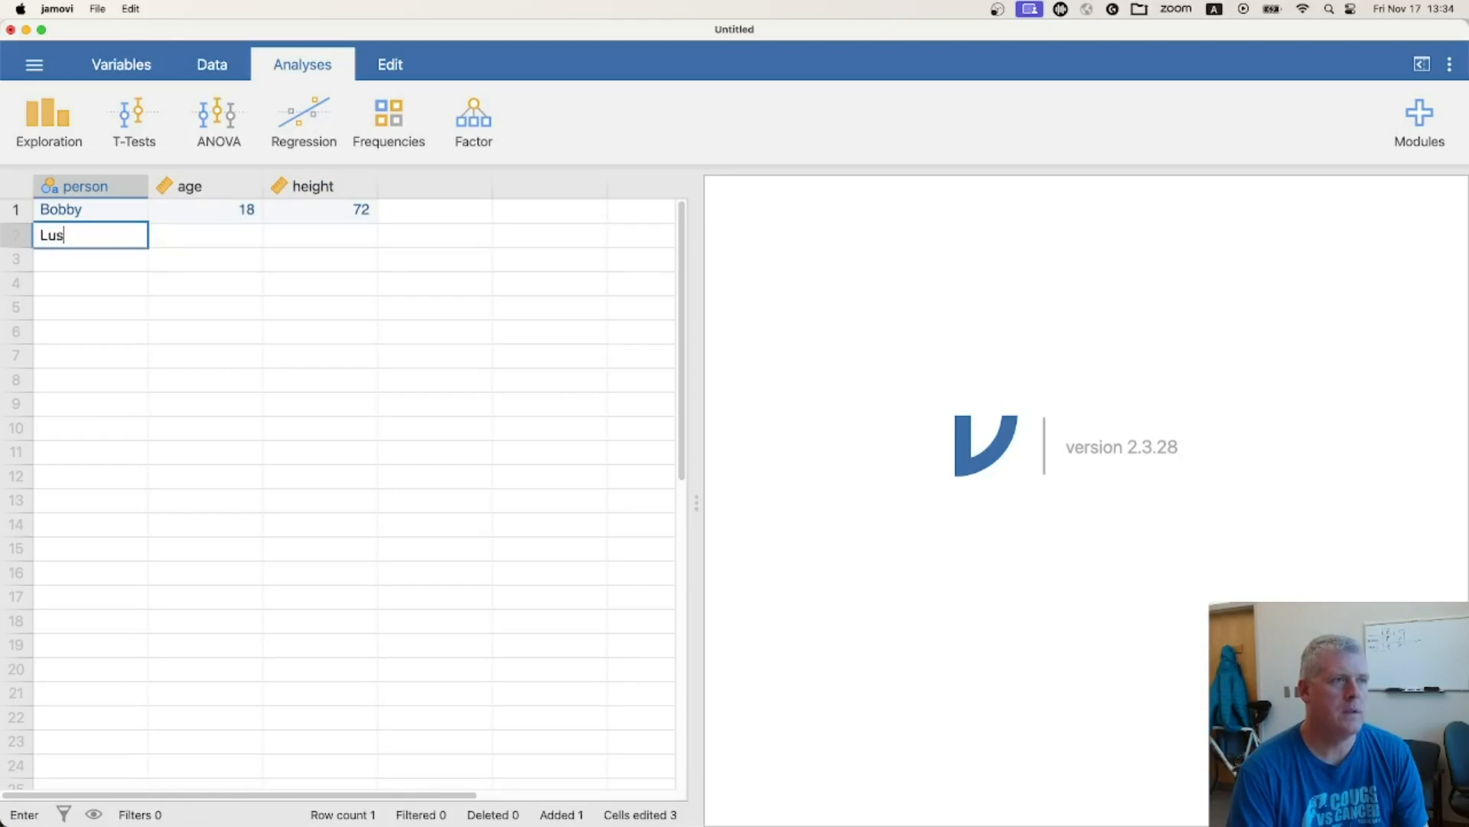
pyautogui.write('uia')
pyautogui.press('Tab')
pyautogui.hotkey('shift', 'Tab')
pyautogui.write('Luisa')
pyautogui.press('Tab')
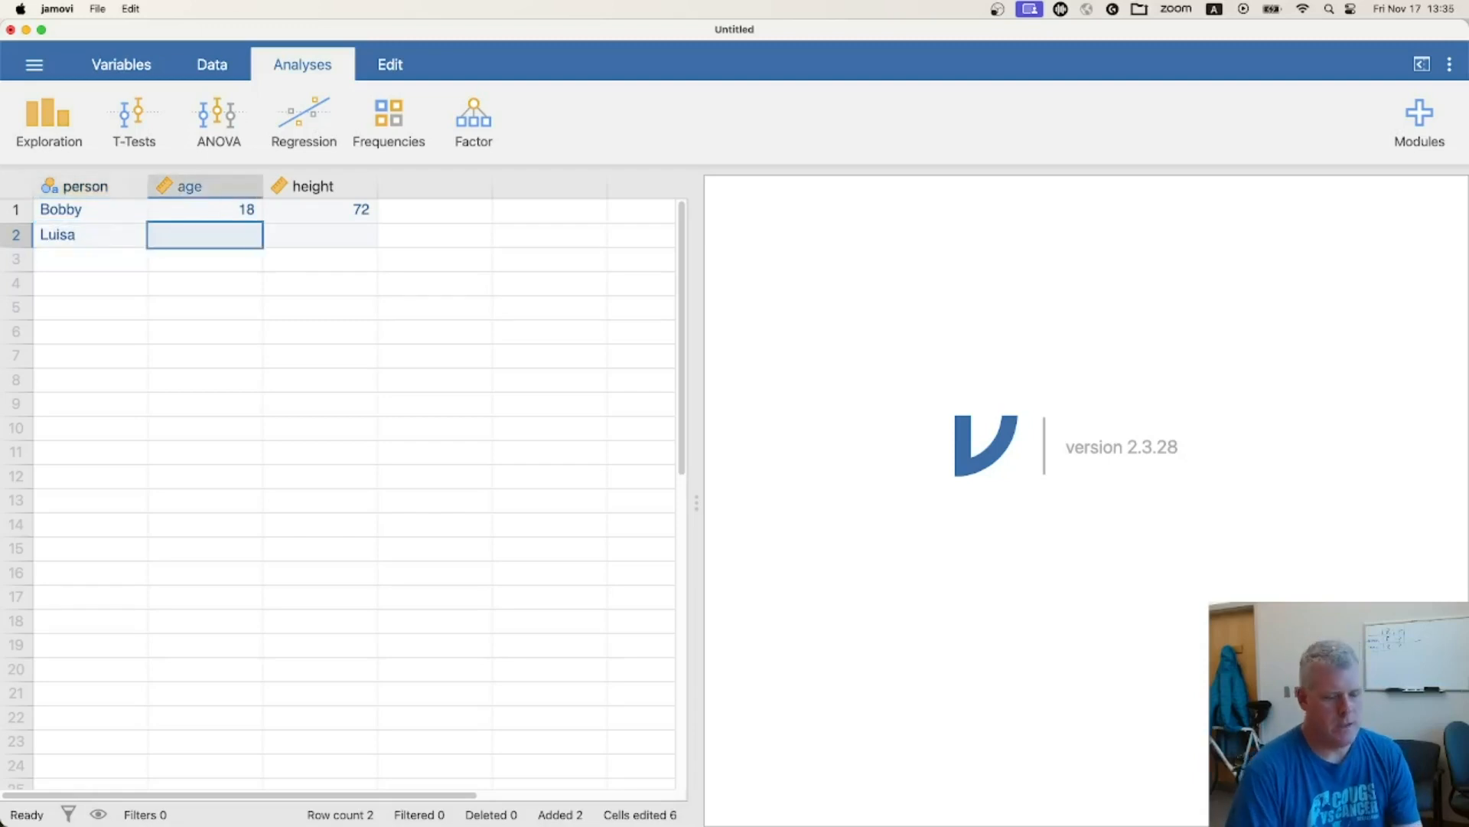
pyautogui.write('17')
pyautogui.press('Tab')
pyautogui.write('70')
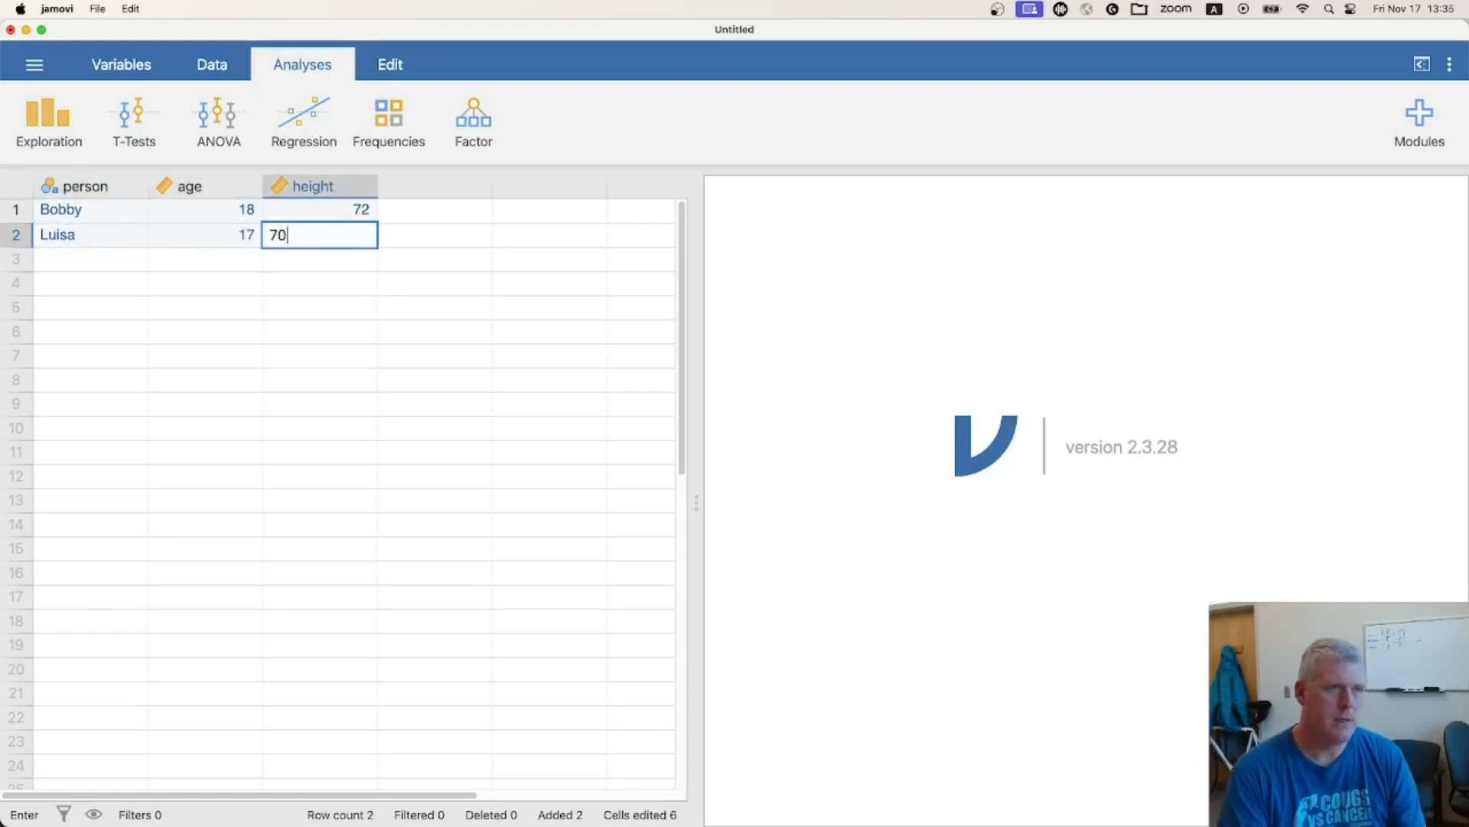
pyautogui.press('Return')
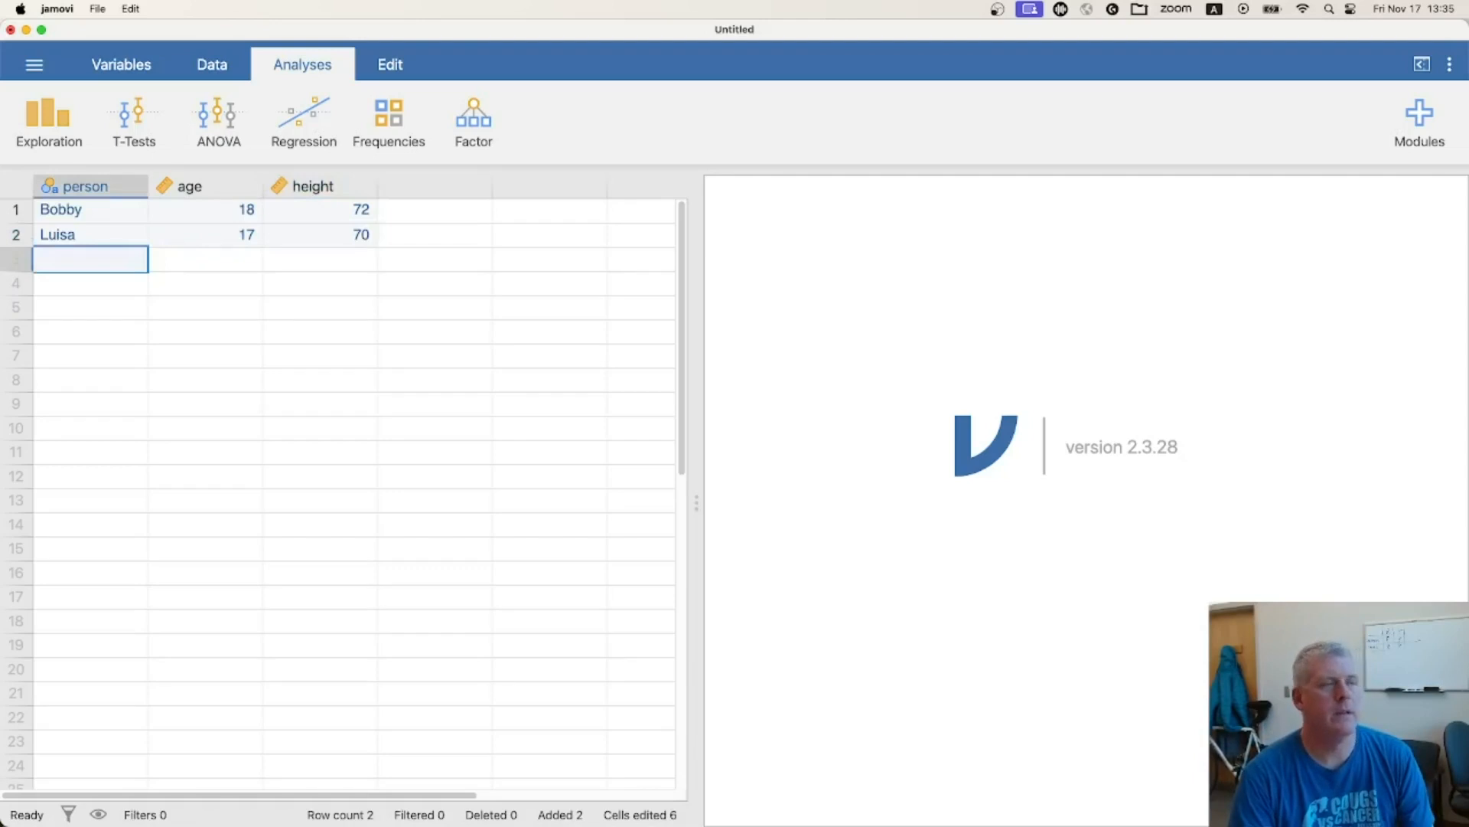
# Fill row 3 with the third person's name, age 14 and height 65
pyautogui.write('Chuck')
pyautogui.press('Tab')
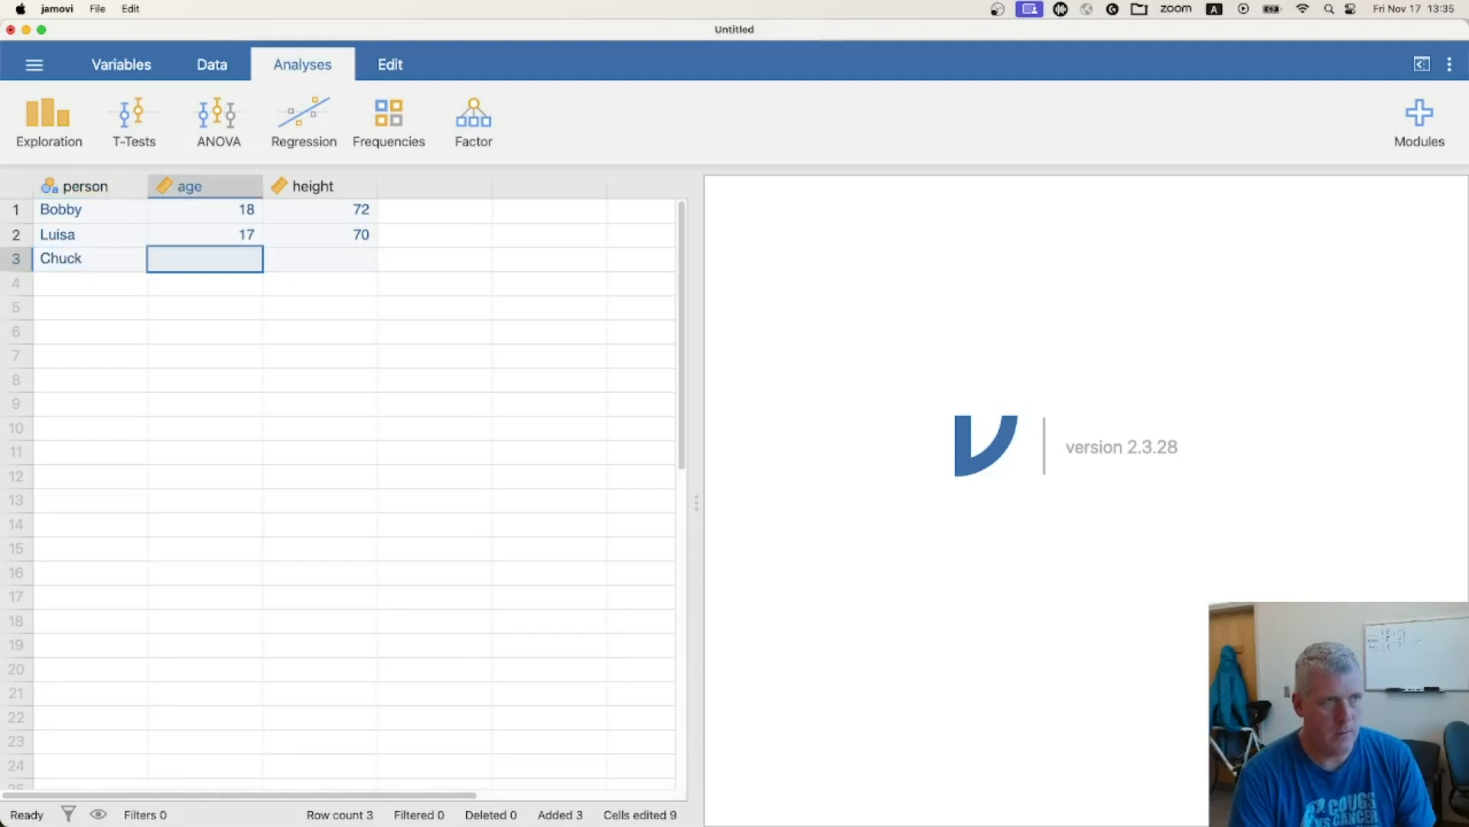
pyautogui.write('14')
pyautogui.press('Tab')
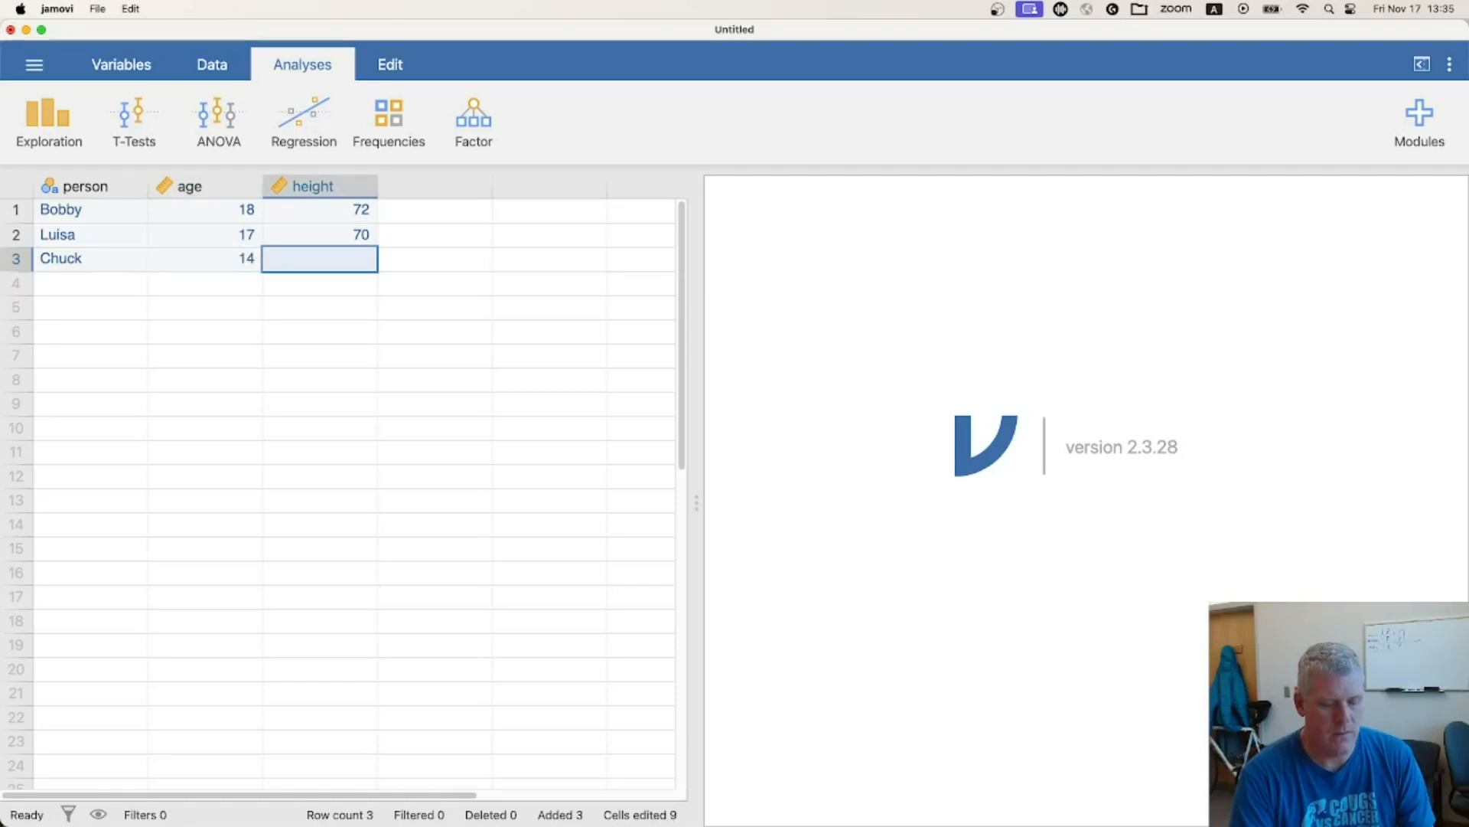
pyautogui.write('65')
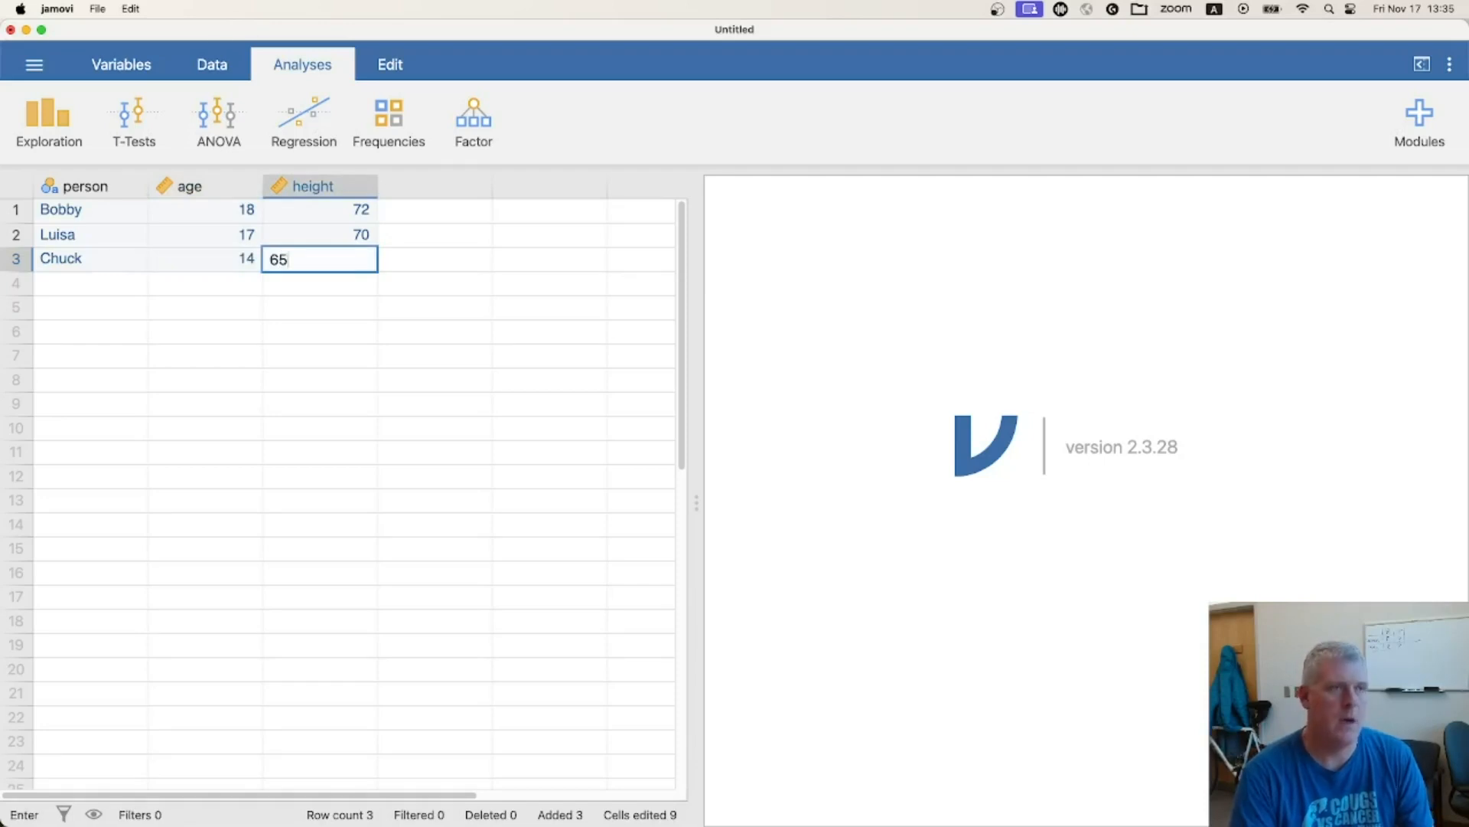
pyautogui.press('Return')
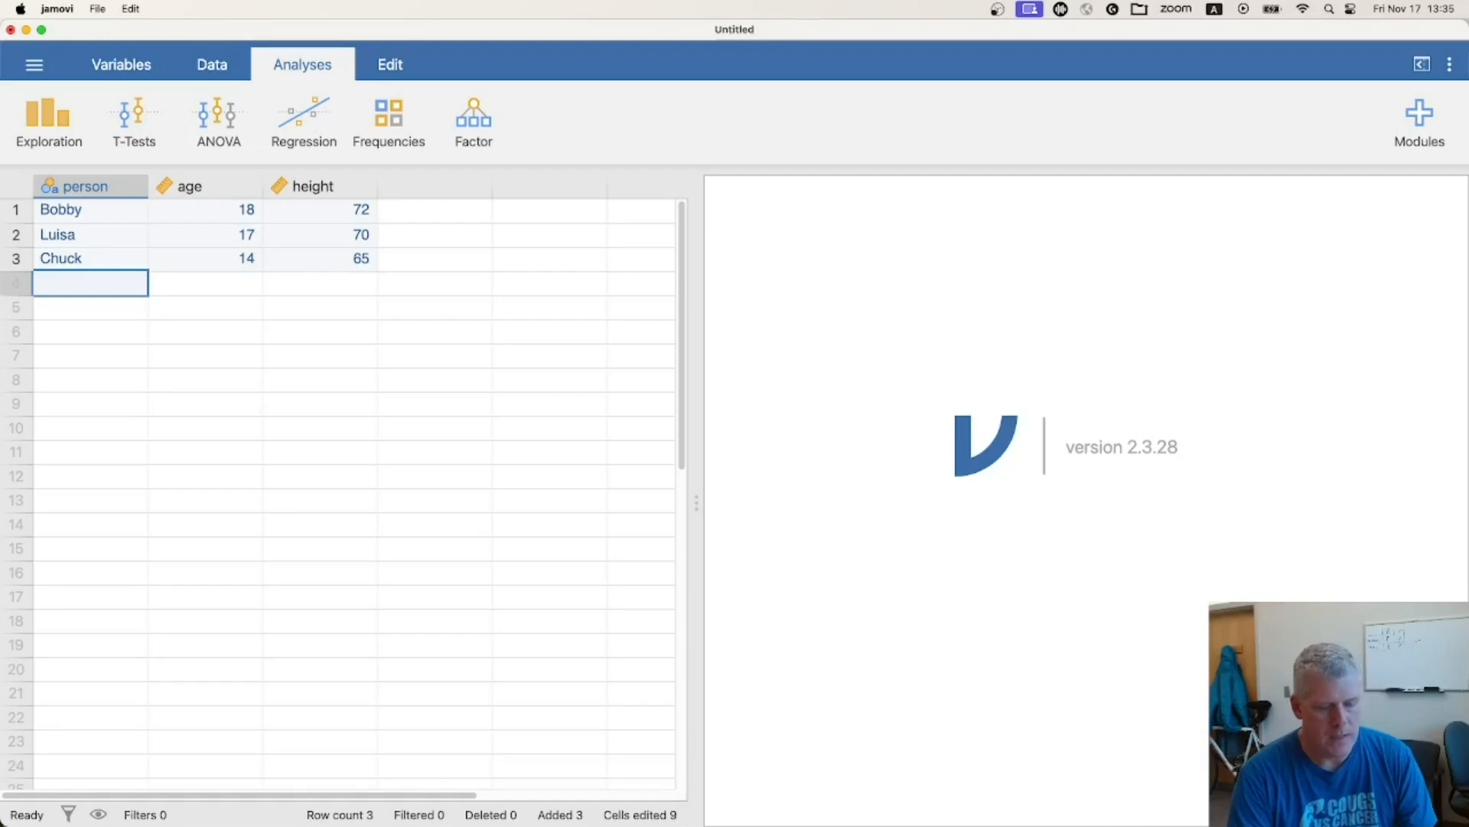
# Fill row 4 with the fourth person's name, age 13 and height 63
pyautogui.write('Henry')
pyautogui.press('Tab')
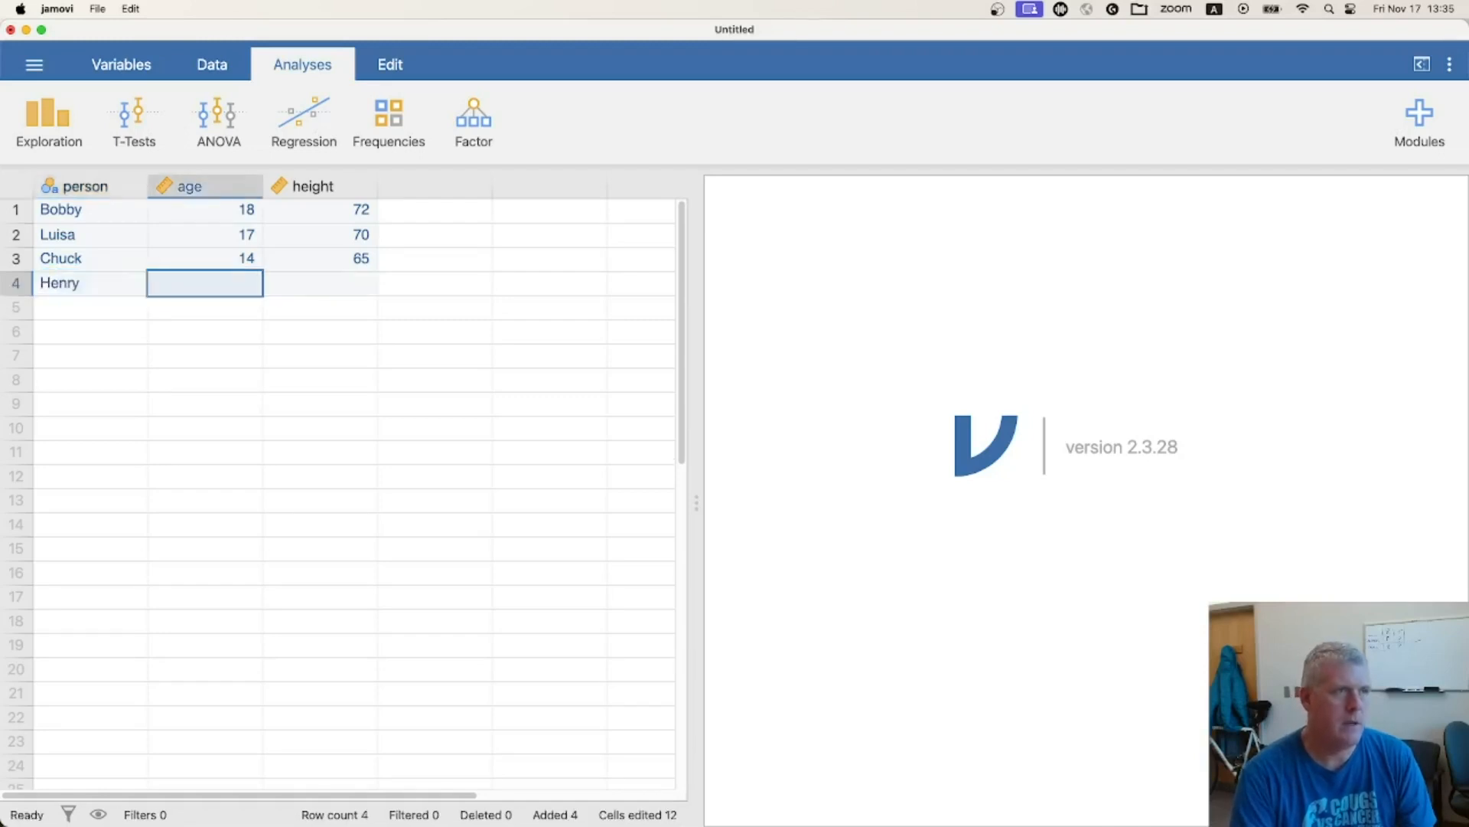
pyautogui.write('13')
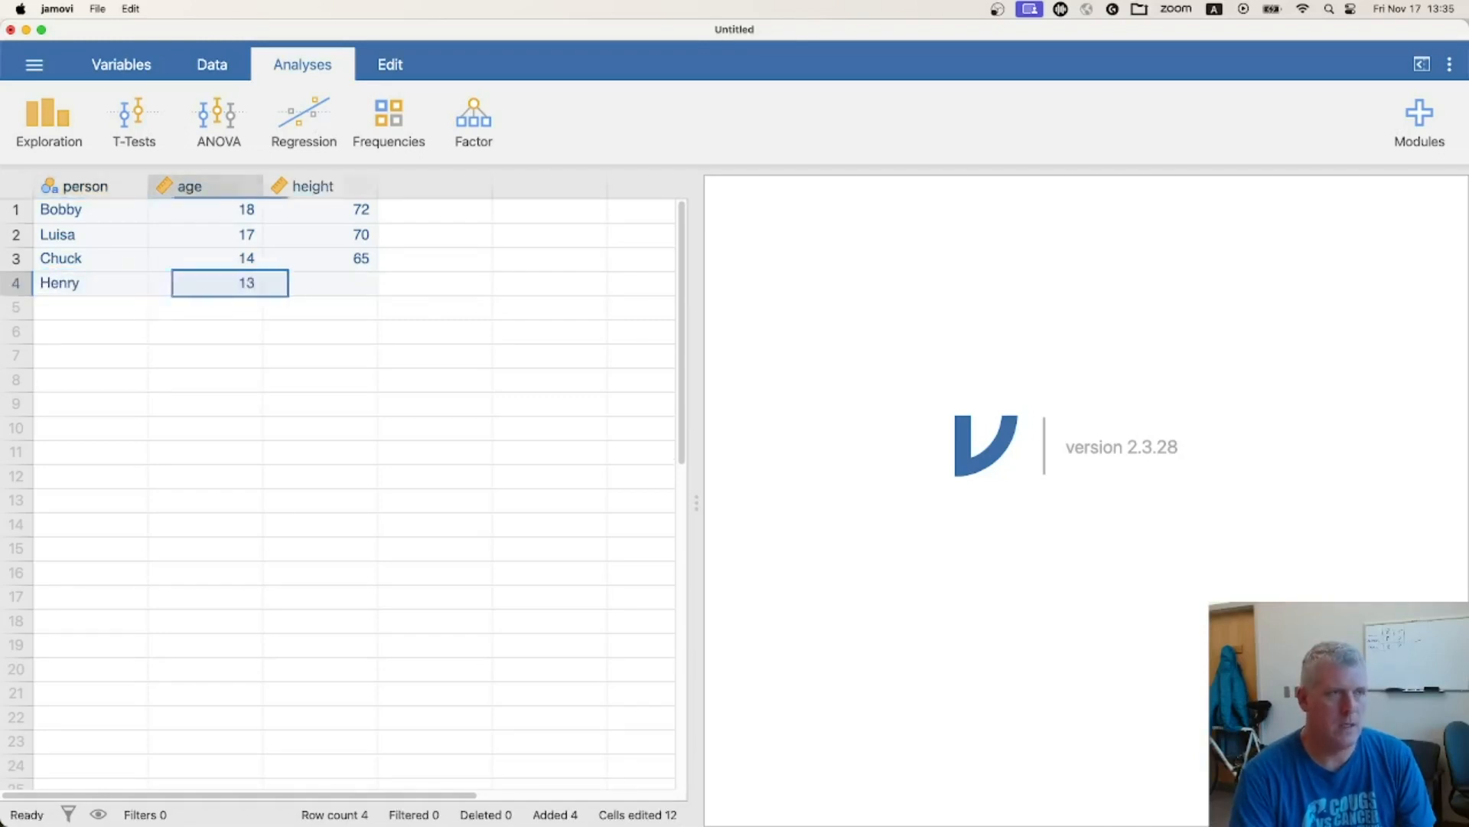
pyautogui.press('Tab')
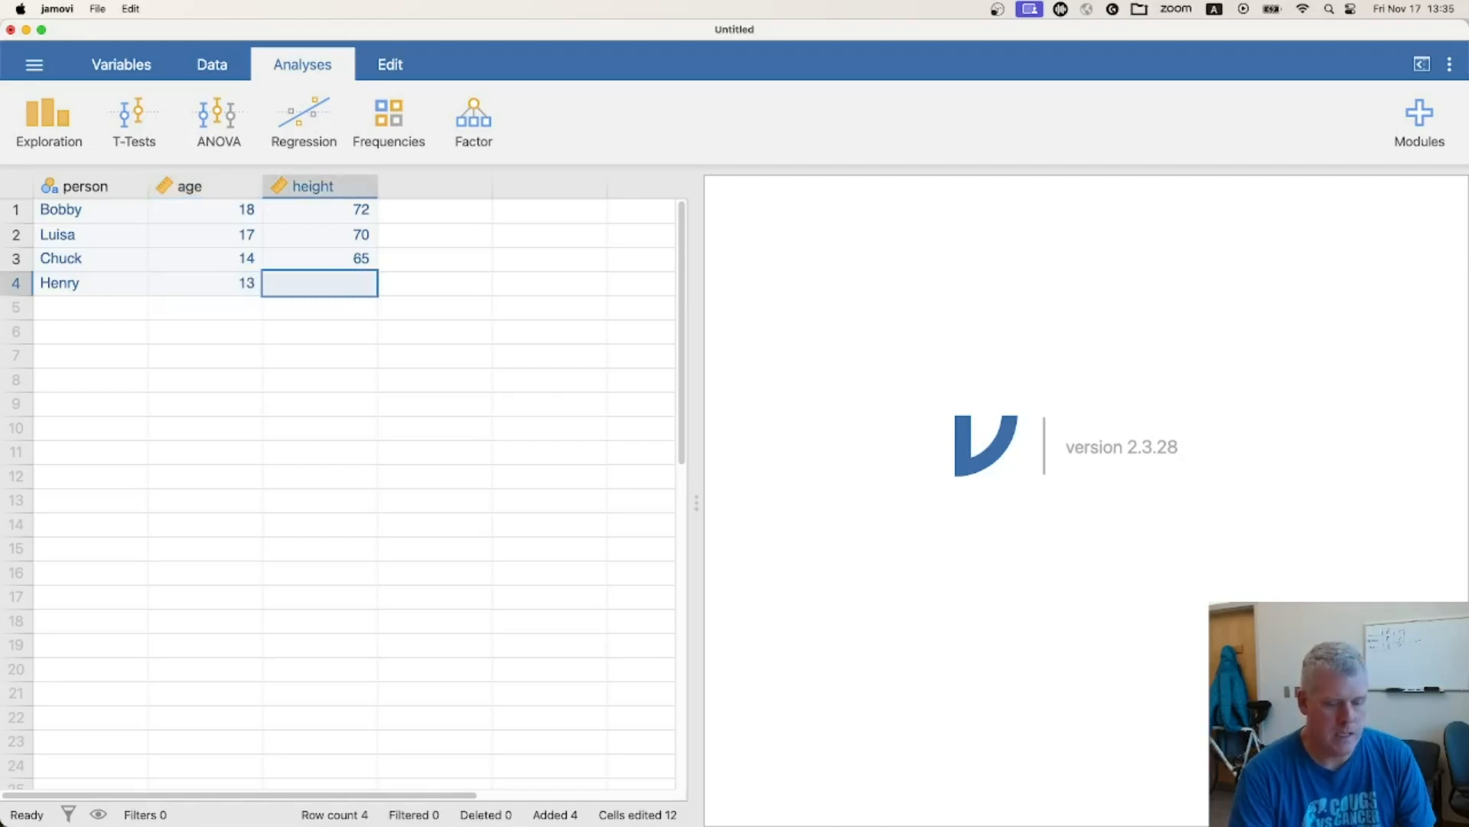
pyautogui.write('63')
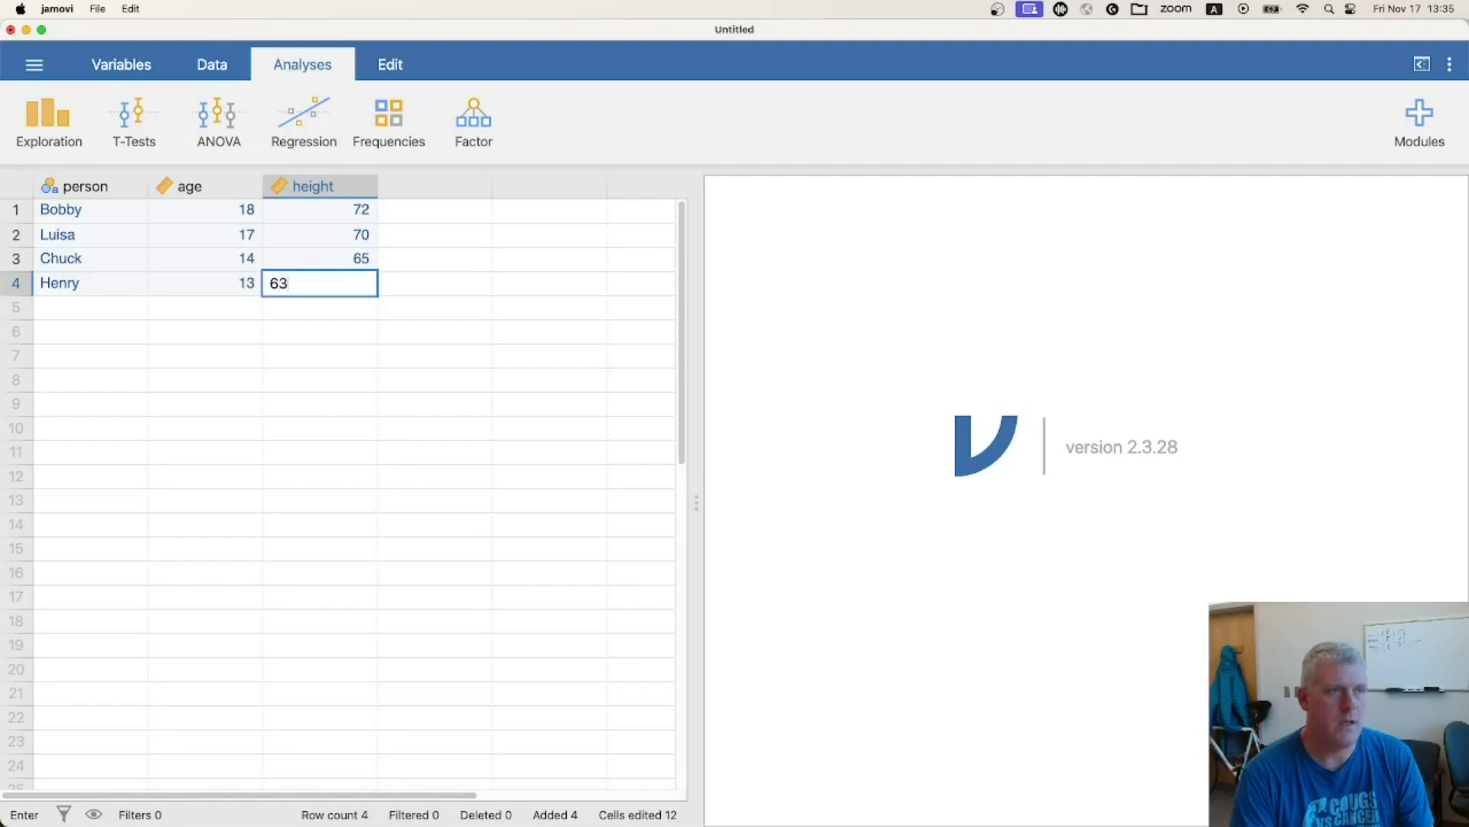
pyautogui.press('Return')
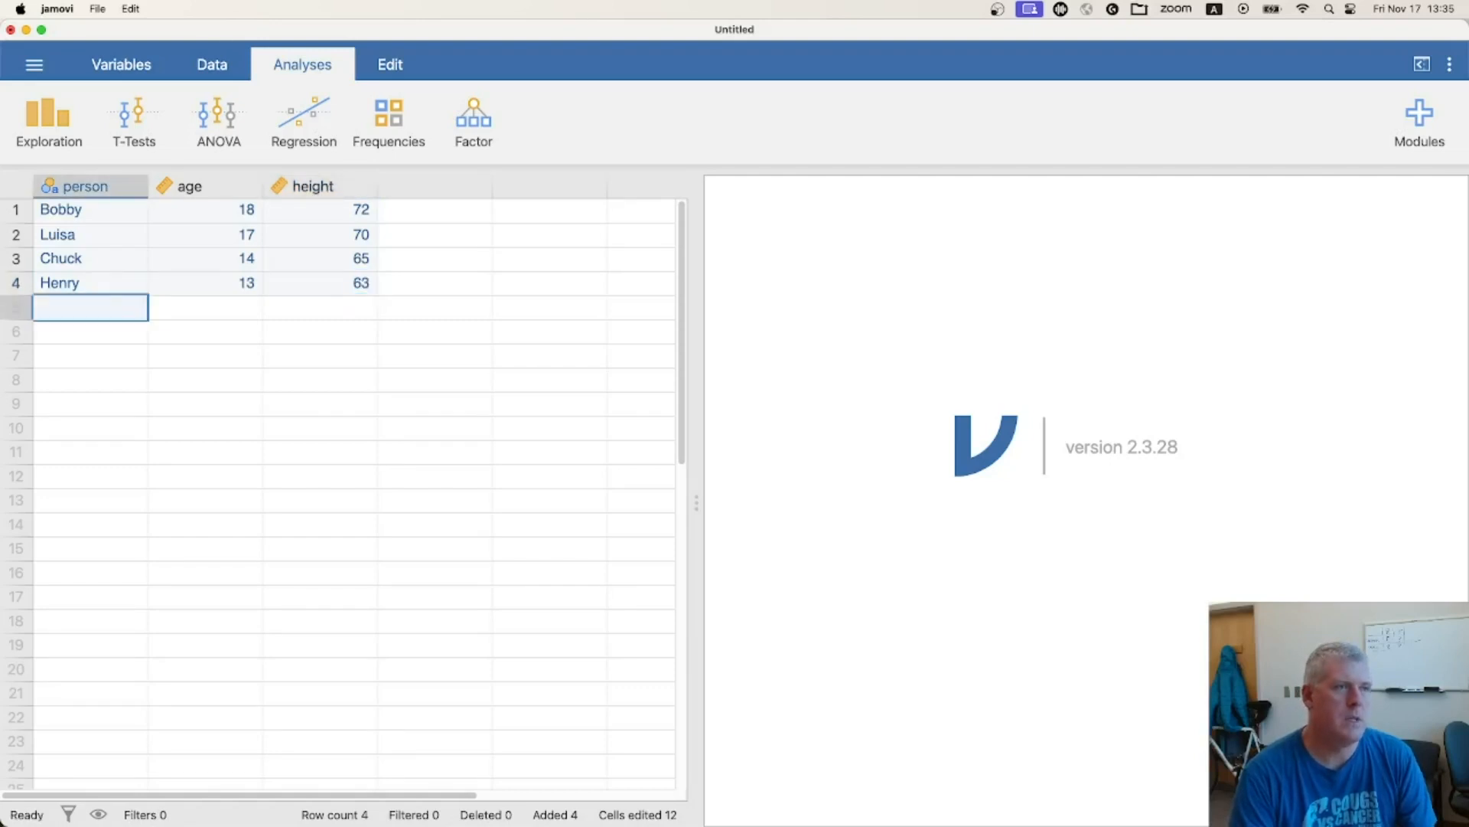
# Fill row 5 with a person's name, age 11 and height 61, replacing the first name entered with a different one
pyautogui.write('Earl')
pyautogui.press('Tab')
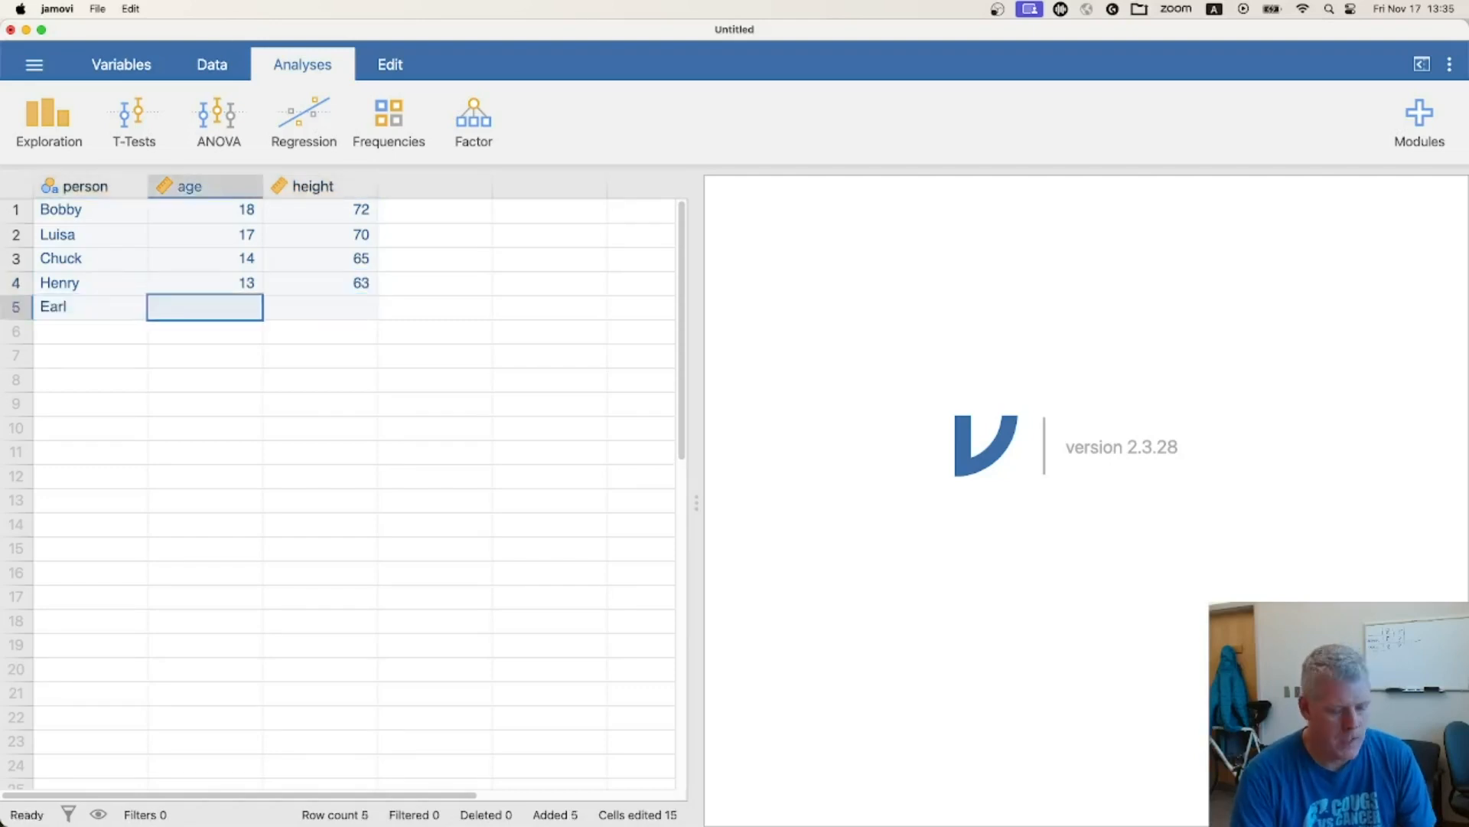
pyautogui.write('11')
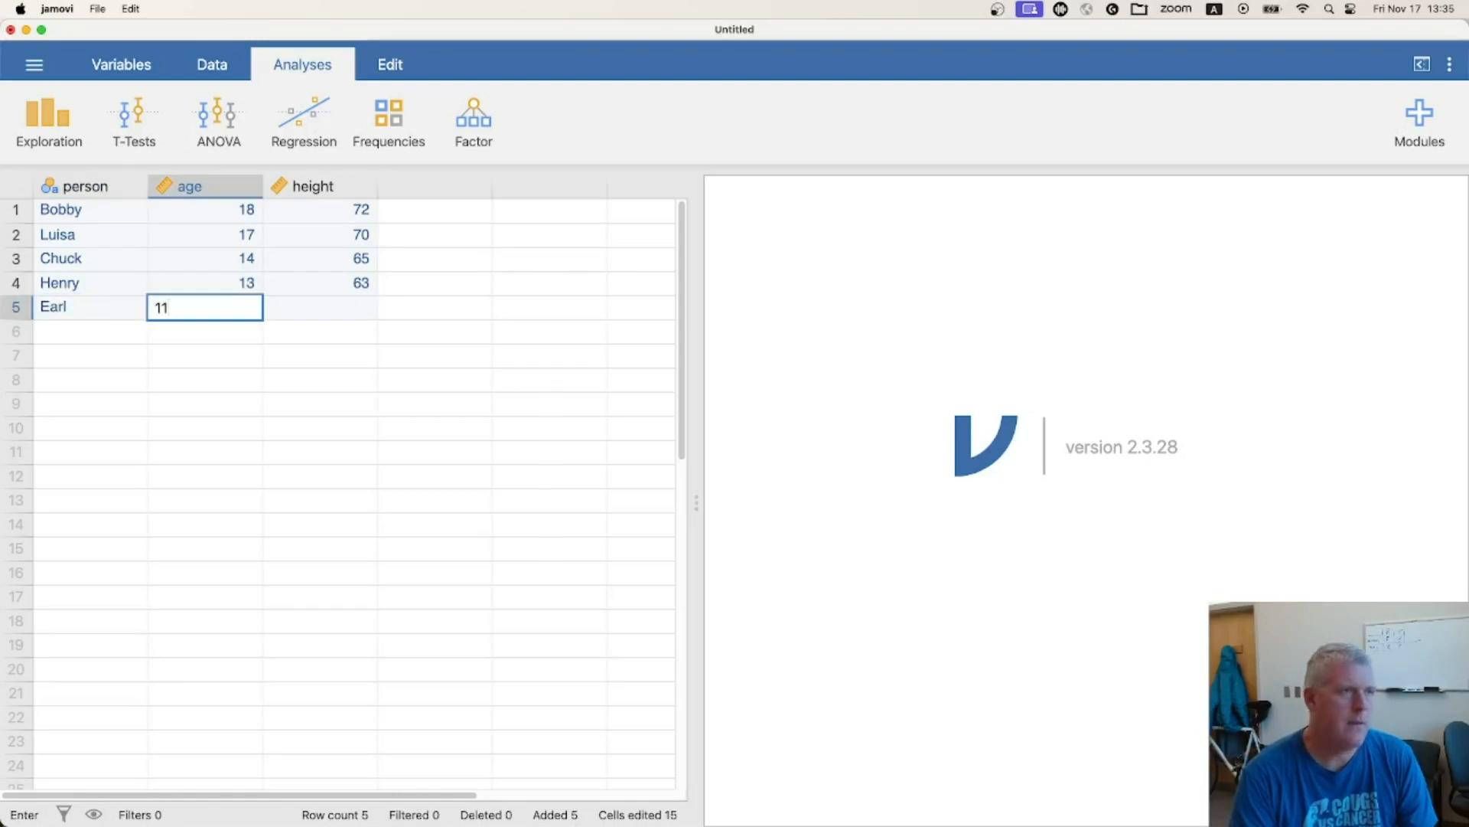
pyautogui.hotkey('shift', 'Tab')
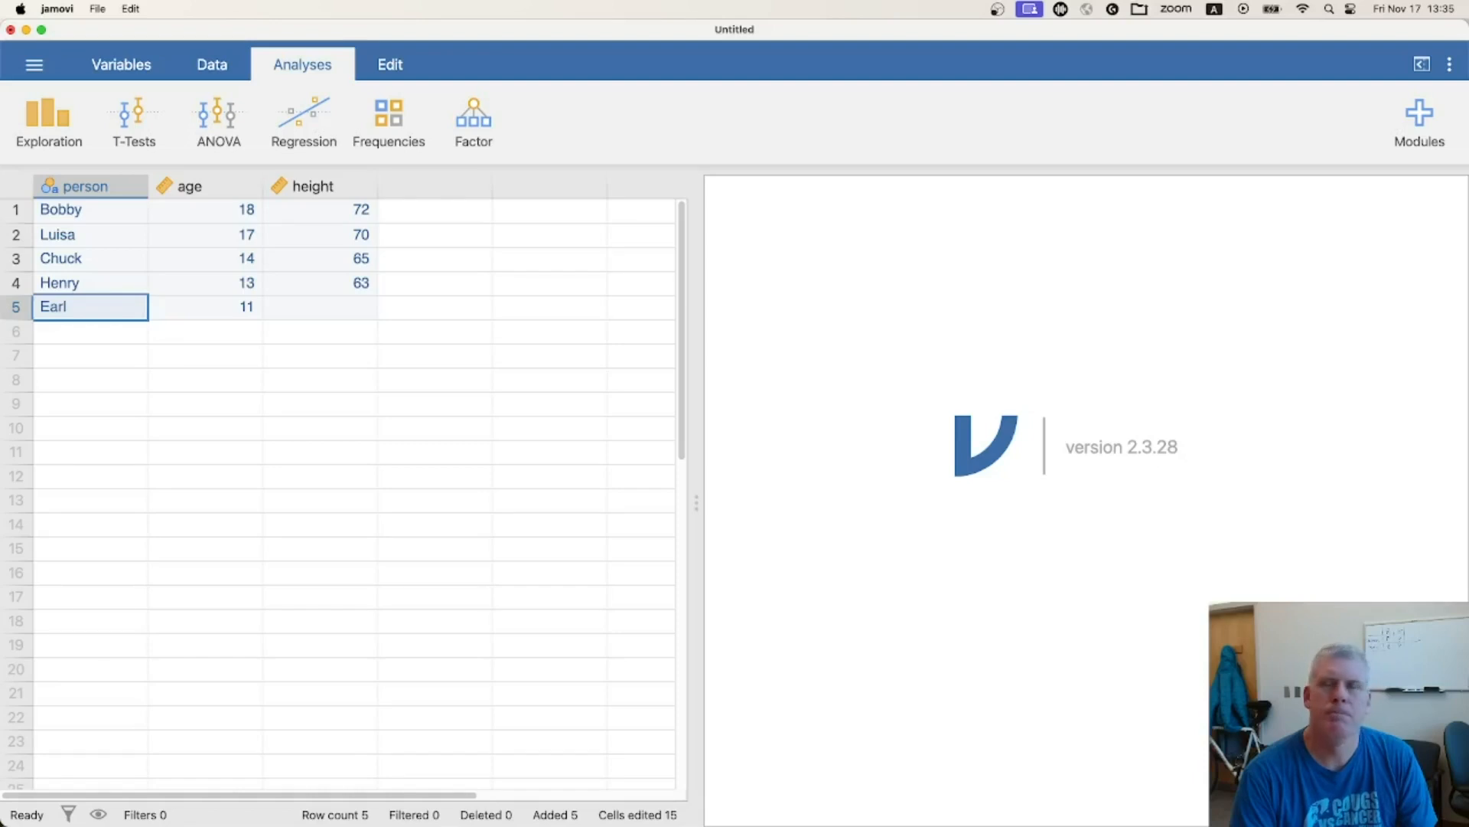
pyautogui.write('Lisa')
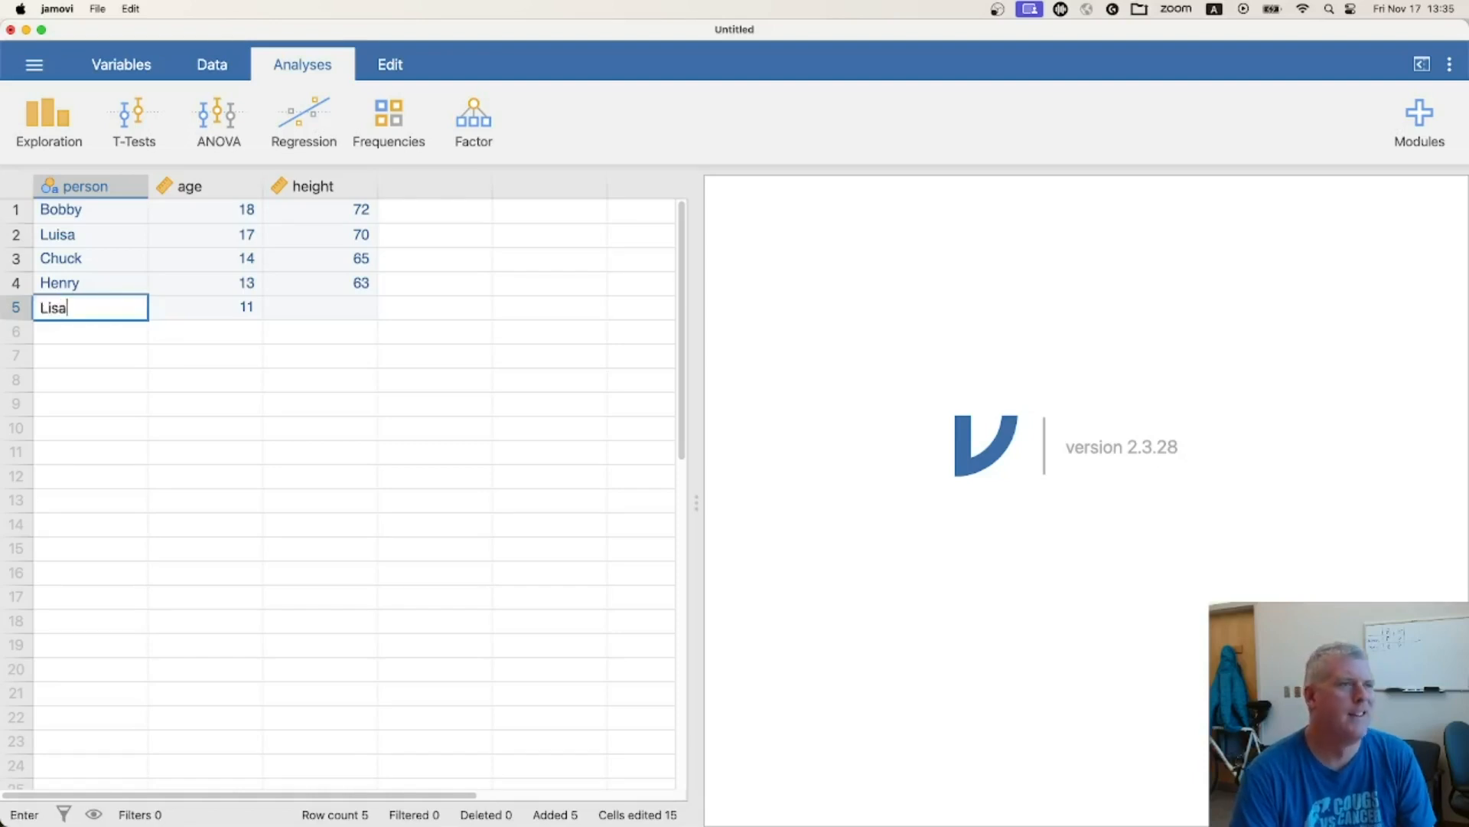
pyautogui.press('Tab')
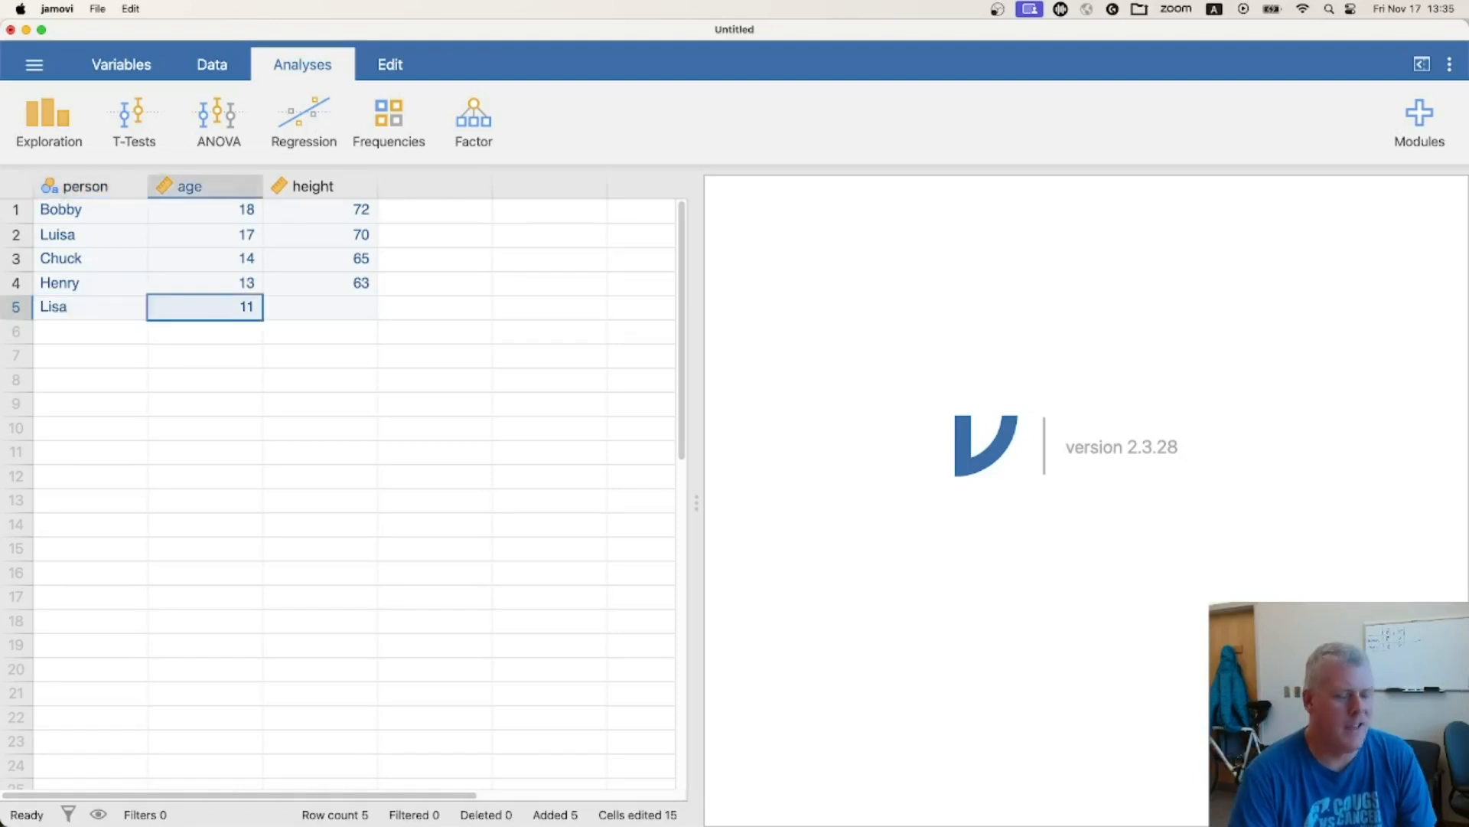
pyautogui.press('Tab')
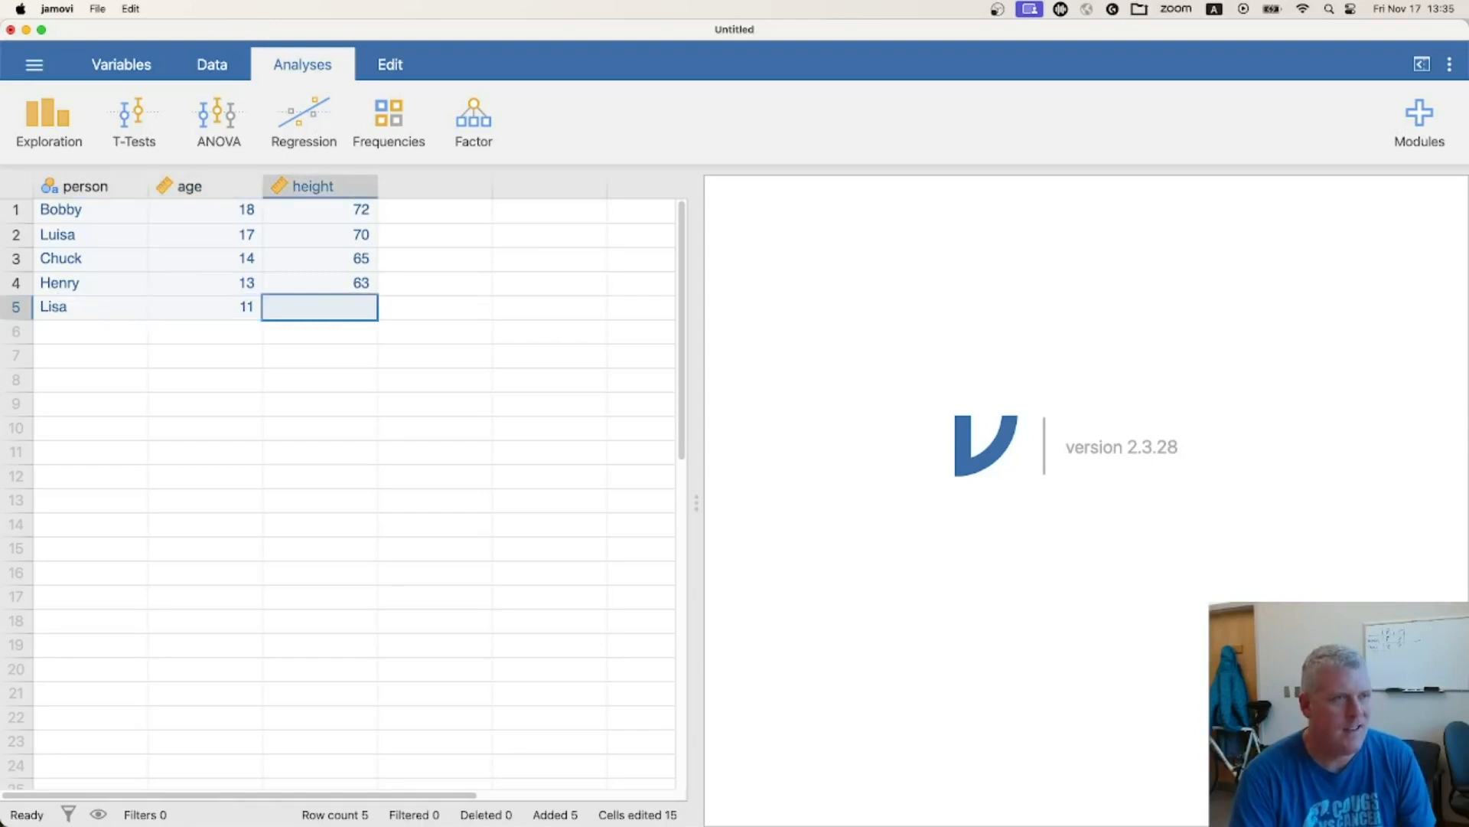
pyautogui.write('61')
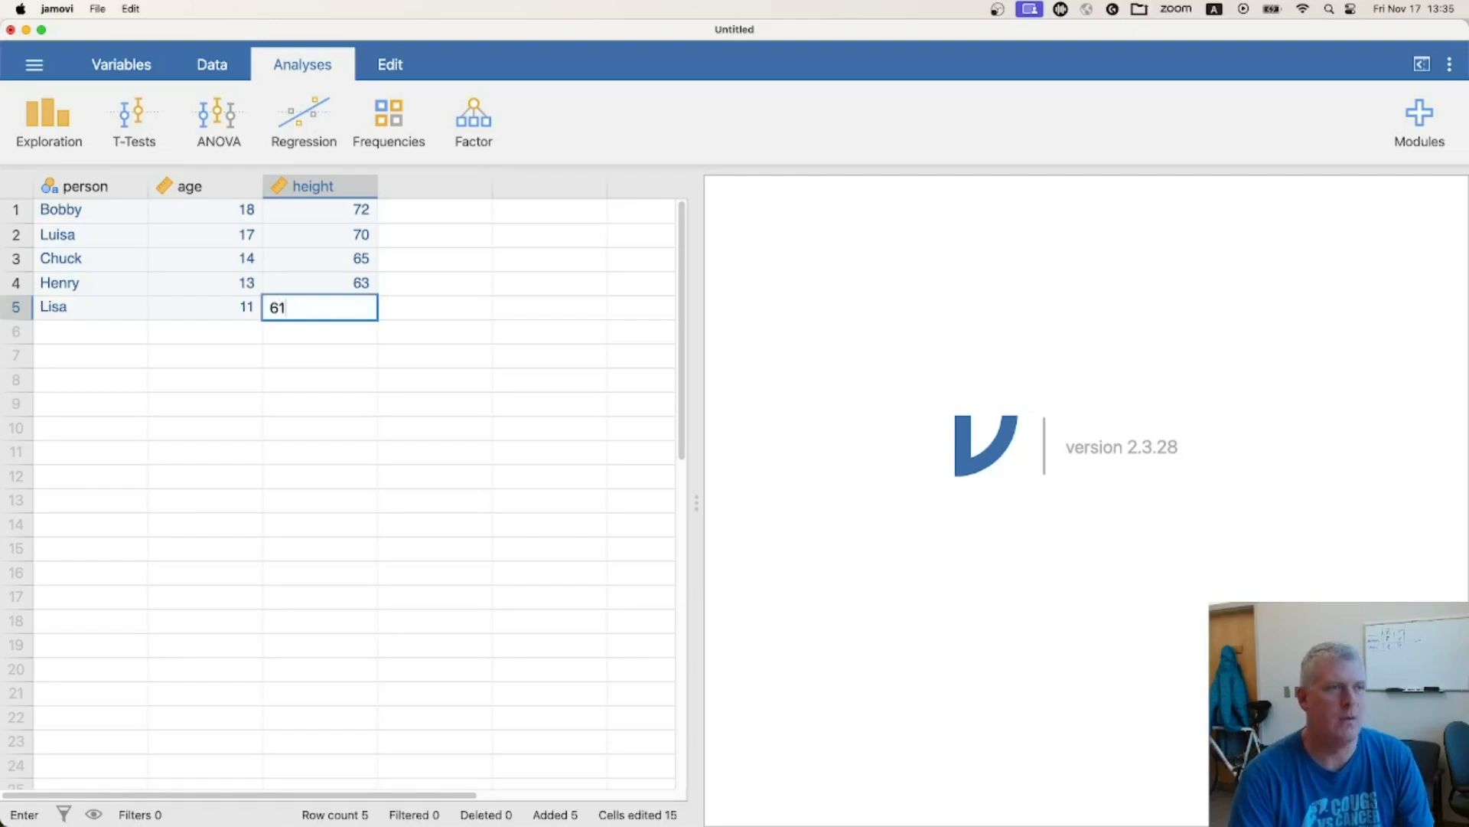
pyautogui.press('Return')
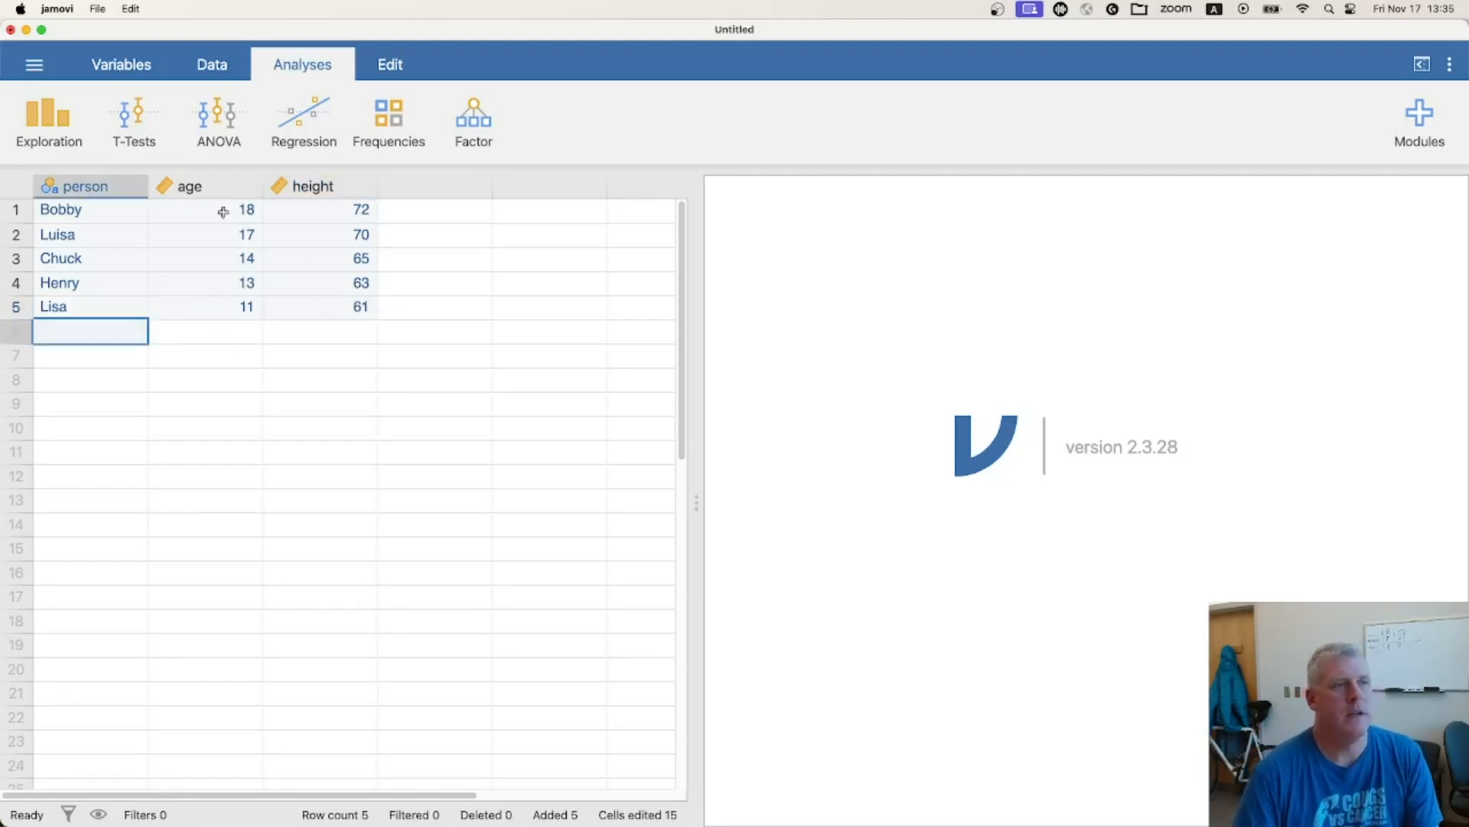
pyautogui.click(220, 186)
pyautogui.click(311, 186)
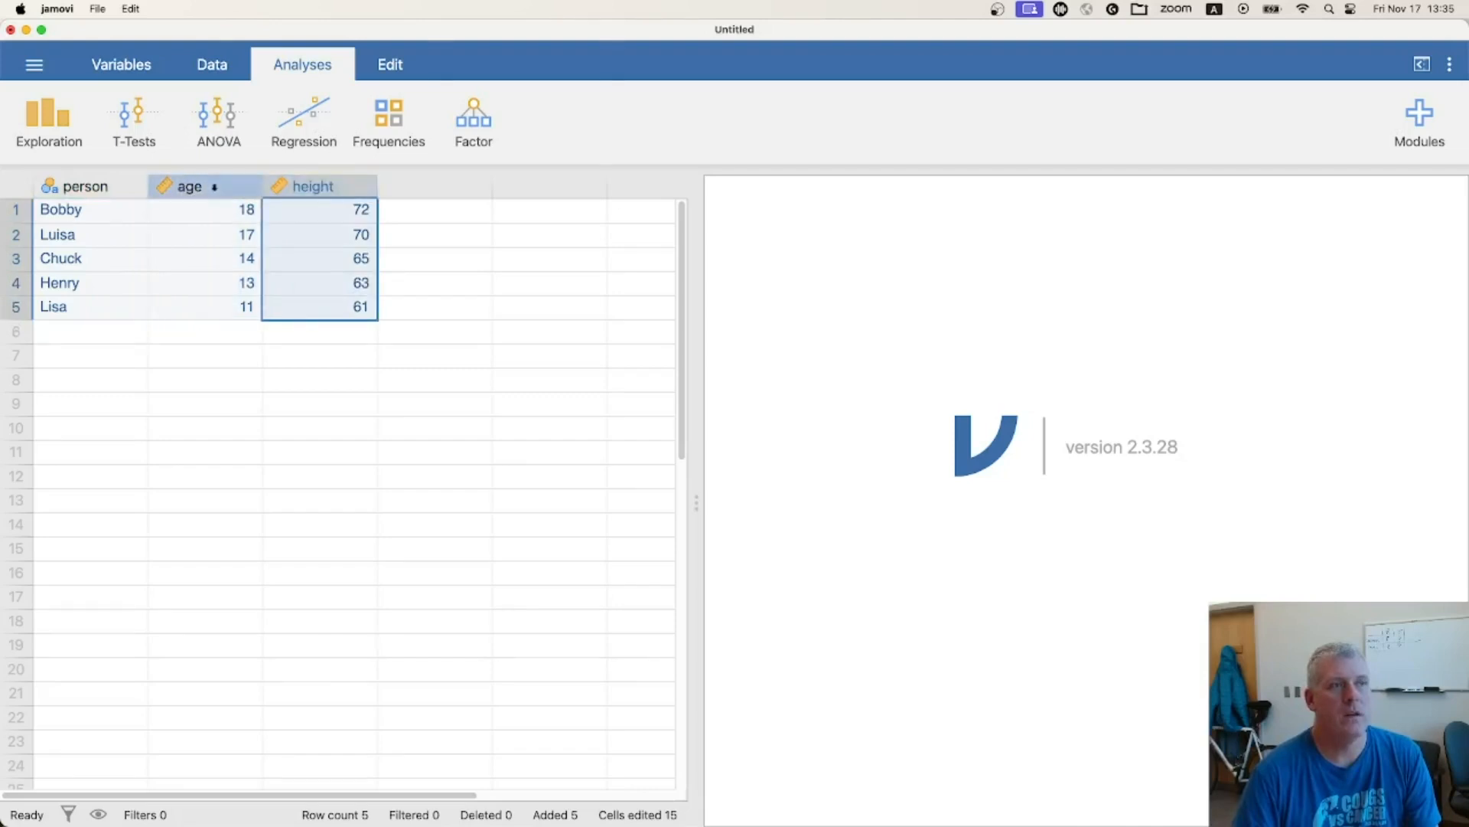
pyautogui.click(216, 186)
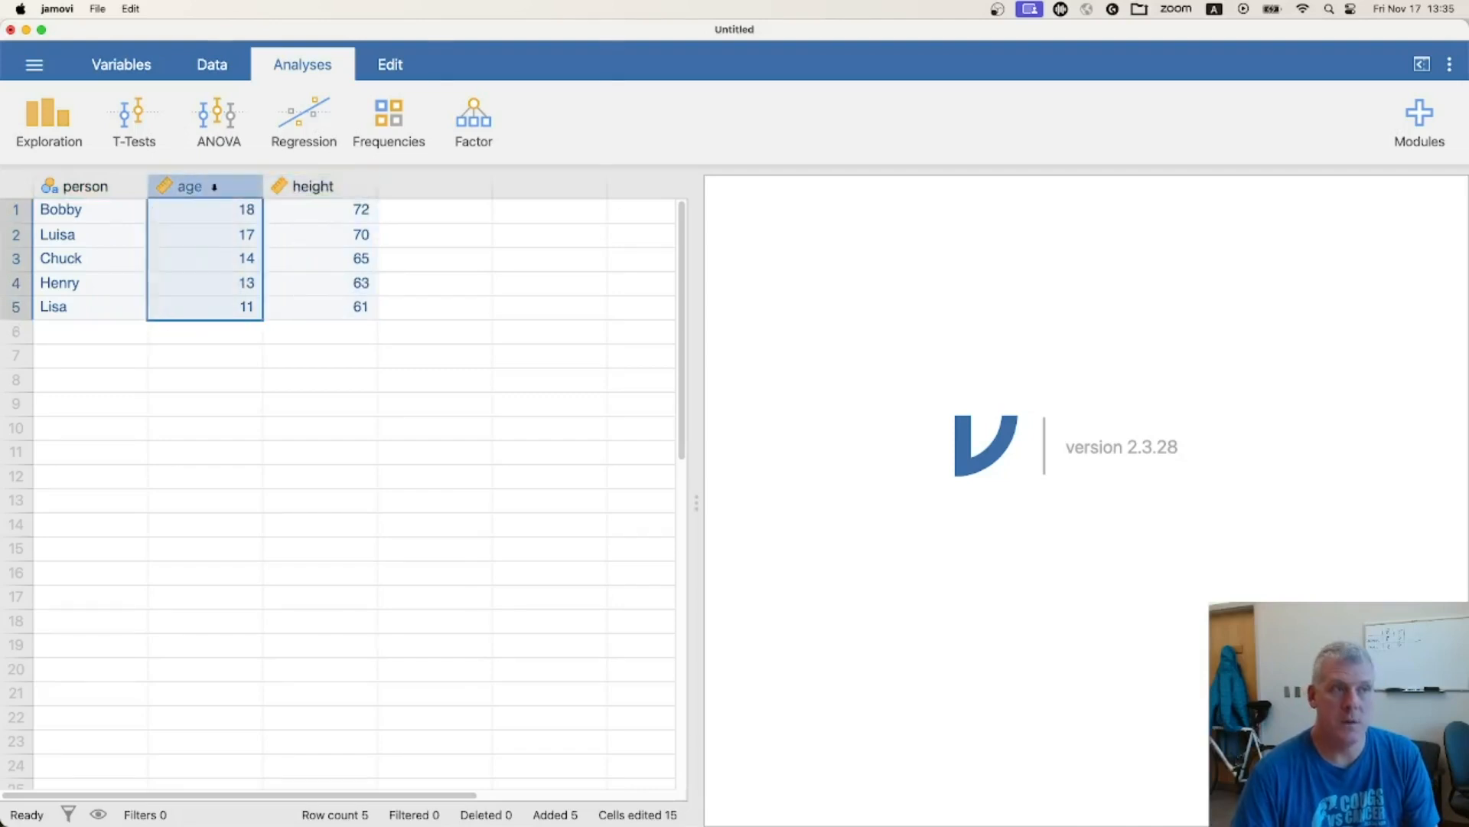
pyautogui.click(295, 186)
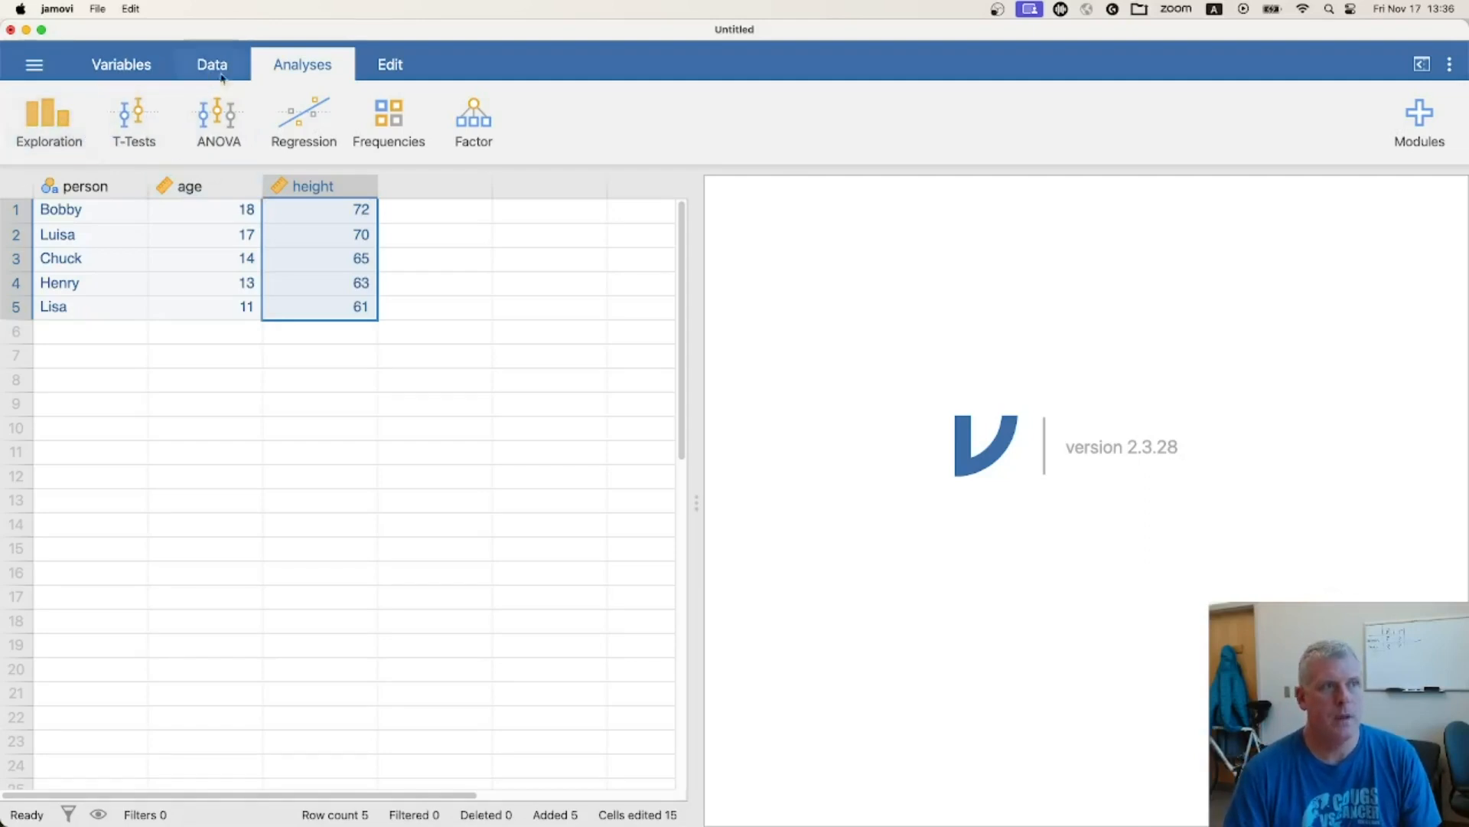
# Create a scatterplot with age on the X-axis and height on the Y-axis, and add a linear regression line
pyautogui.click(58, 138)
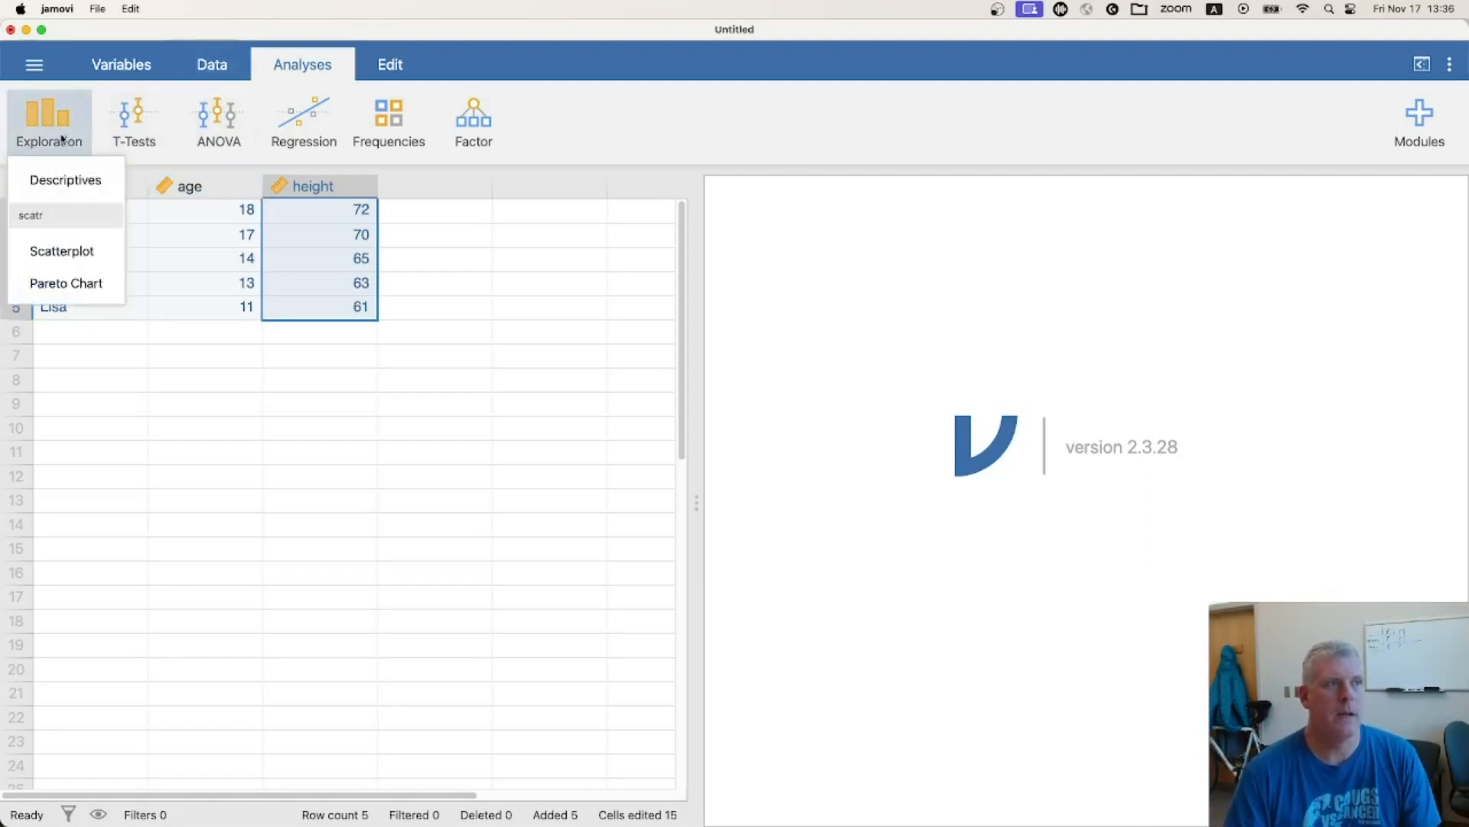
pyautogui.click(75, 252)
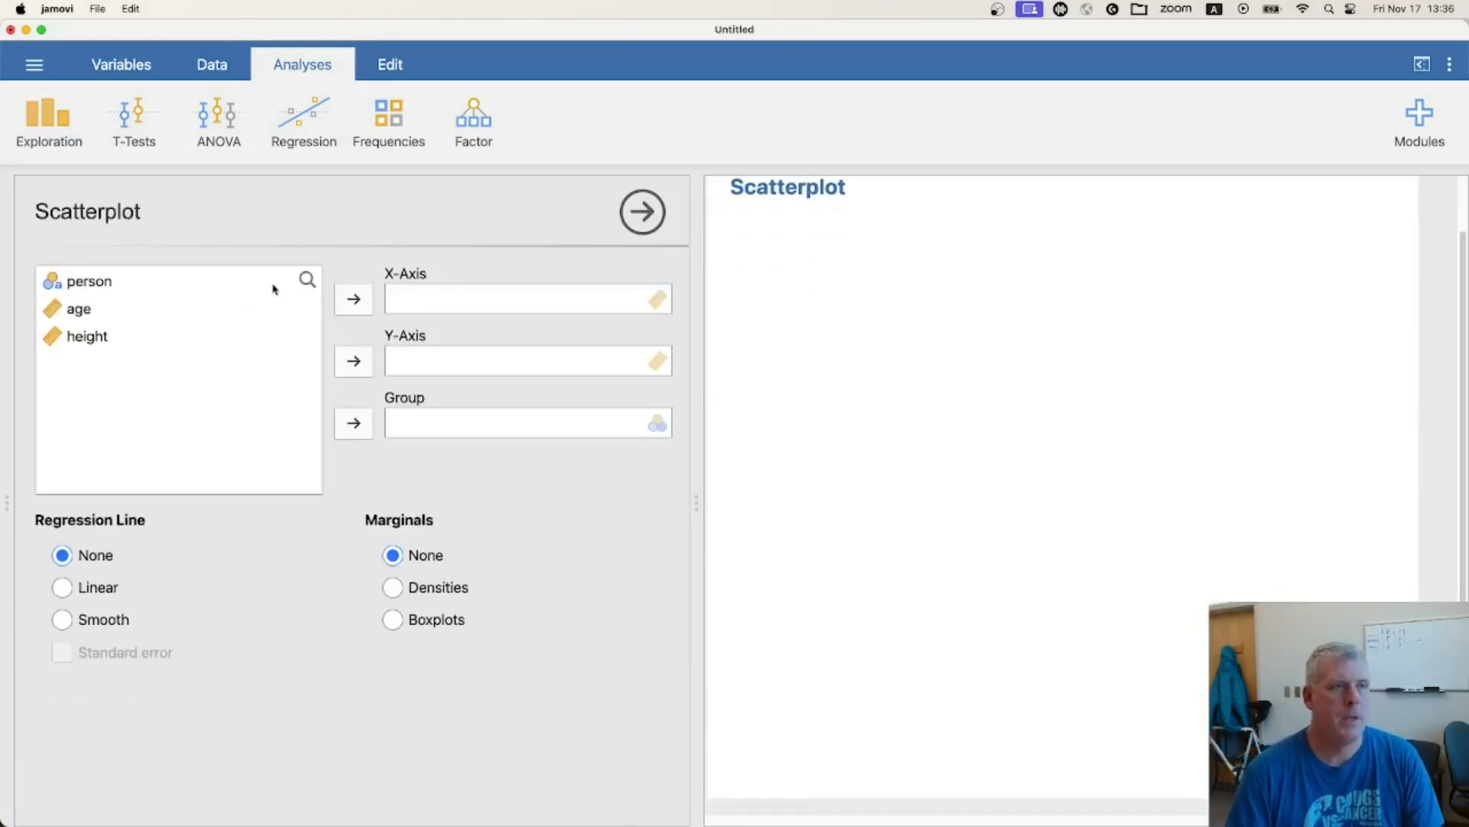
pyautogui.moveTo(99, 313); pyautogui.dragTo(444, 303)
pyautogui.moveTo(92, 311); pyautogui.dragTo(423, 364)
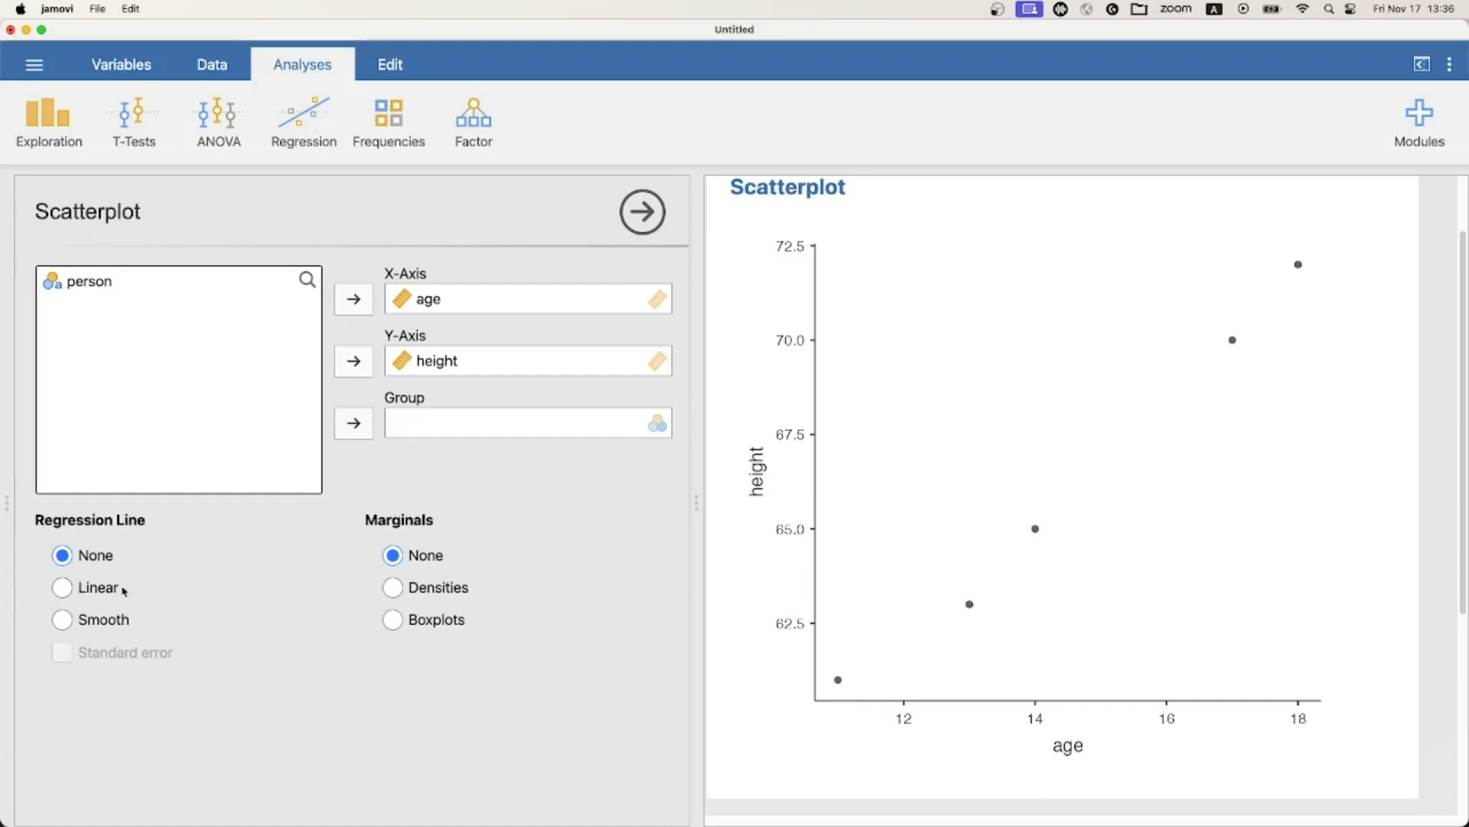
pyautogui.click(62, 587)
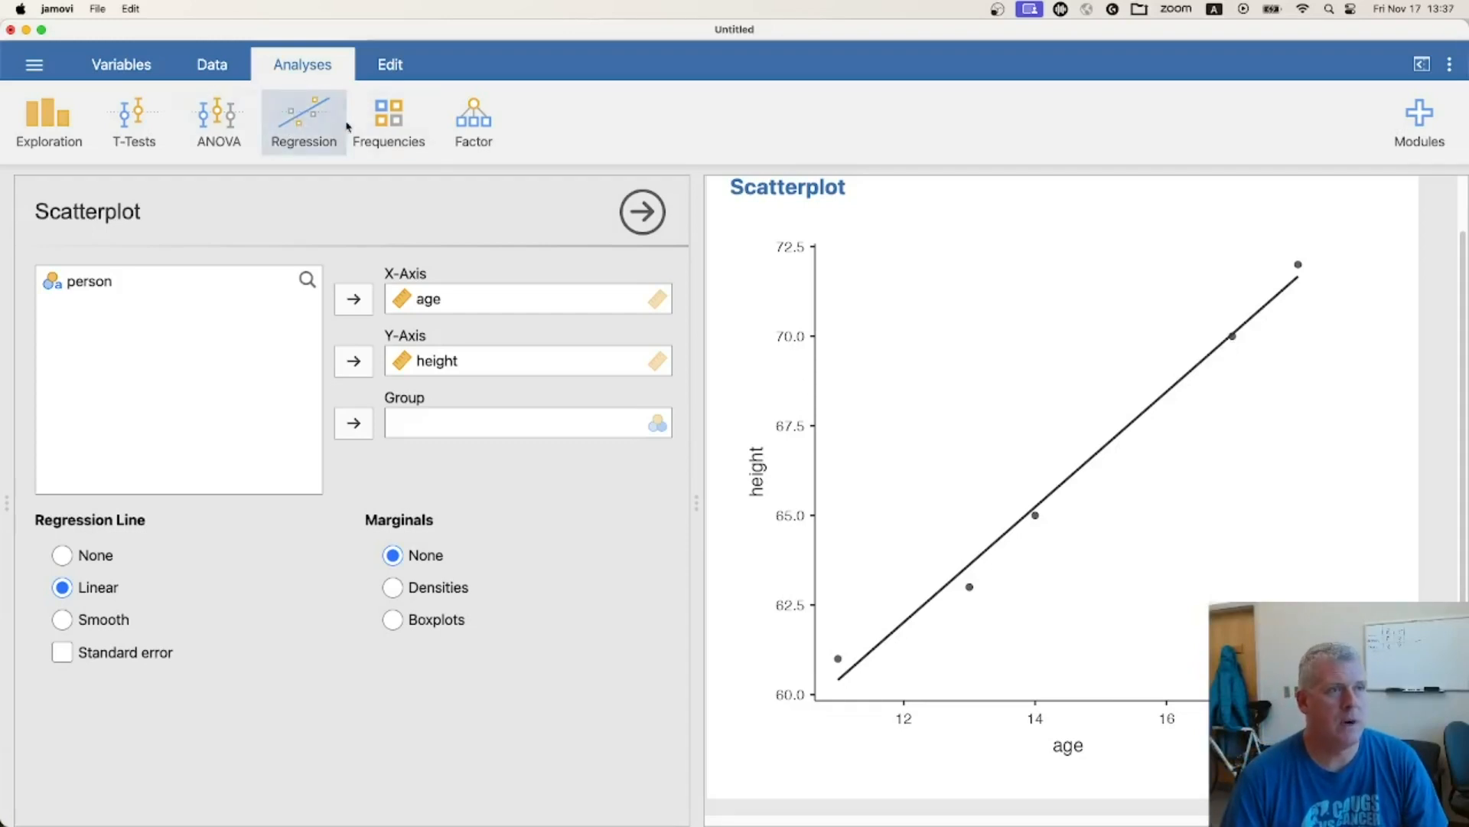
# Run a correlation matrix on age and height with Pearson's coefficient and review the resulting table
pyautogui.click(303, 111)
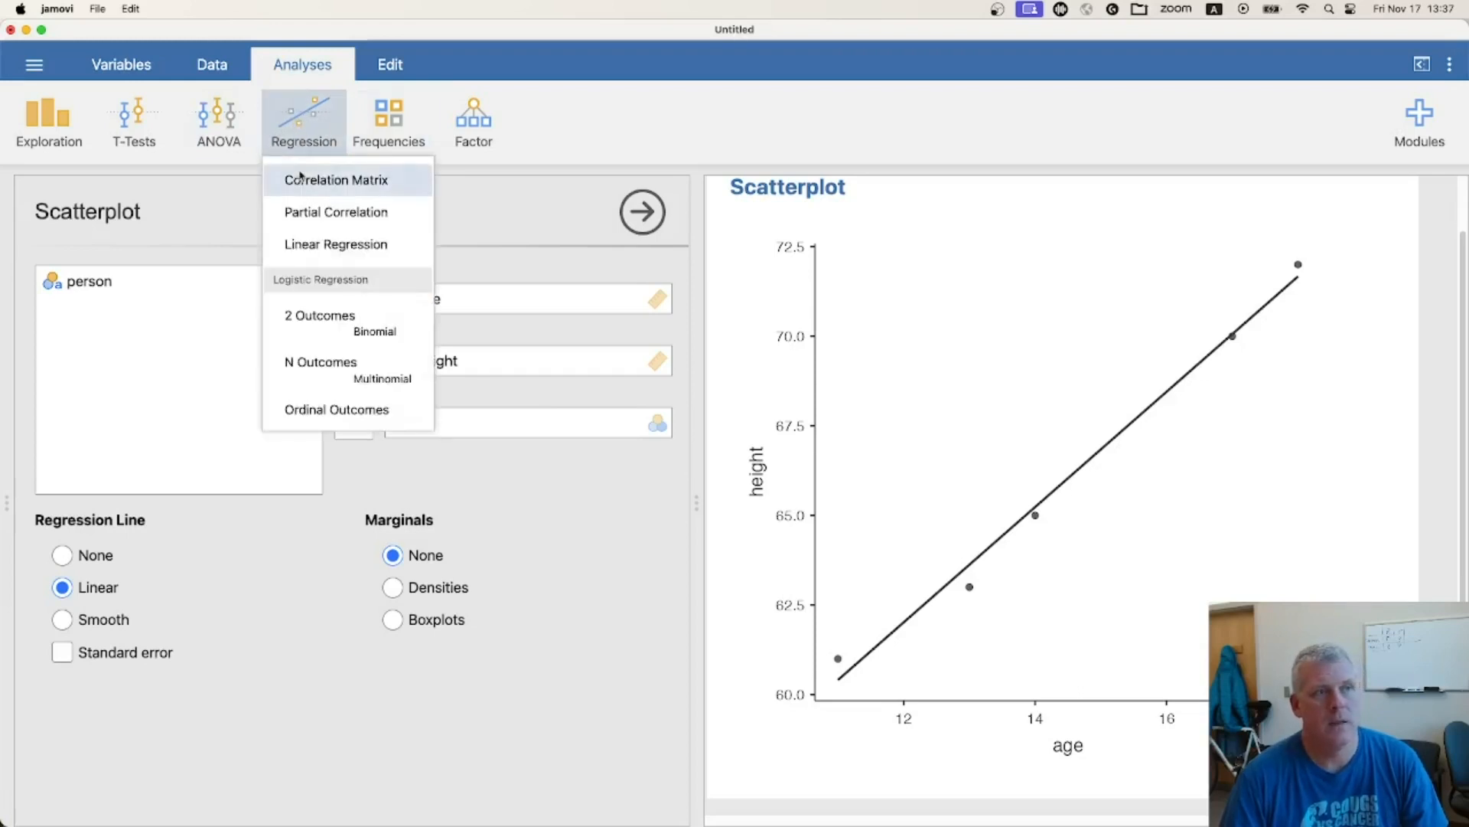
pyautogui.click(373, 182)
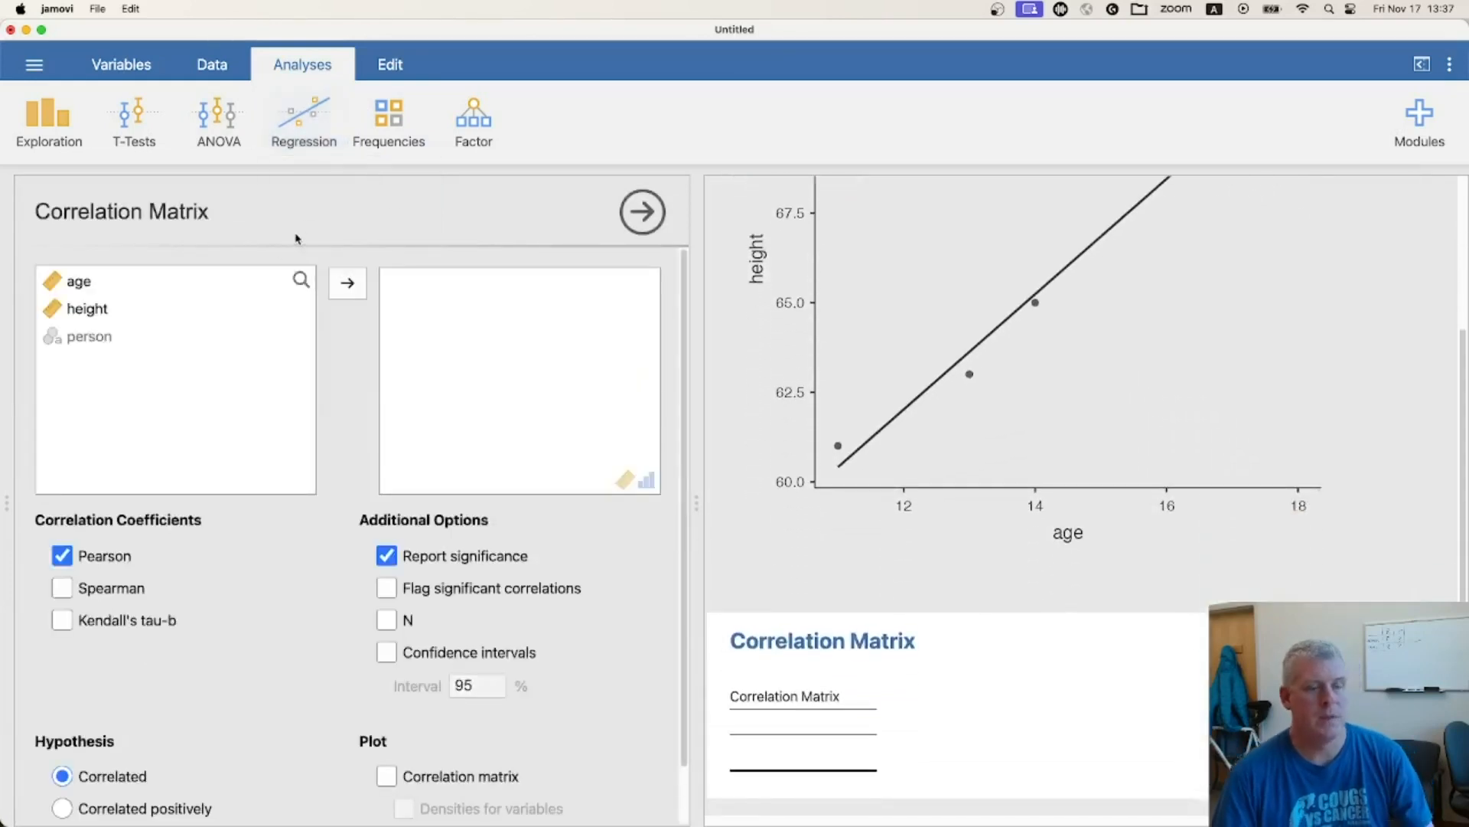
pyautogui.moveTo(86, 289); pyautogui.dragTo(485, 388)
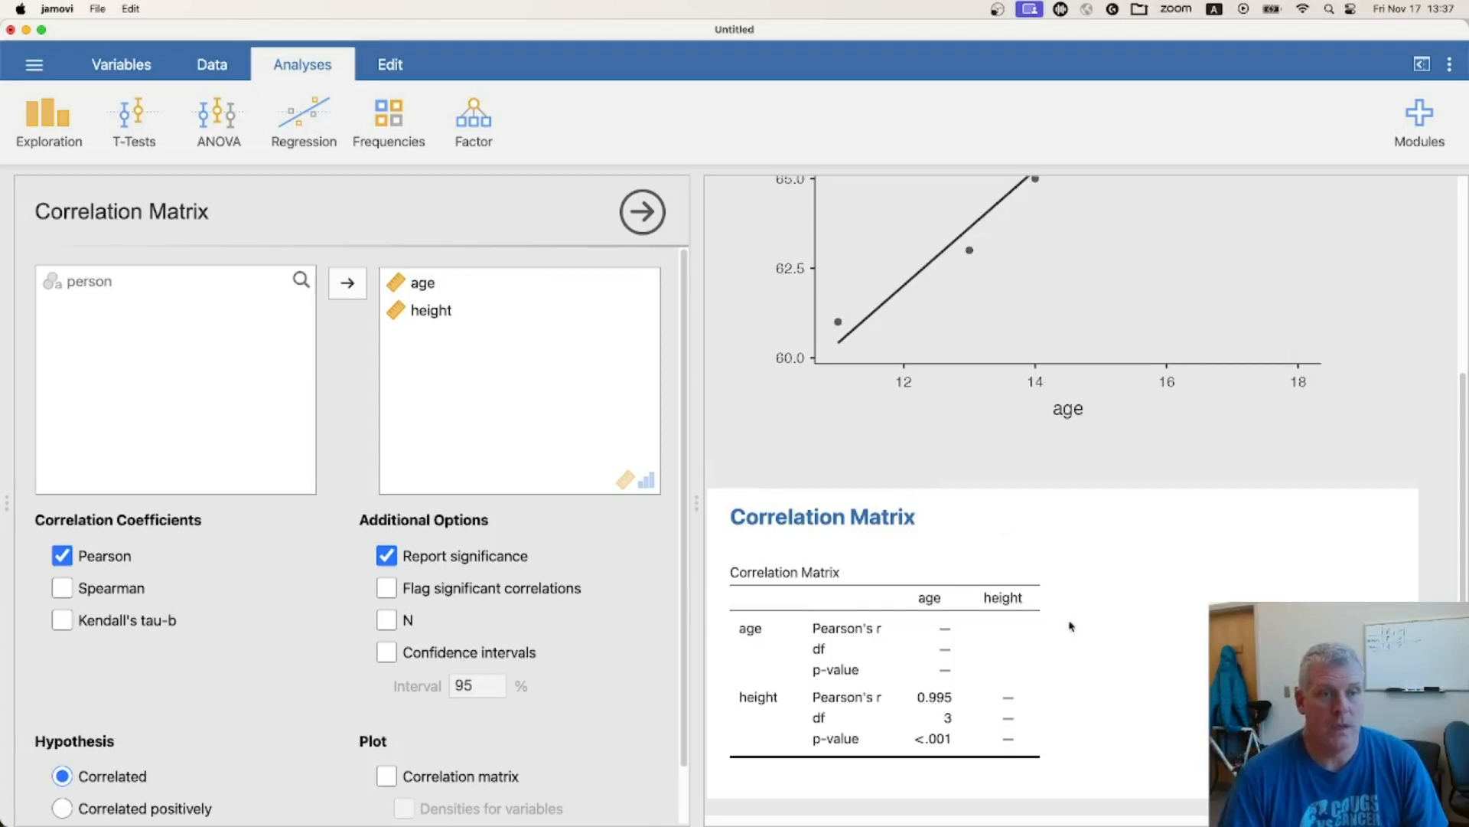
pyautogui.scroll(-5, 1112, 621)
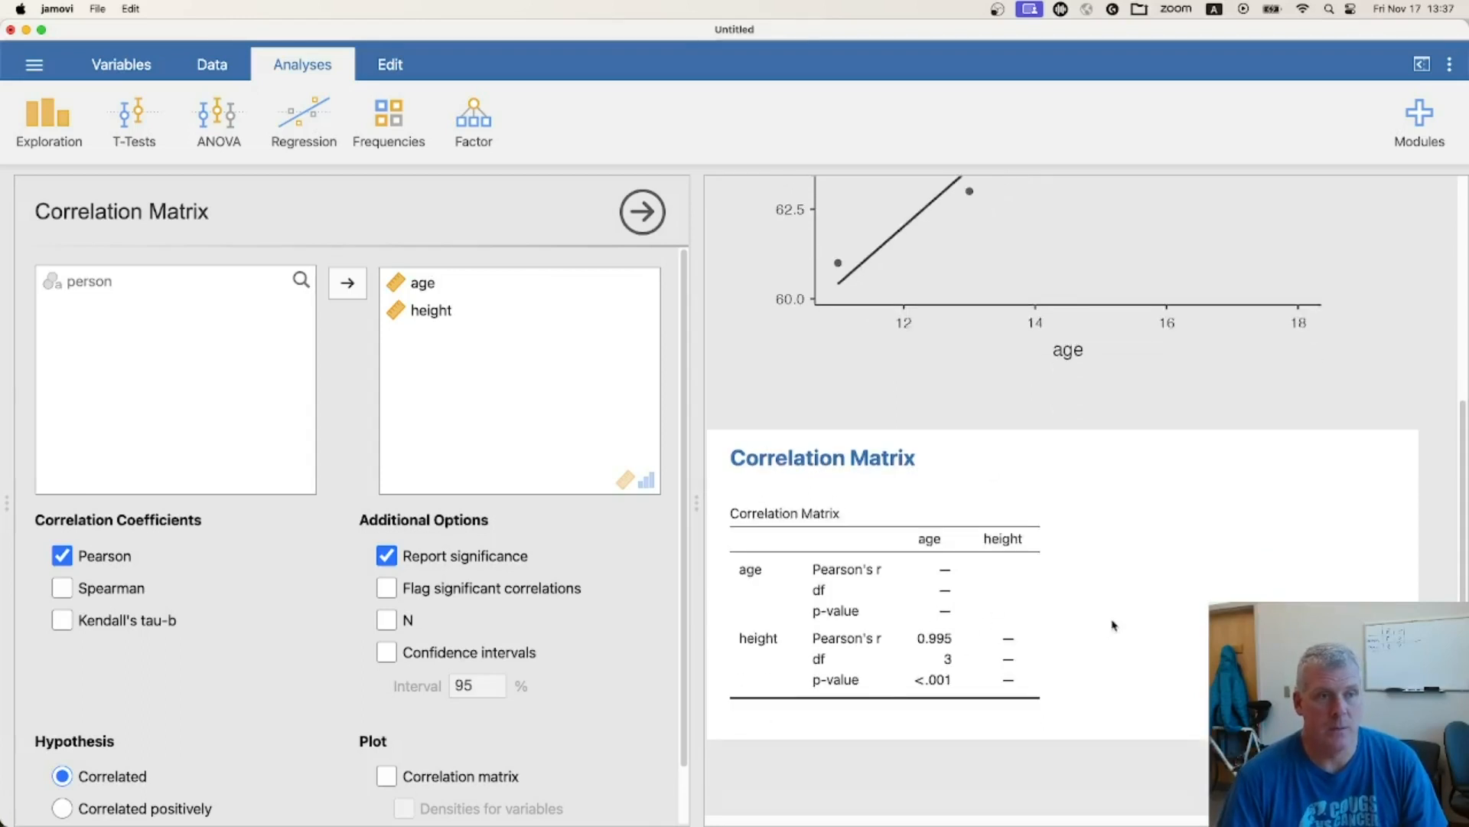
pyautogui.scroll(-2, 1112, 624)
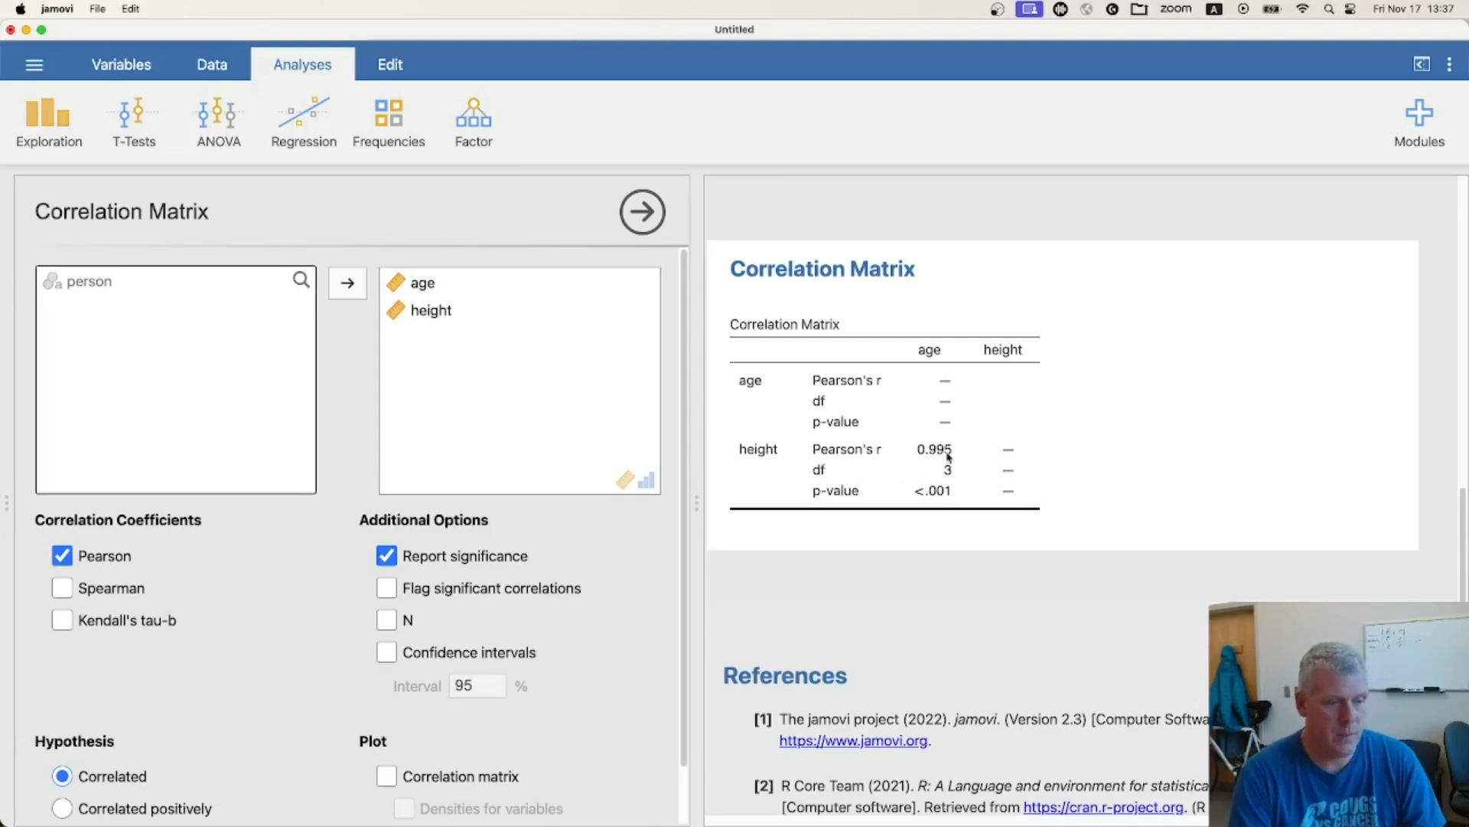
# Switch to the Brave browser, enlarge its window and search in a new tab for "pearson r correlation labels"
pyautogui.press('super+Tab')
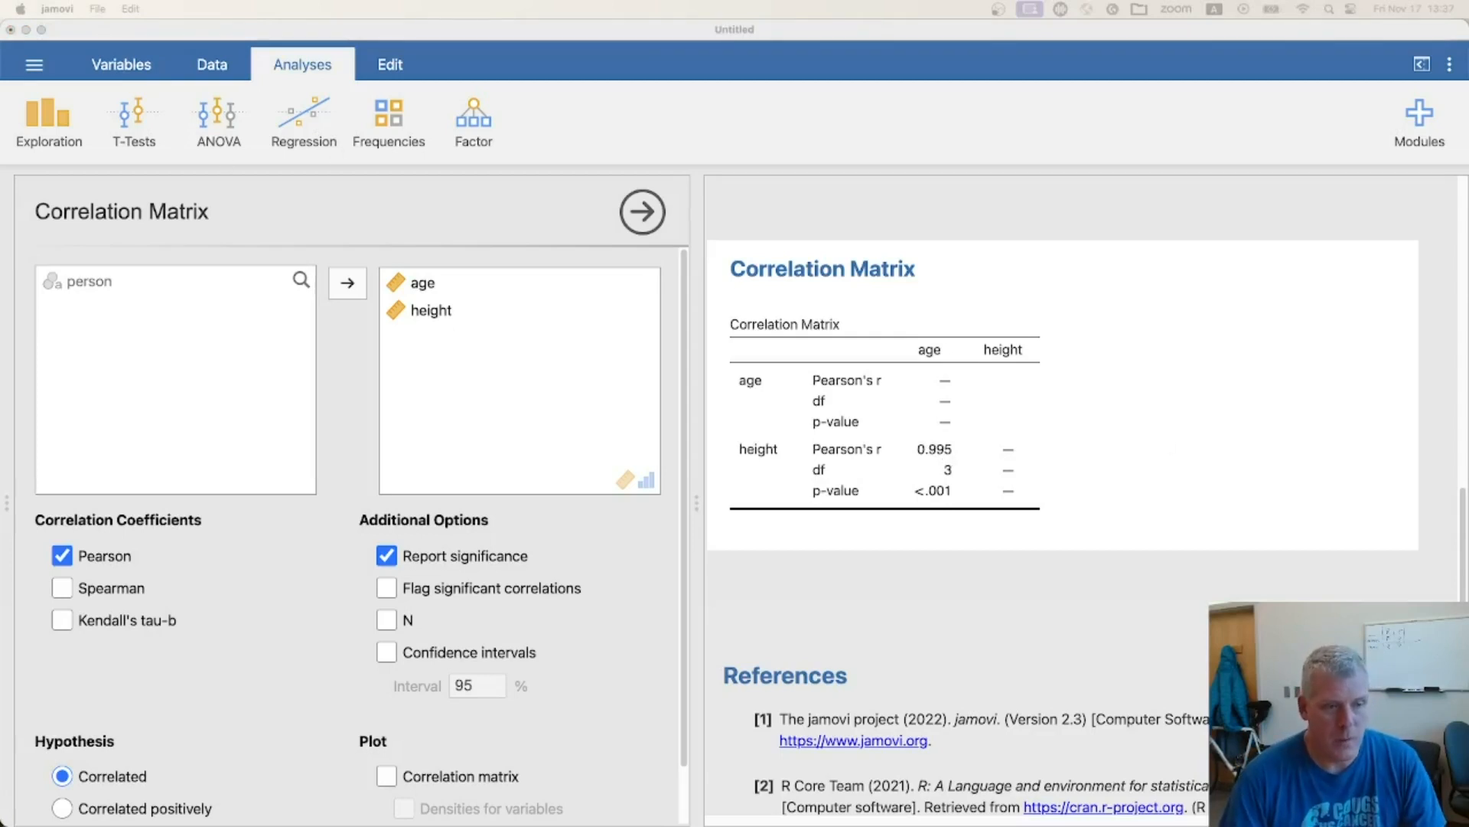
pyautogui.moveTo(1, 80); pyautogui.dragTo(1252, 117)
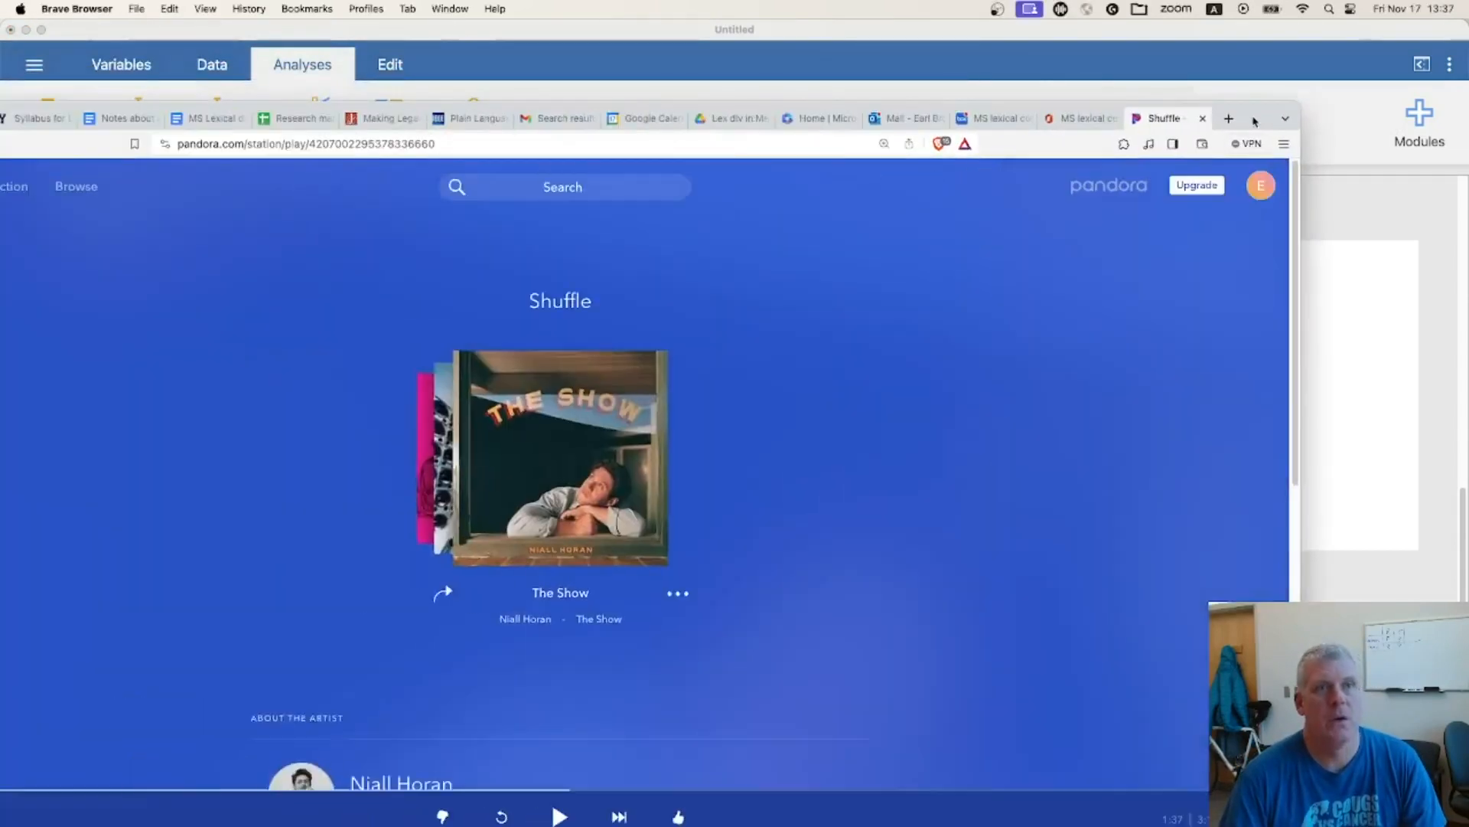
pyautogui.doubleClick(1251, 118)
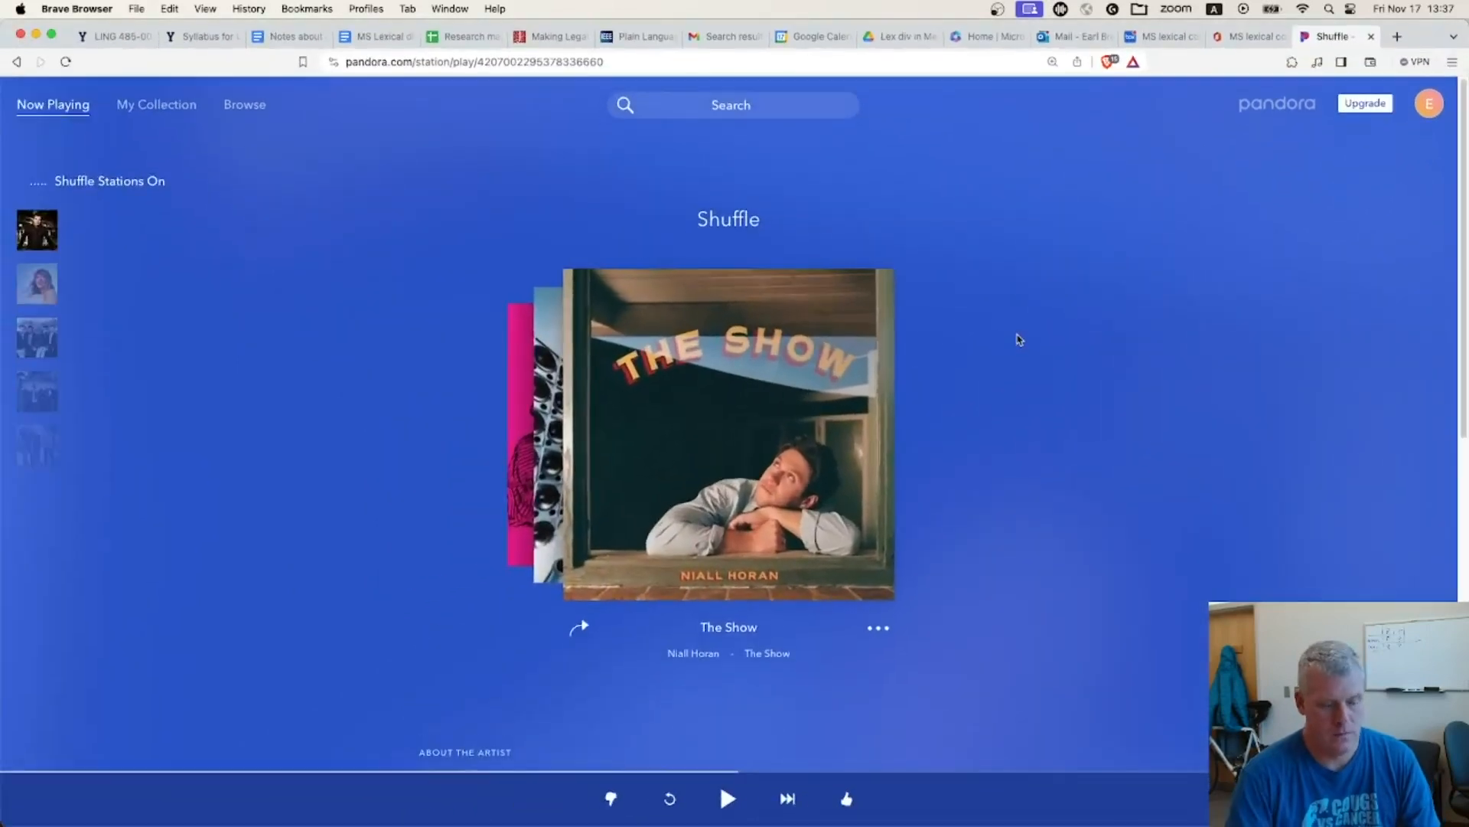
pyautogui.press('super+t')
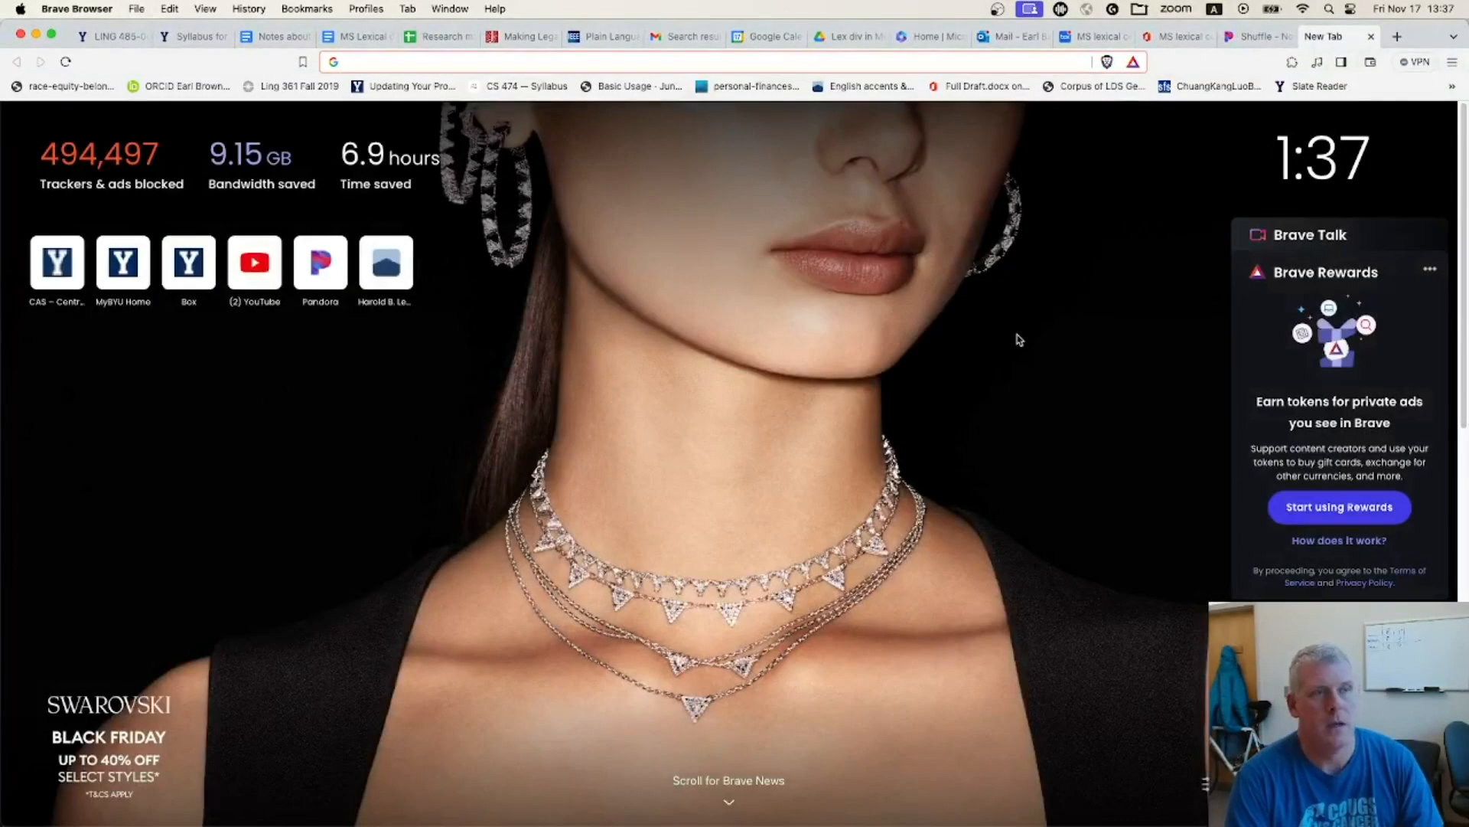
pyautogui.write('pearson ')
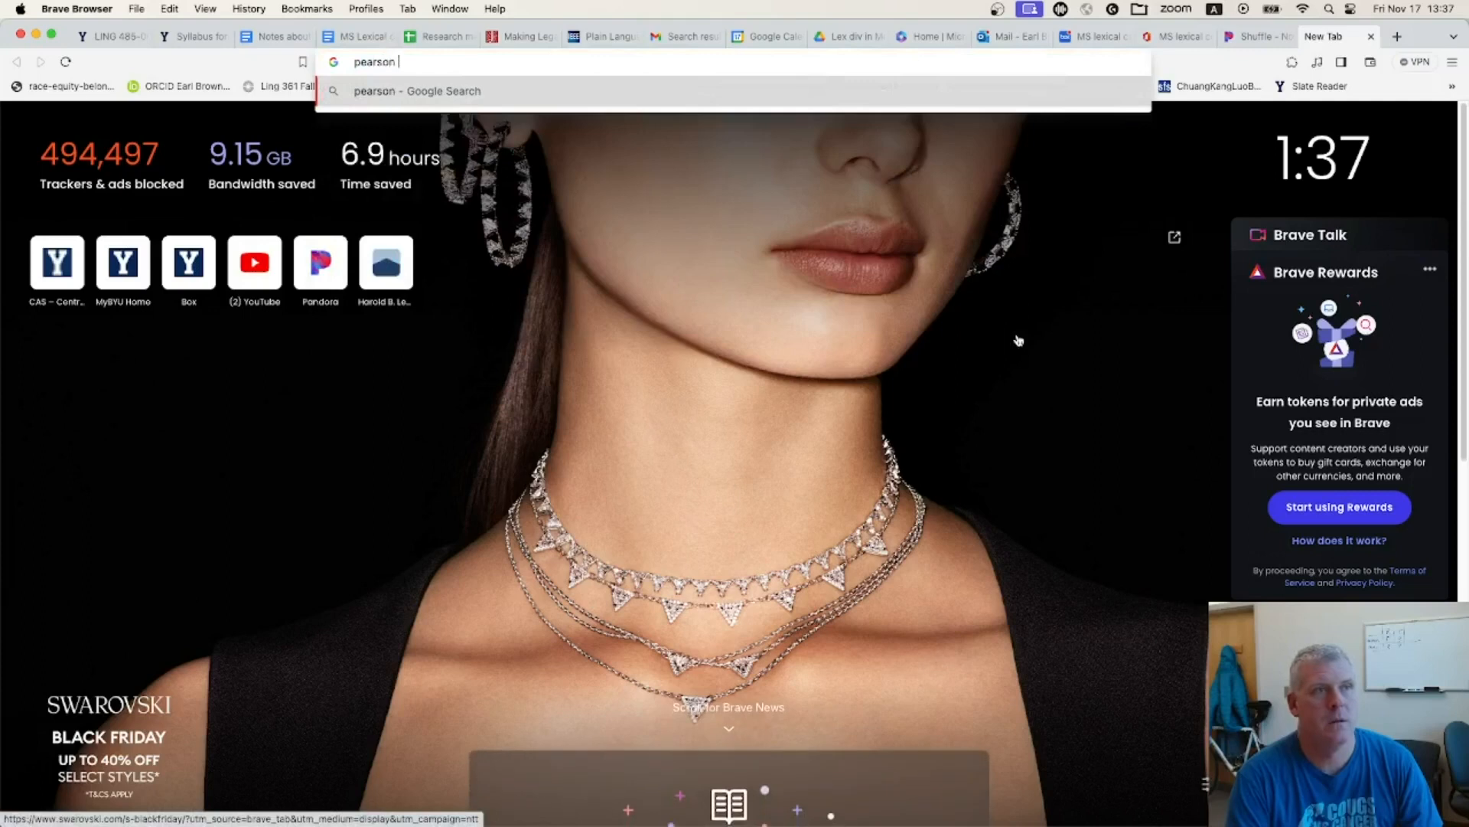
pyautogui.write('r correlation')
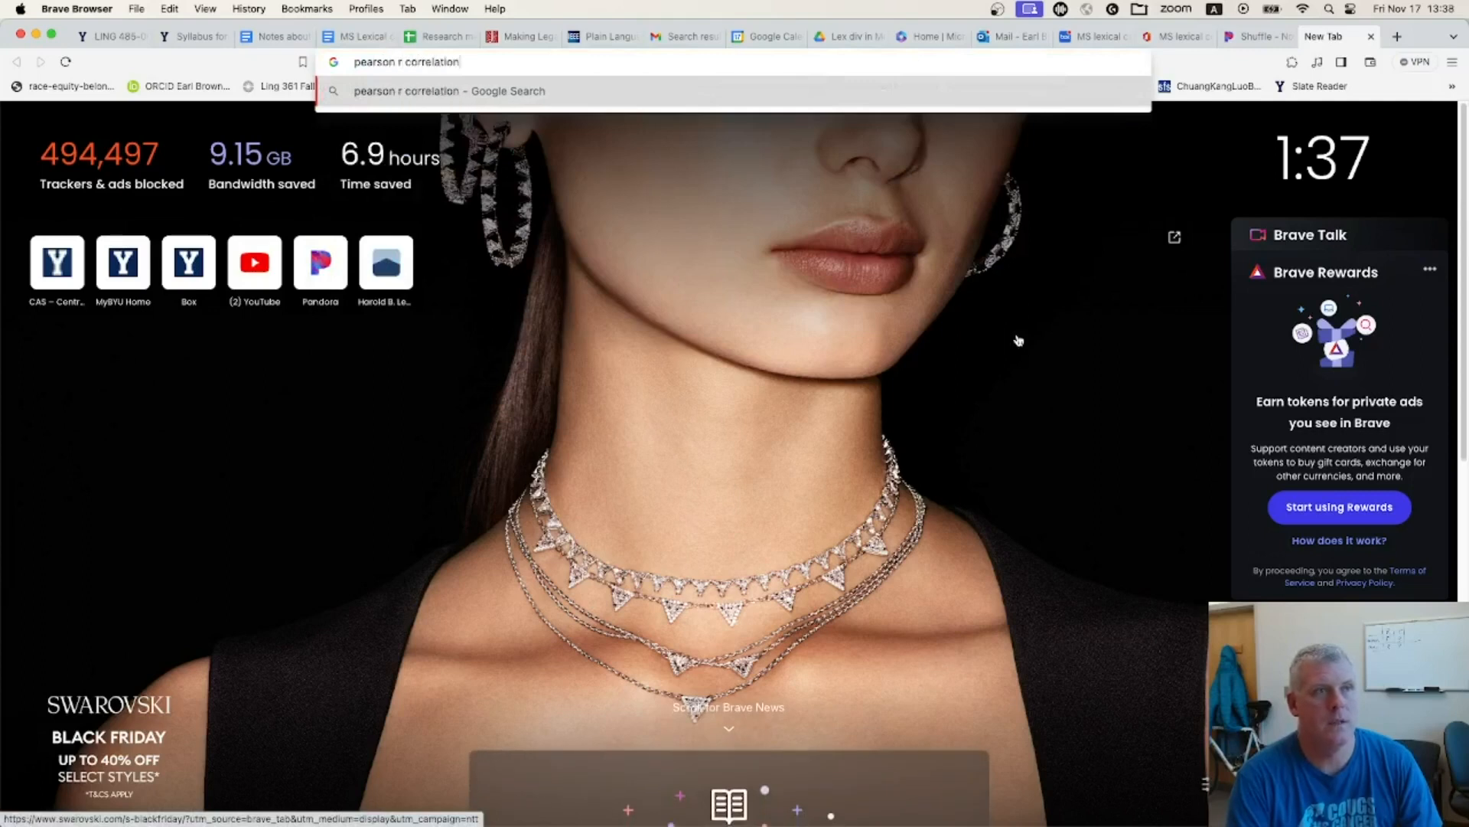
pyautogui.write(' labels')
pyautogui.press('Return')
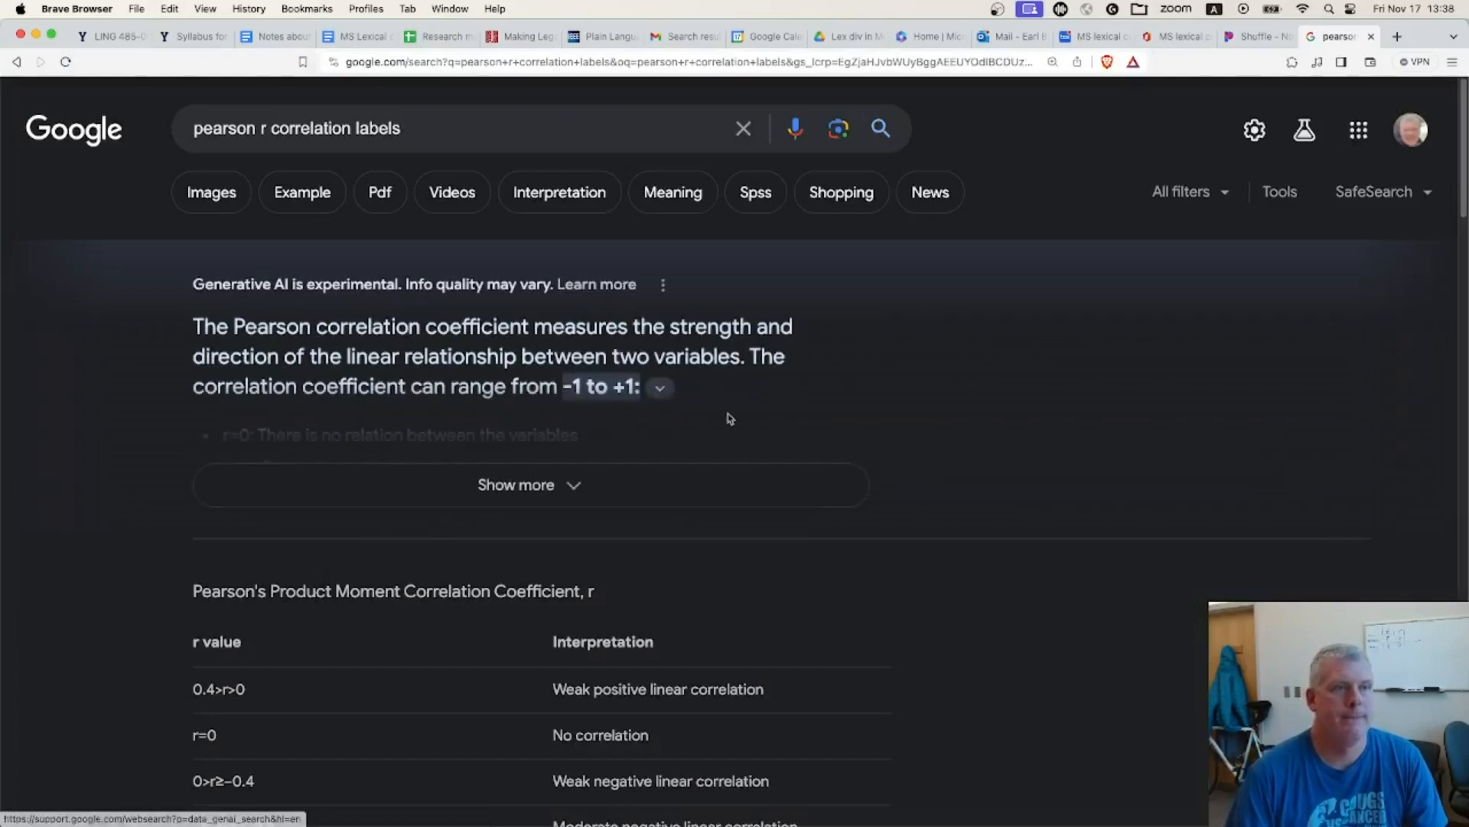
# Open the Newcastle University page on Pearson's Product Moment Correlation Coefficient and find its r value interpretation table
pyautogui.scroll(-2, 934, 425)
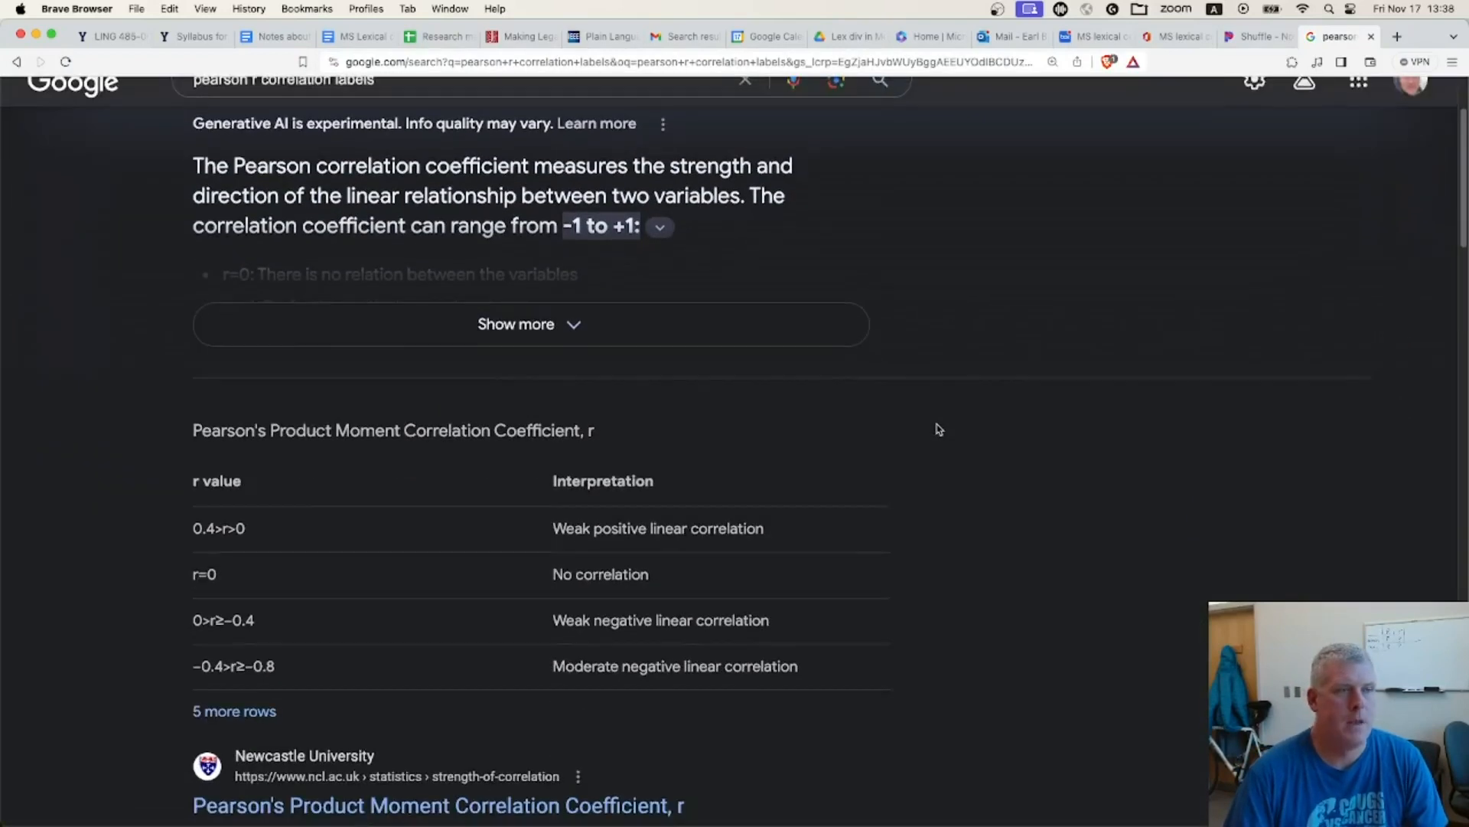
pyautogui.scroll(-3, 426, 585)
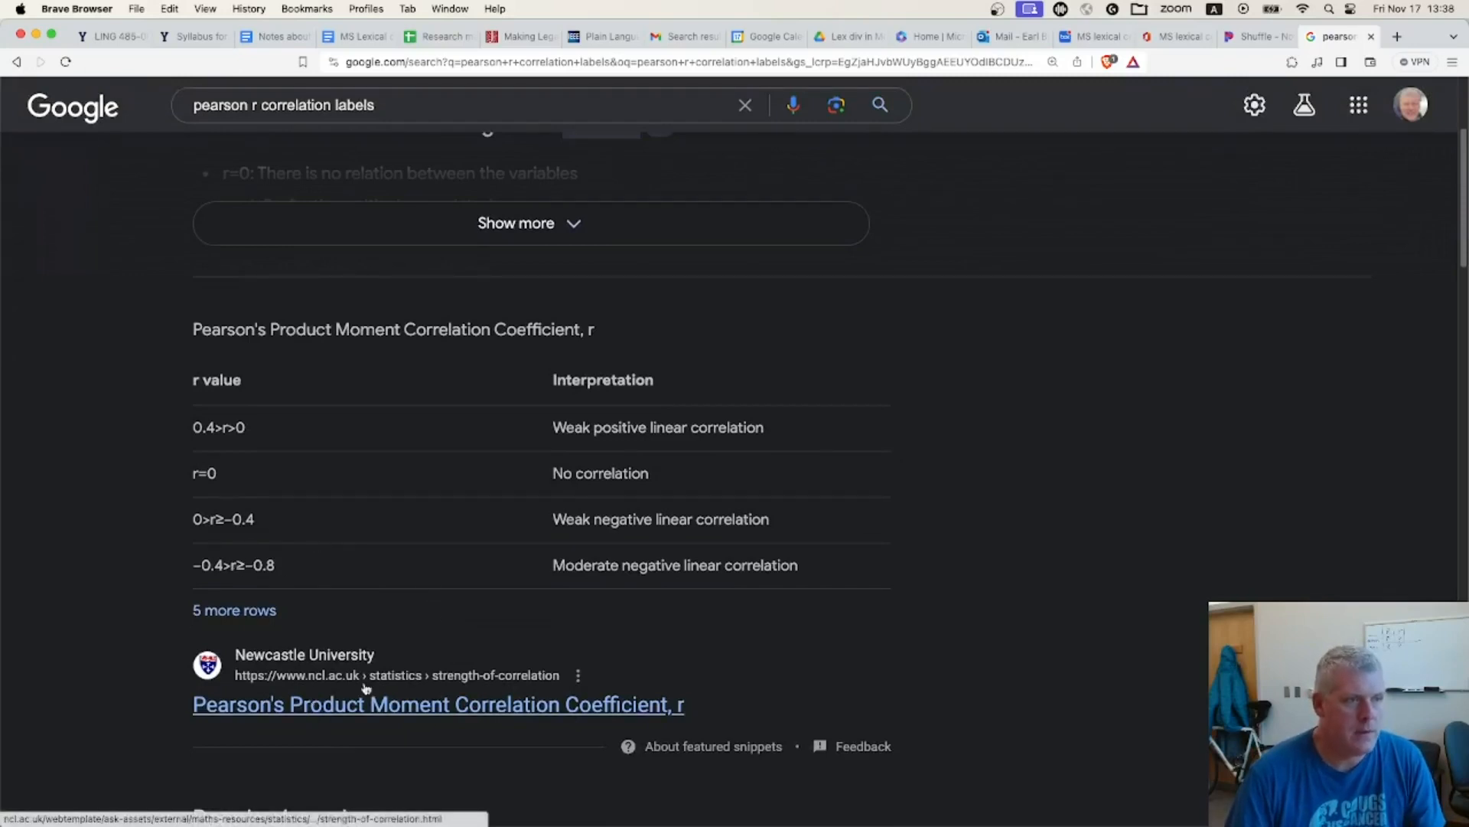
pyautogui.click(346, 714)
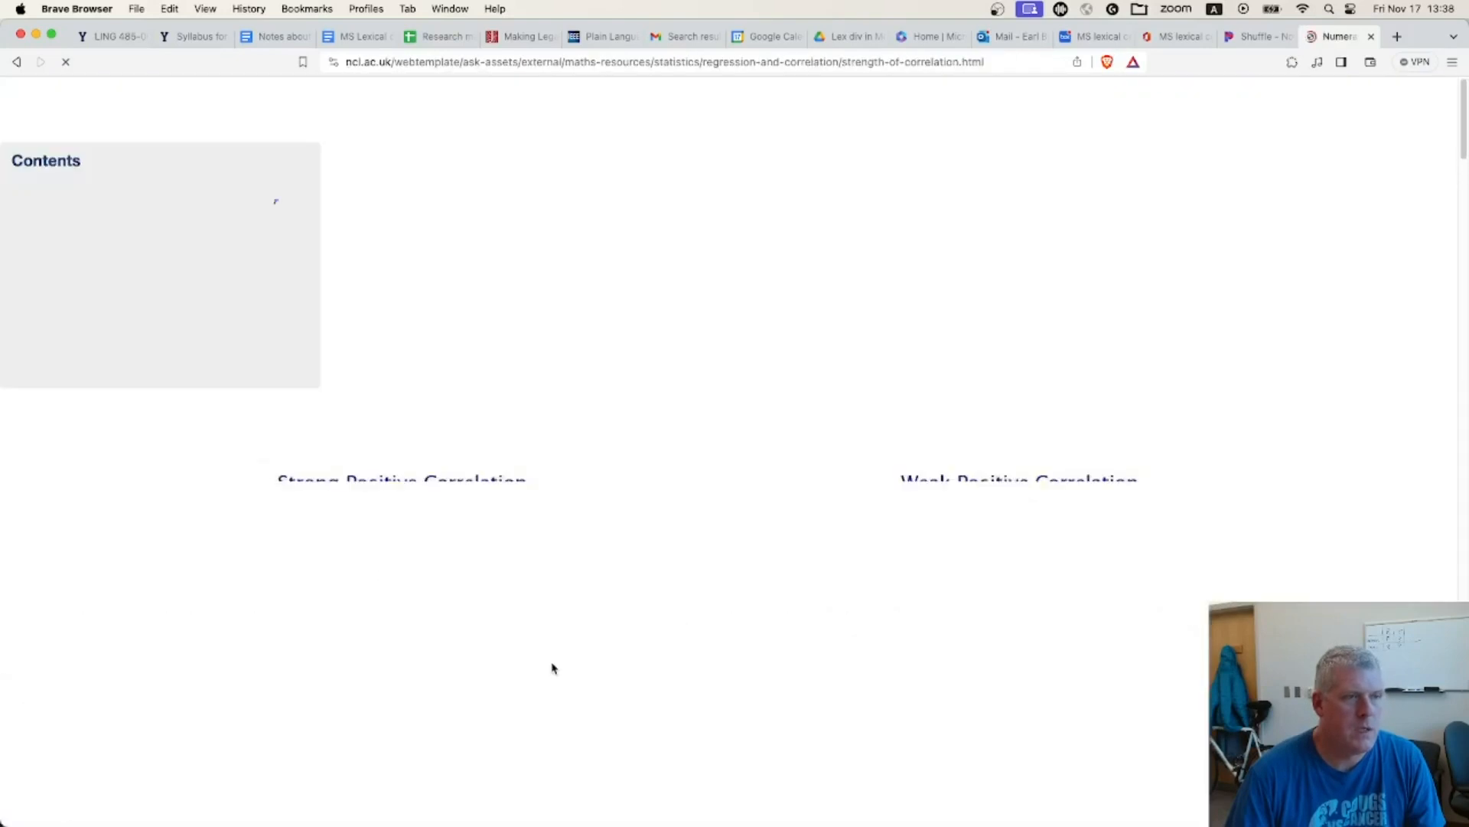
pyautogui.scroll(-10, 793, 520)
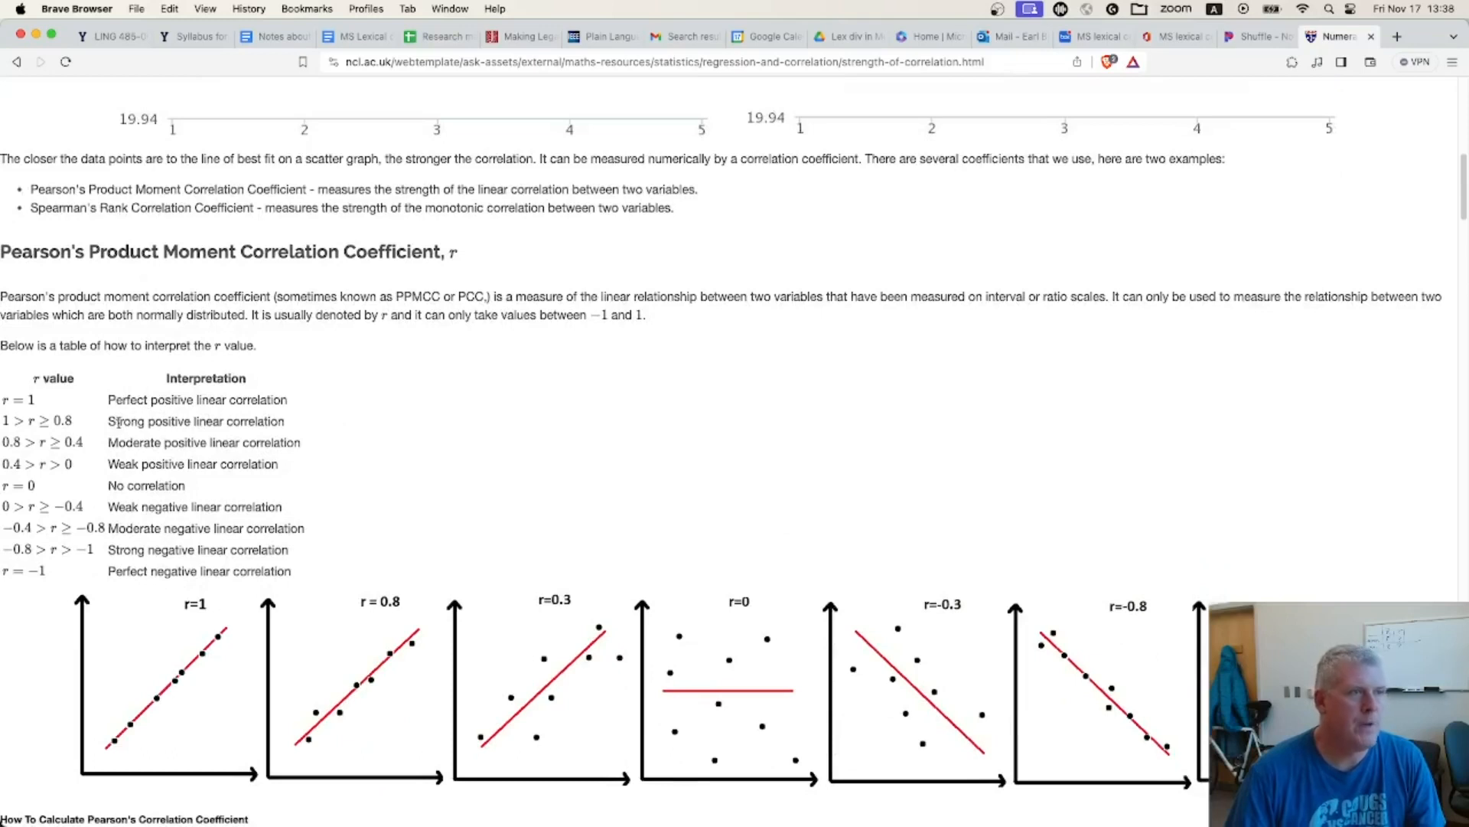
# Enlarge the web page and examine the interpretation table's row for r values from 0.8 up to 1
pyautogui.doubleClick(119, 422)
pyautogui.press('super+equal')
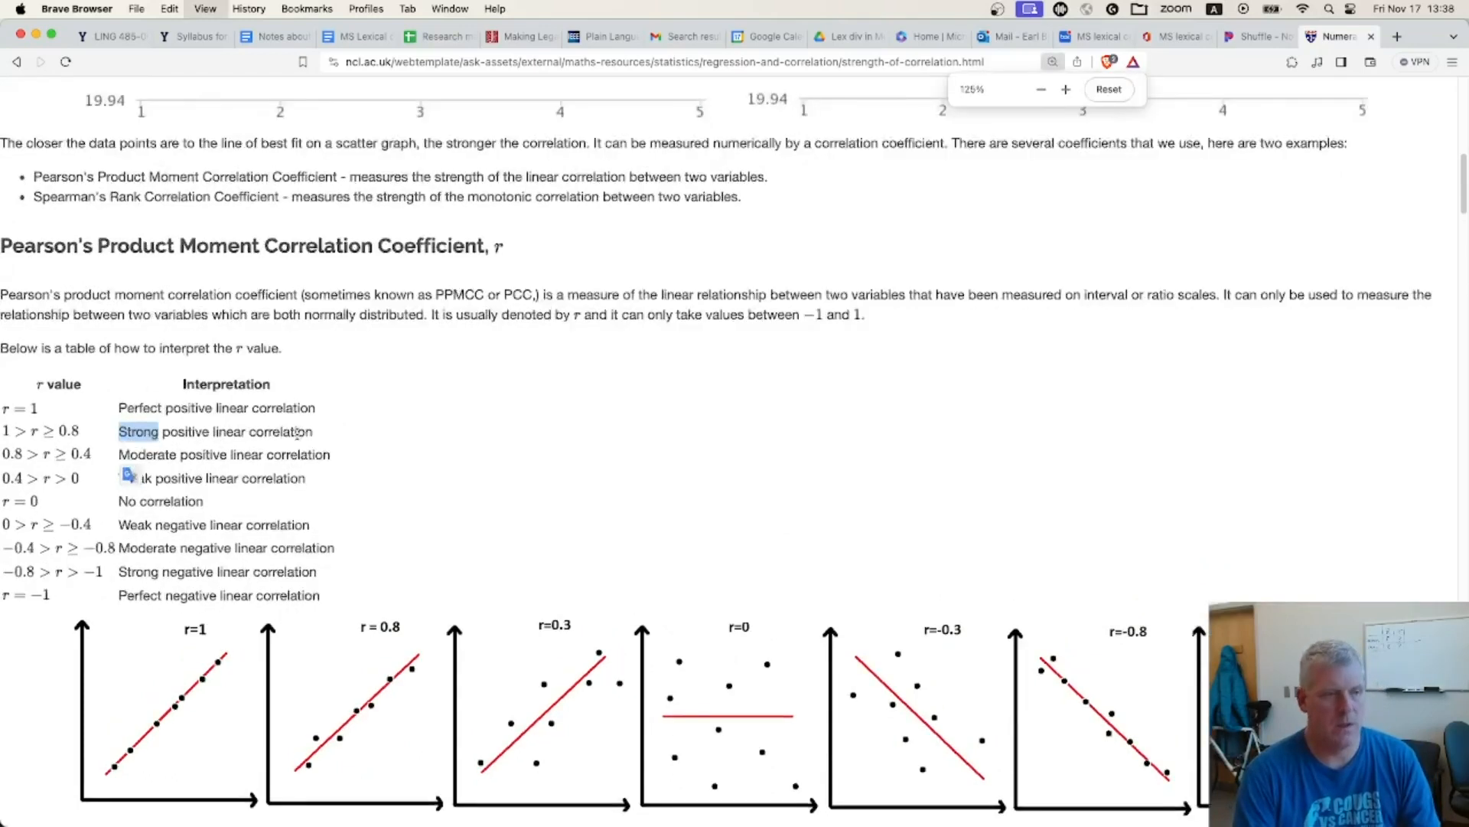
pyautogui.press('super+equal')
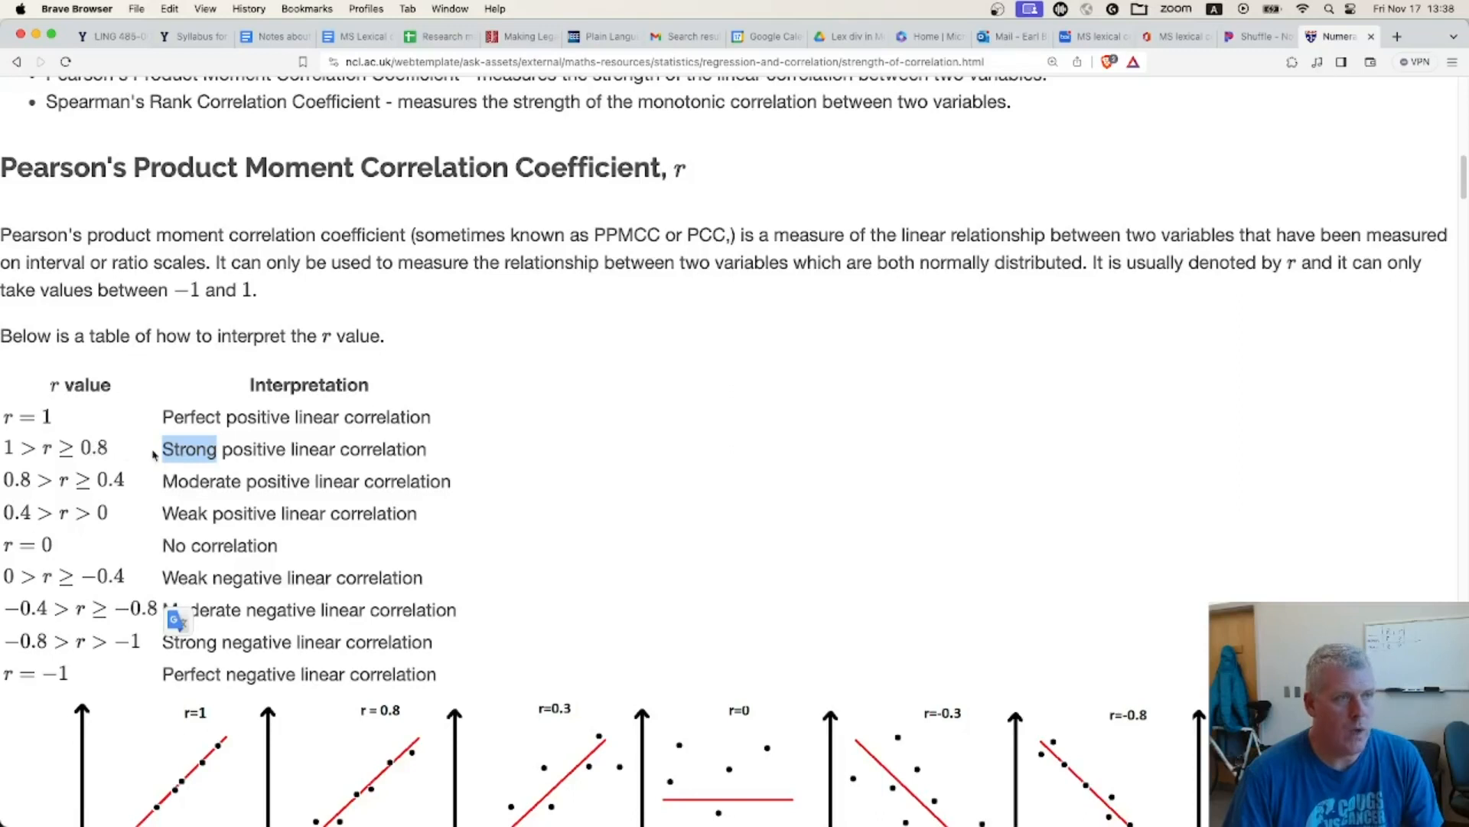
pyautogui.moveTo(282, 452); pyautogui.dragTo(165, 449)
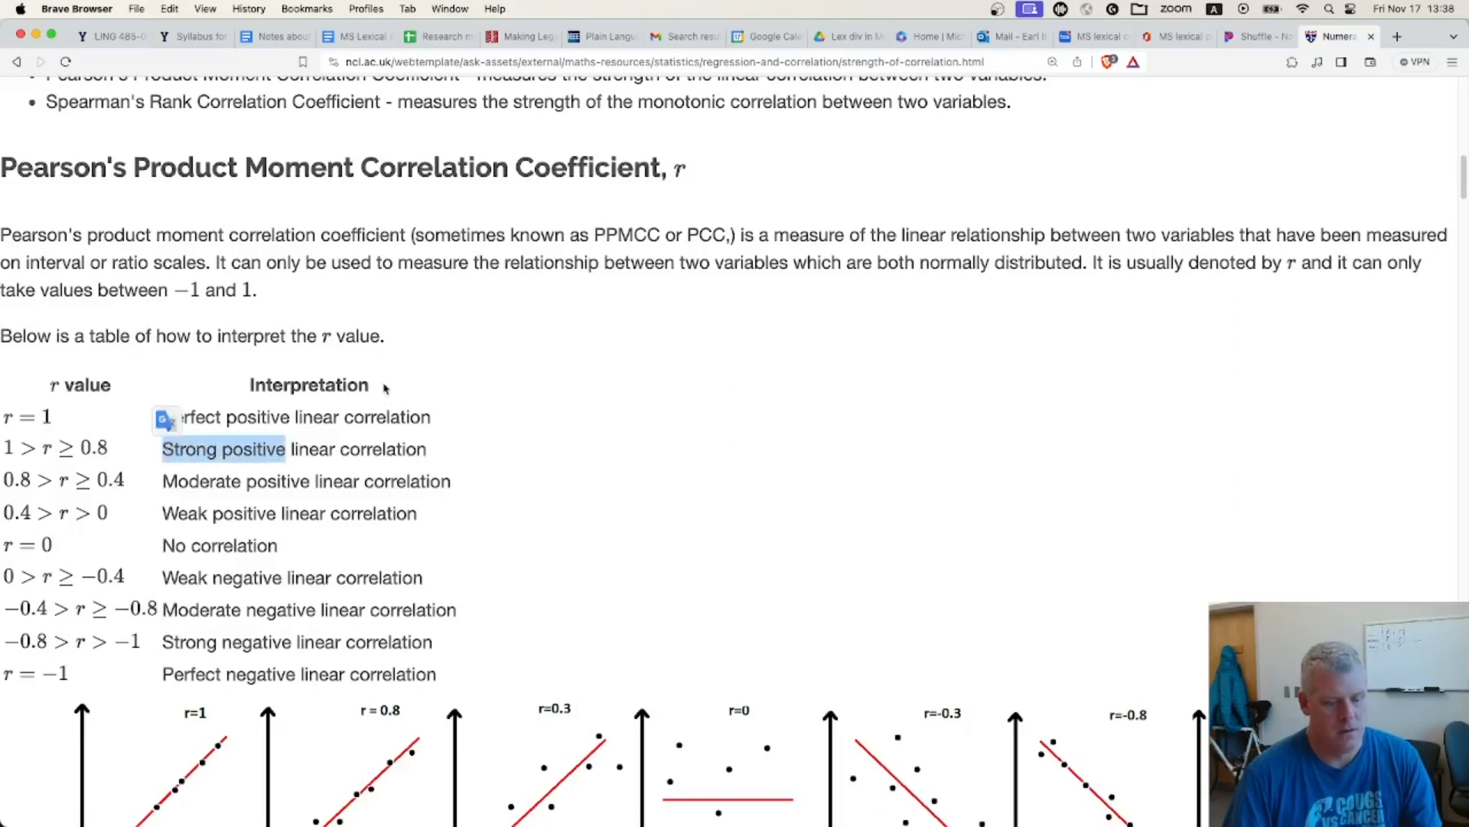
pyautogui.moveTo(8, 448); pyautogui.dragTo(454, 454)
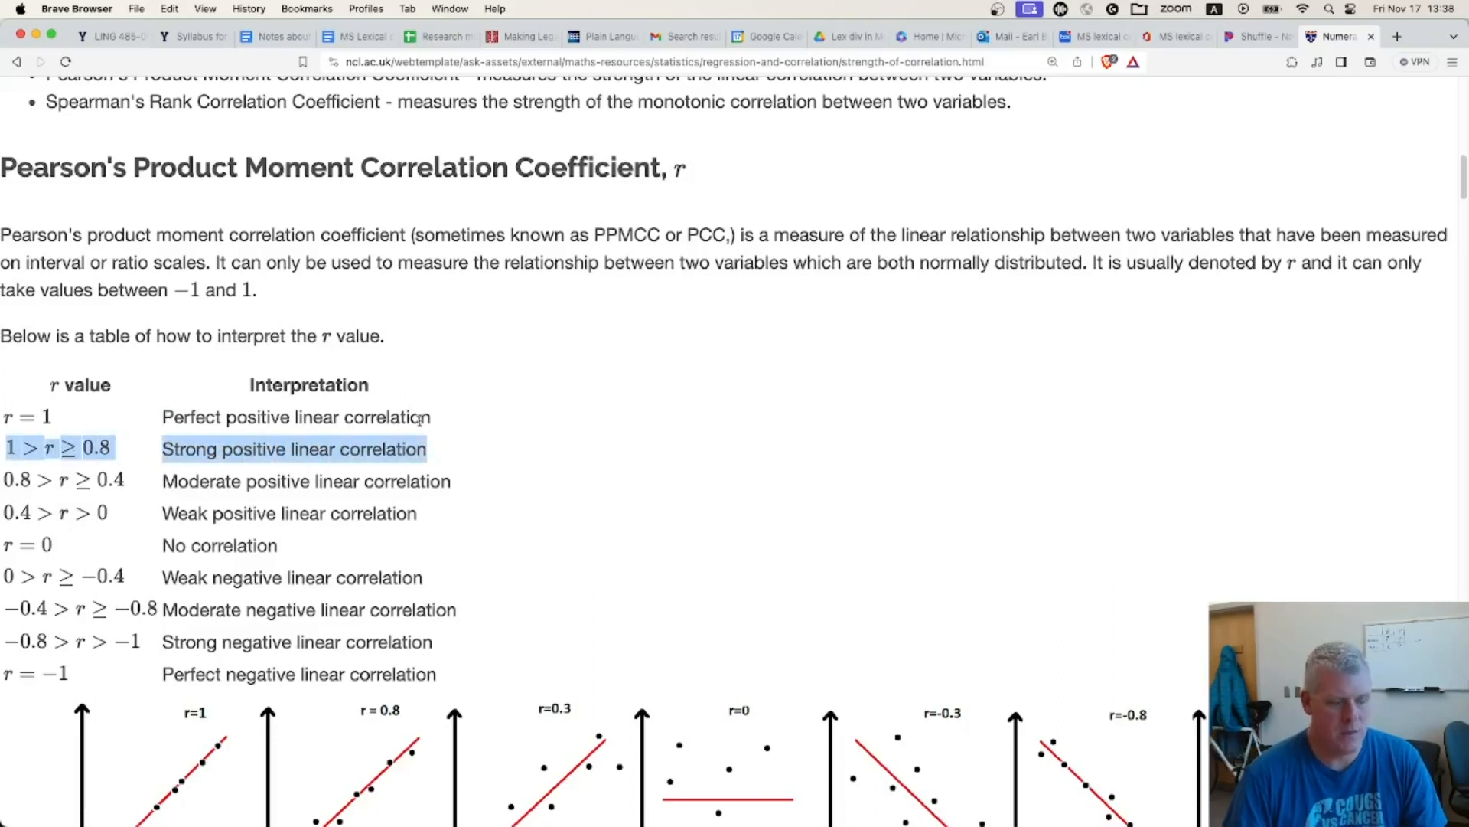
pyautogui.doubleClick(198, 450)
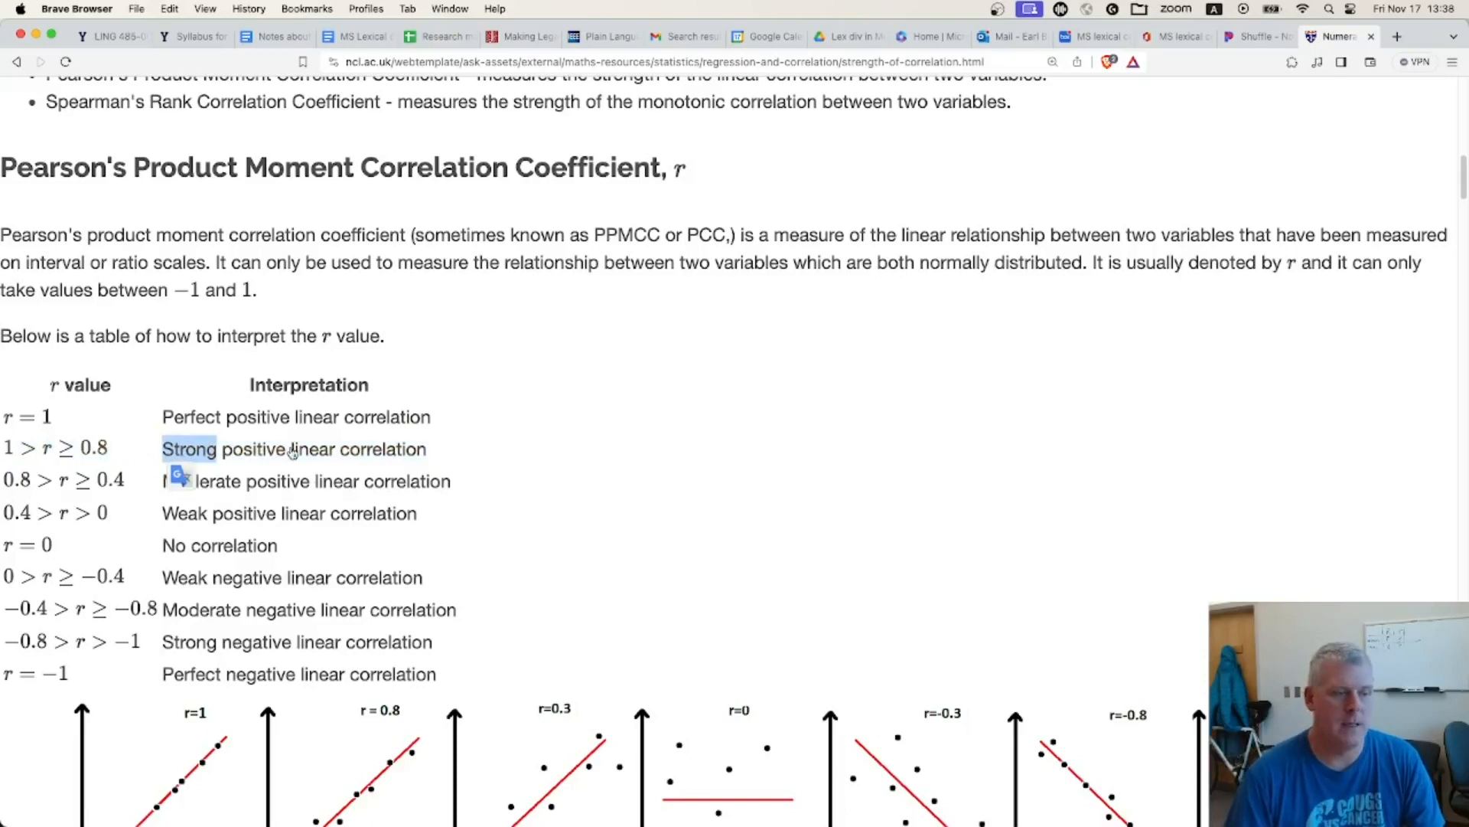
# Switch back to jamovi and select Kendall's tau-b as an additional coefficient for the age and height correlation matrix
pyautogui.press('super+Tab')
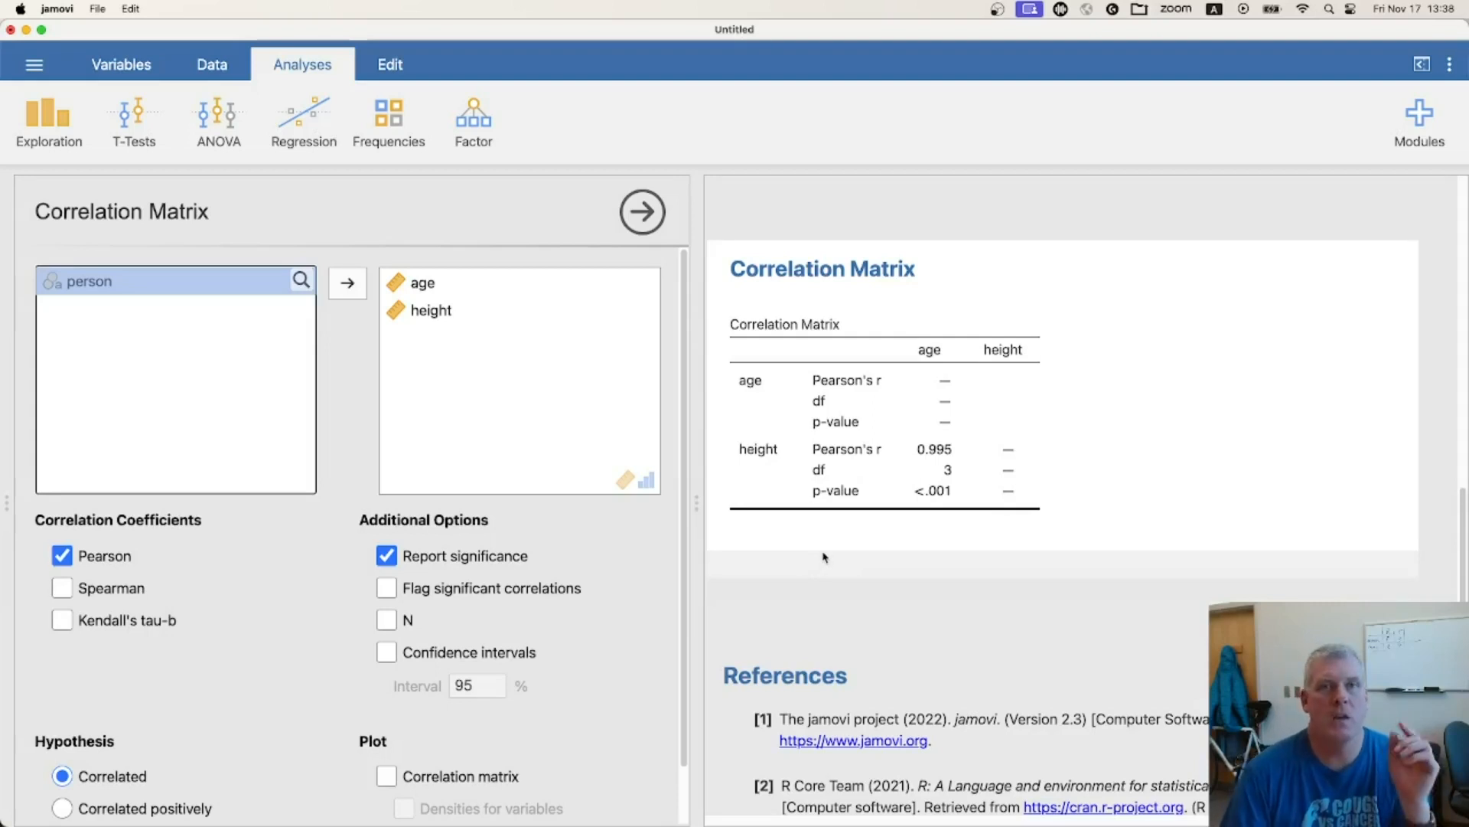
pyautogui.click(63, 622)
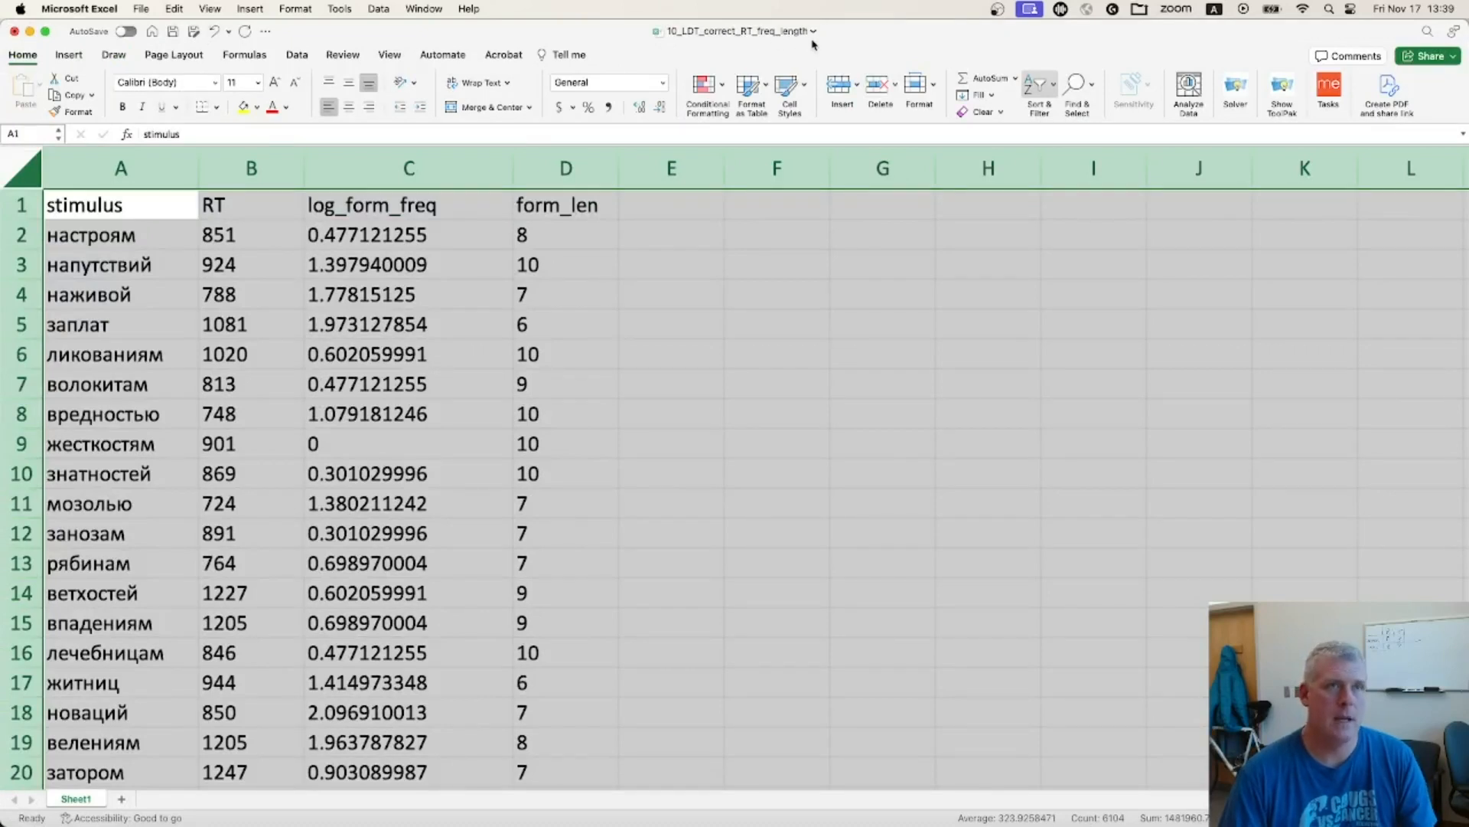
# Examine the stimulus and RT columns in the Excel workbook 10_LDT_correct_RT_freq_length, including the first stimulus and its reaction times
pyautogui.click(124, 168)
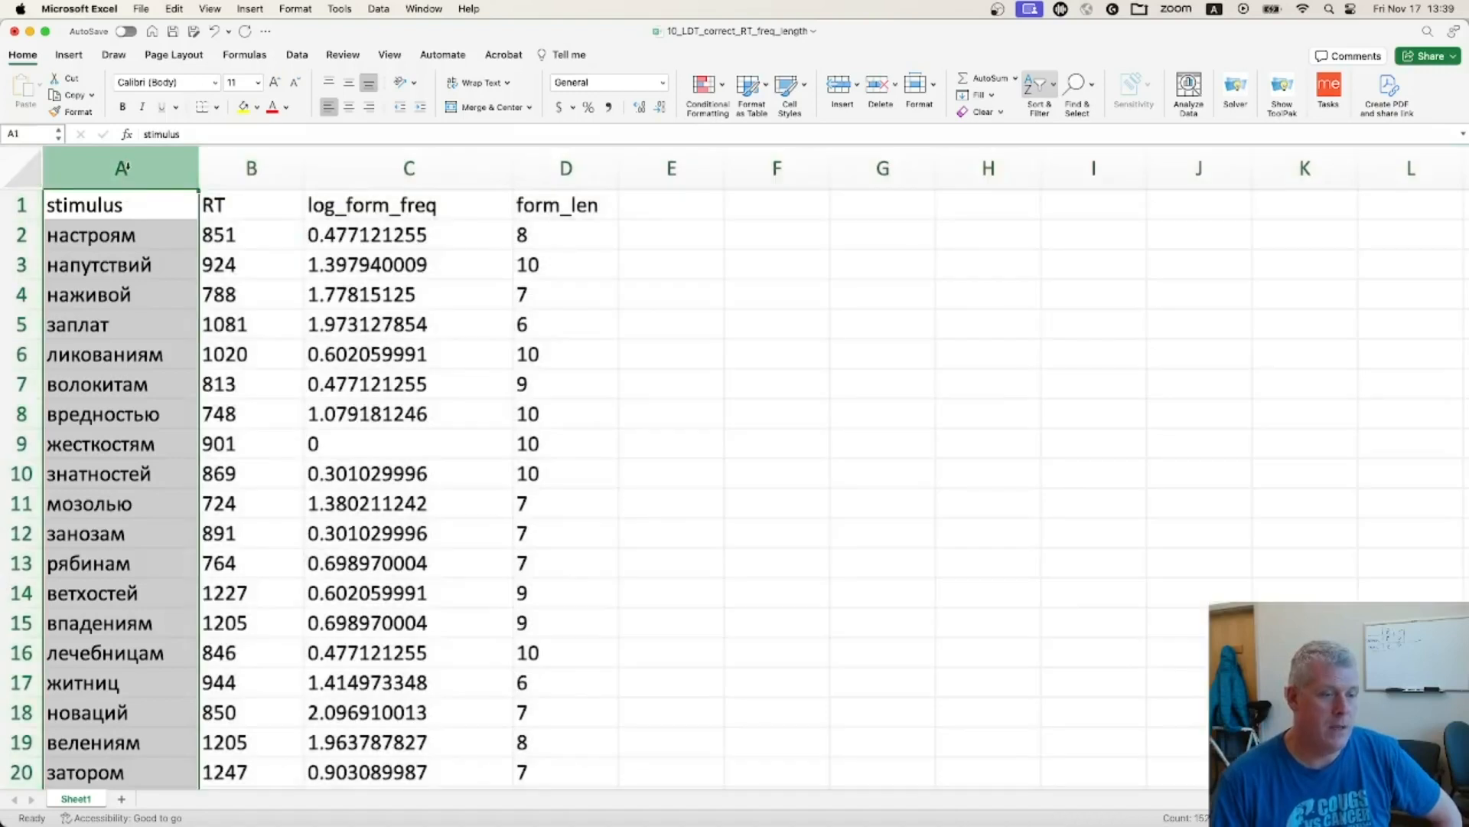
pyautogui.click(246, 170)
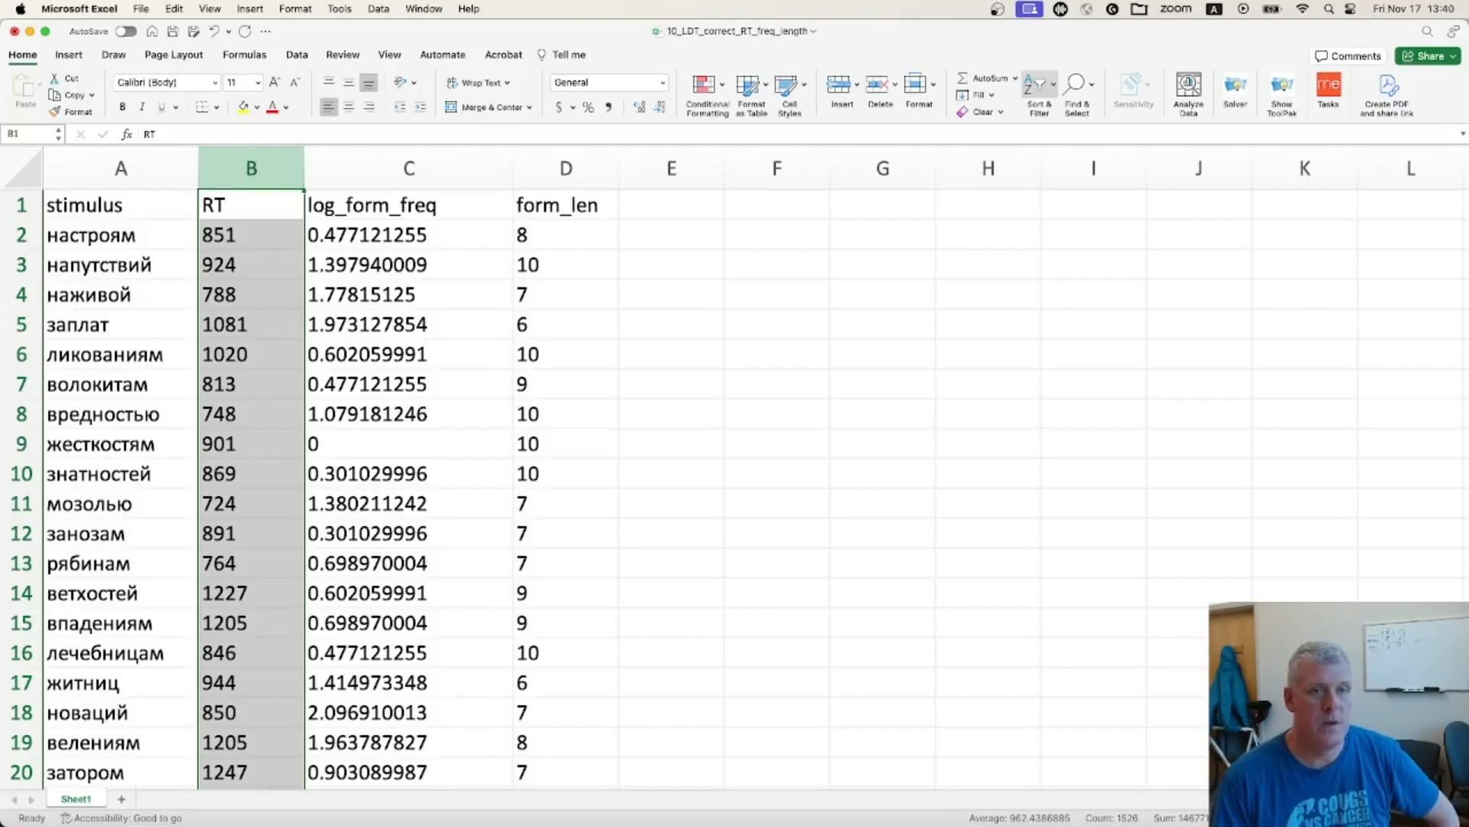
pyautogui.scroll(5, 572, 480)
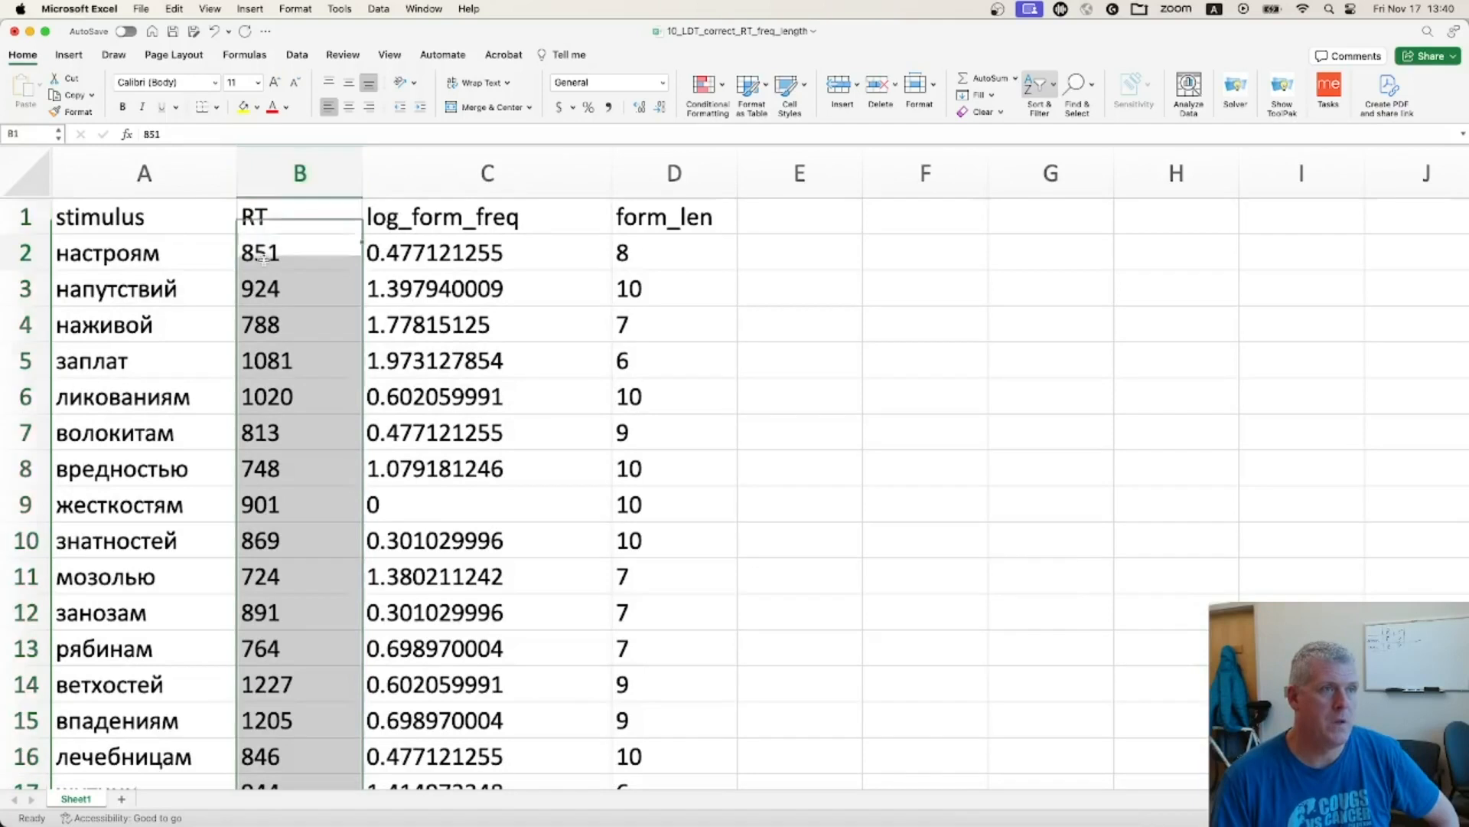
pyautogui.click(143, 253)
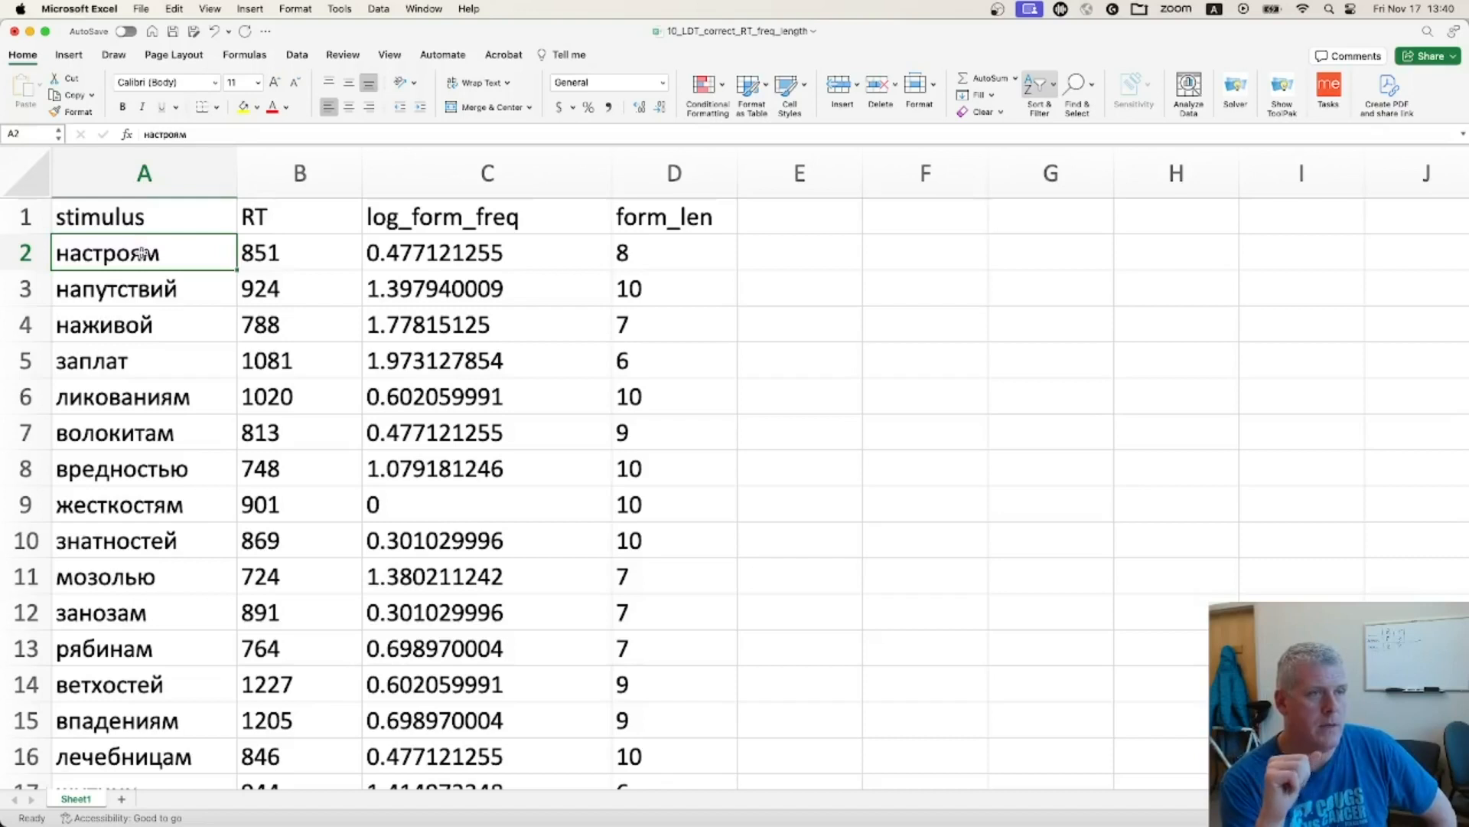
pyautogui.moveTo(249, 264); pyautogui.dragTo(279, 646)
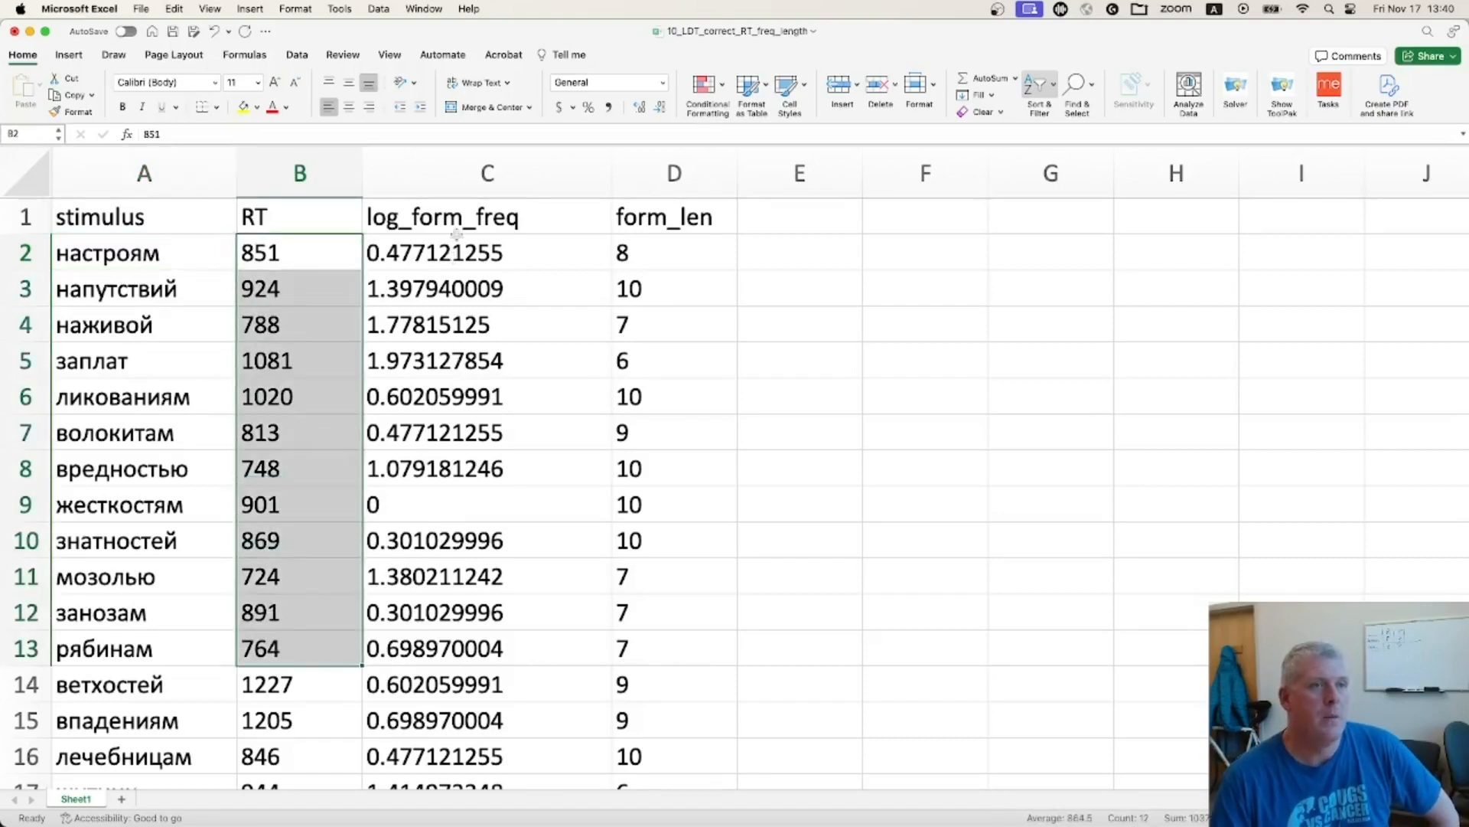
# Examine the log_form_freq and form_len columns, relating the first stimulus to the frequency values in rows 2 to 13
pyautogui.click(491, 175)
pyautogui.click(660, 165)
pyautogui.click(524, 170)
pyautogui.click(660, 165)
pyautogui.click(522, 164)
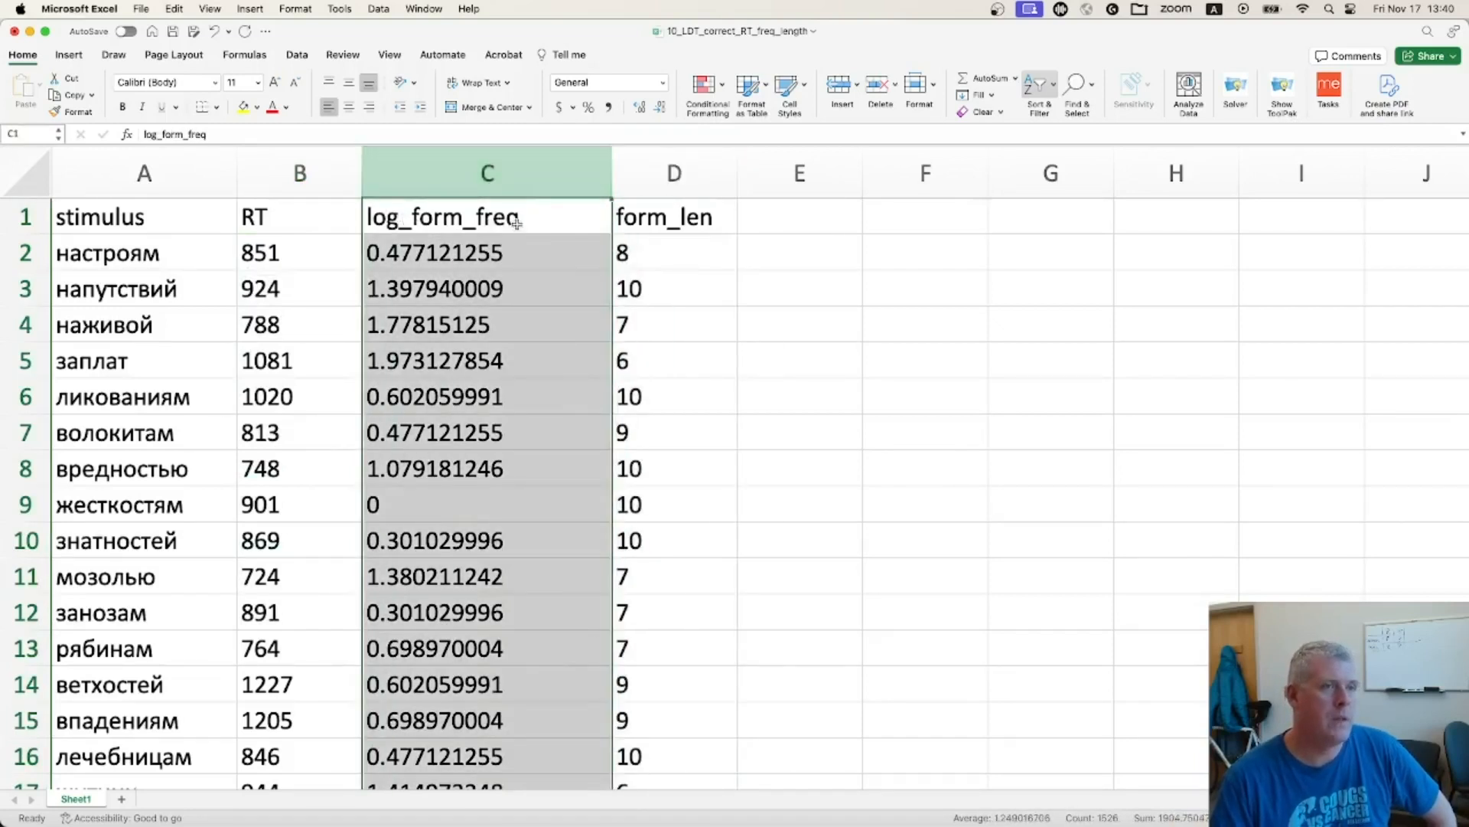
pyautogui.click(115, 255)
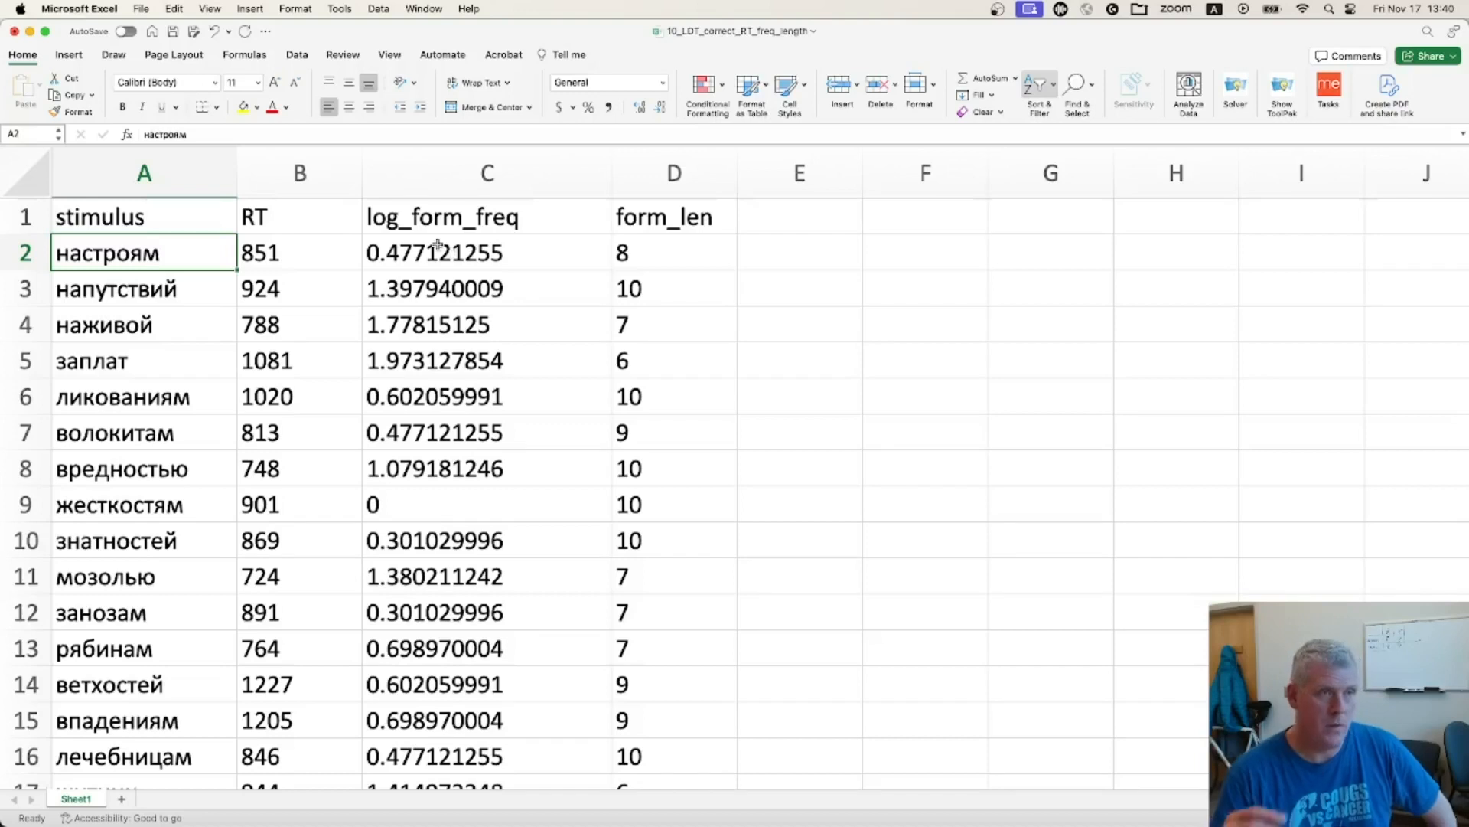
pyautogui.moveTo(438, 246); pyautogui.dragTo(446, 656)
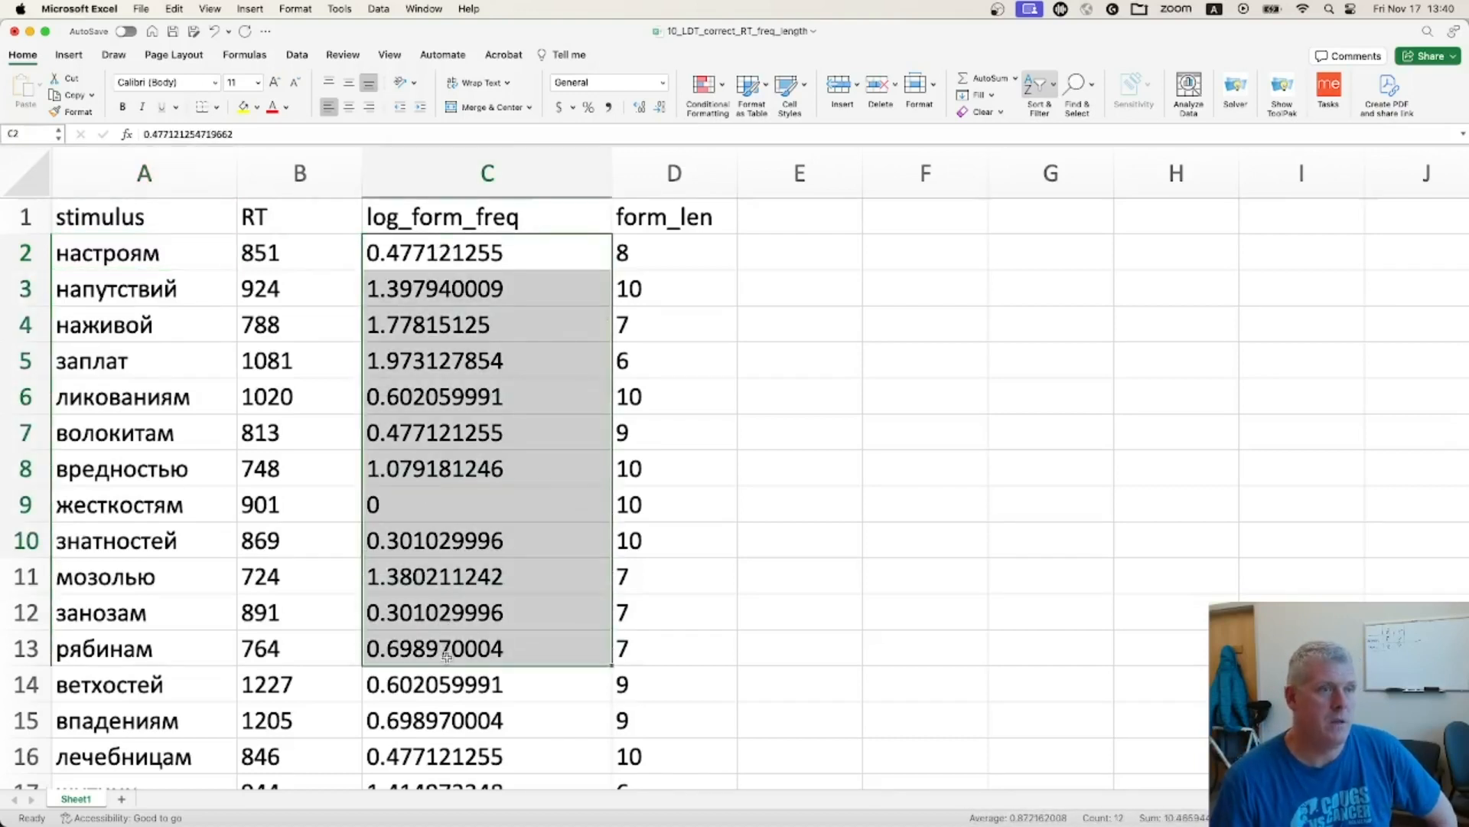
# Examine the form_len, RT and log_form_freq columns, comparing reaction time with the word frequency and word length variables
pyautogui.click(455, 253)
pyautogui.click(667, 173)
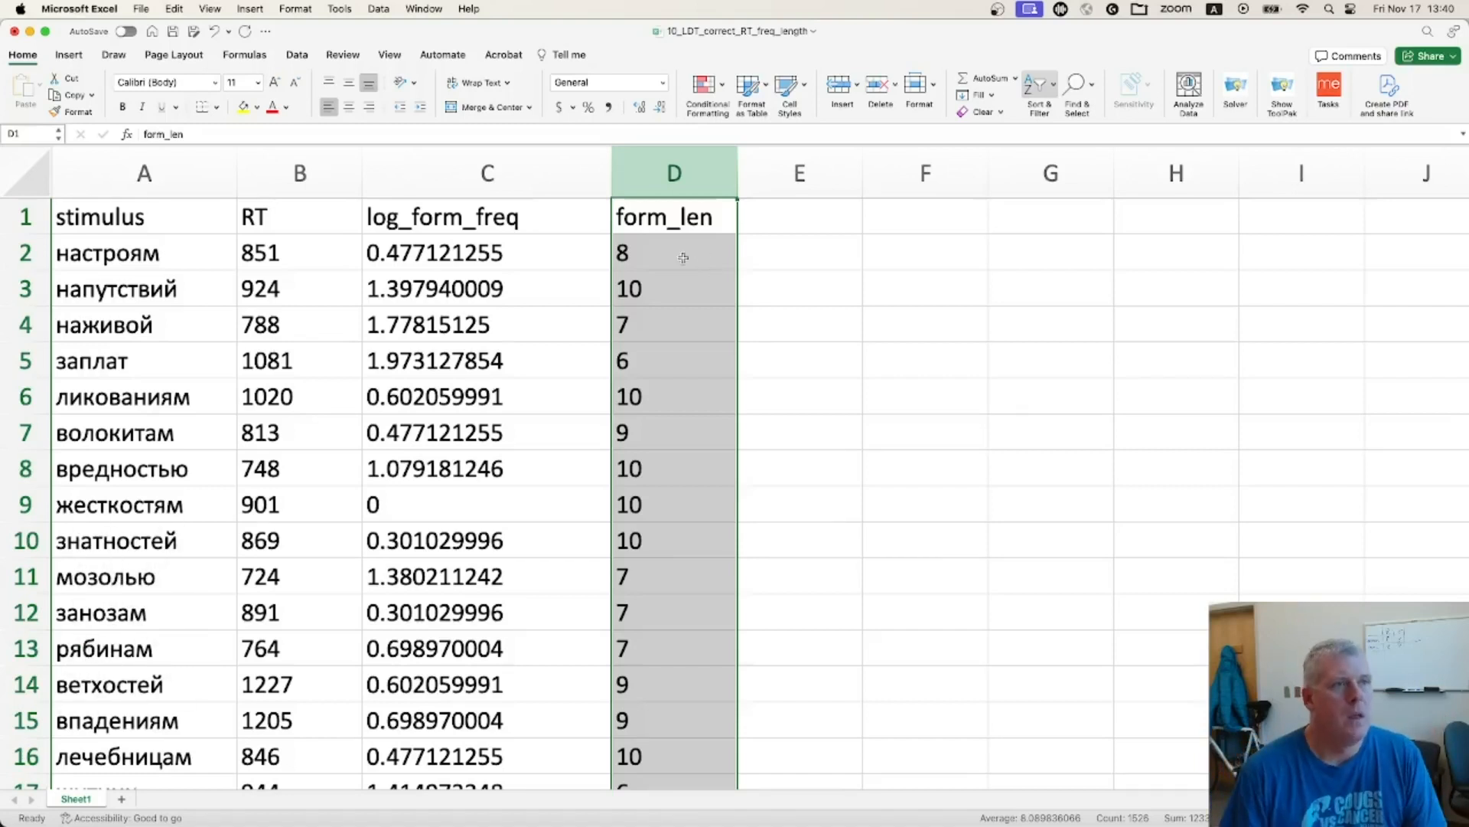
pyautogui.keyDown('super'); pyautogui.click(300, 174); pyautogui.keyUp('super')
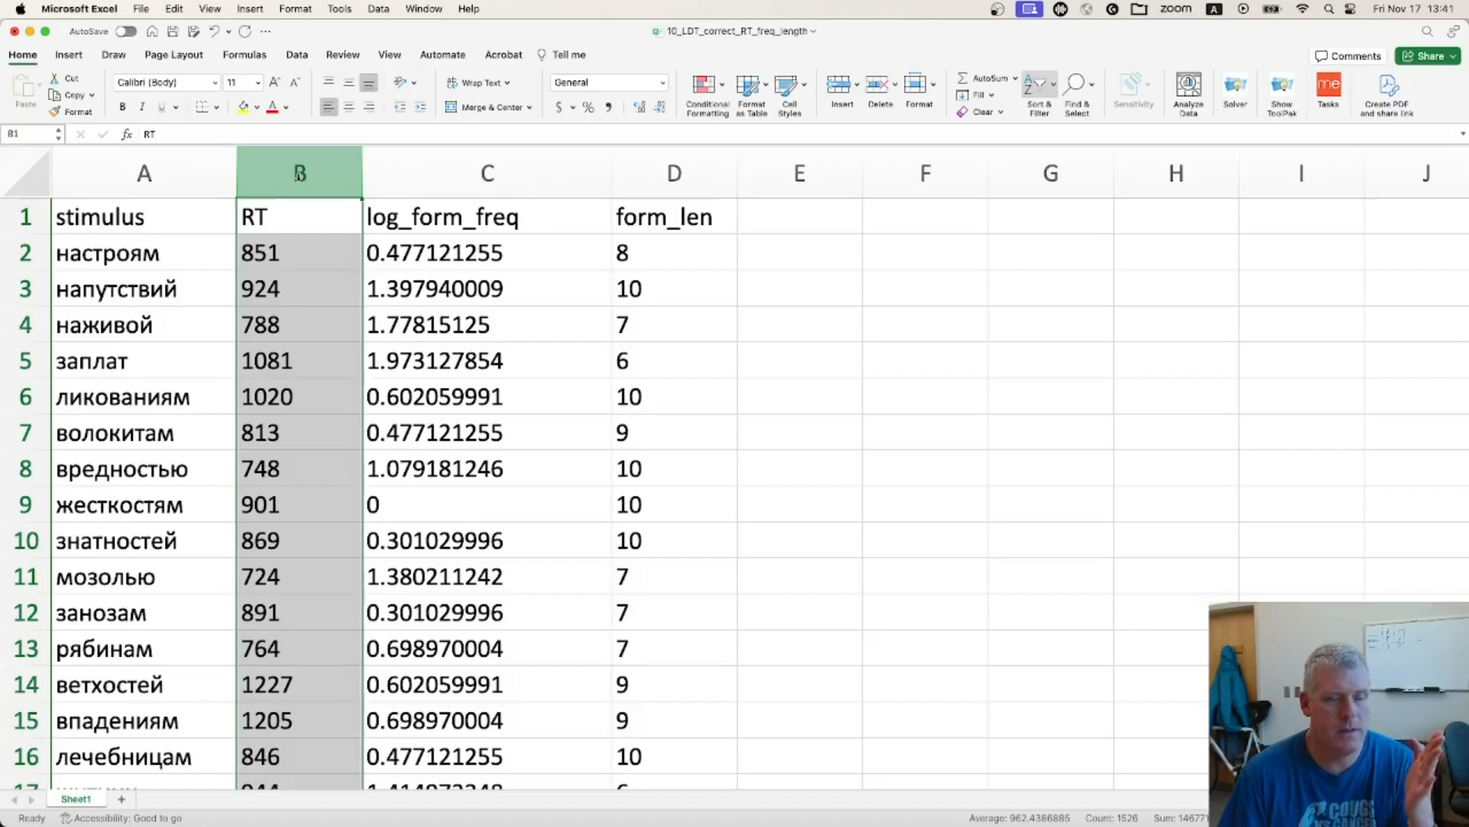
pyautogui.moveTo(299, 175); pyautogui.dragTo(415, 167)
pyautogui.click(487, 174)
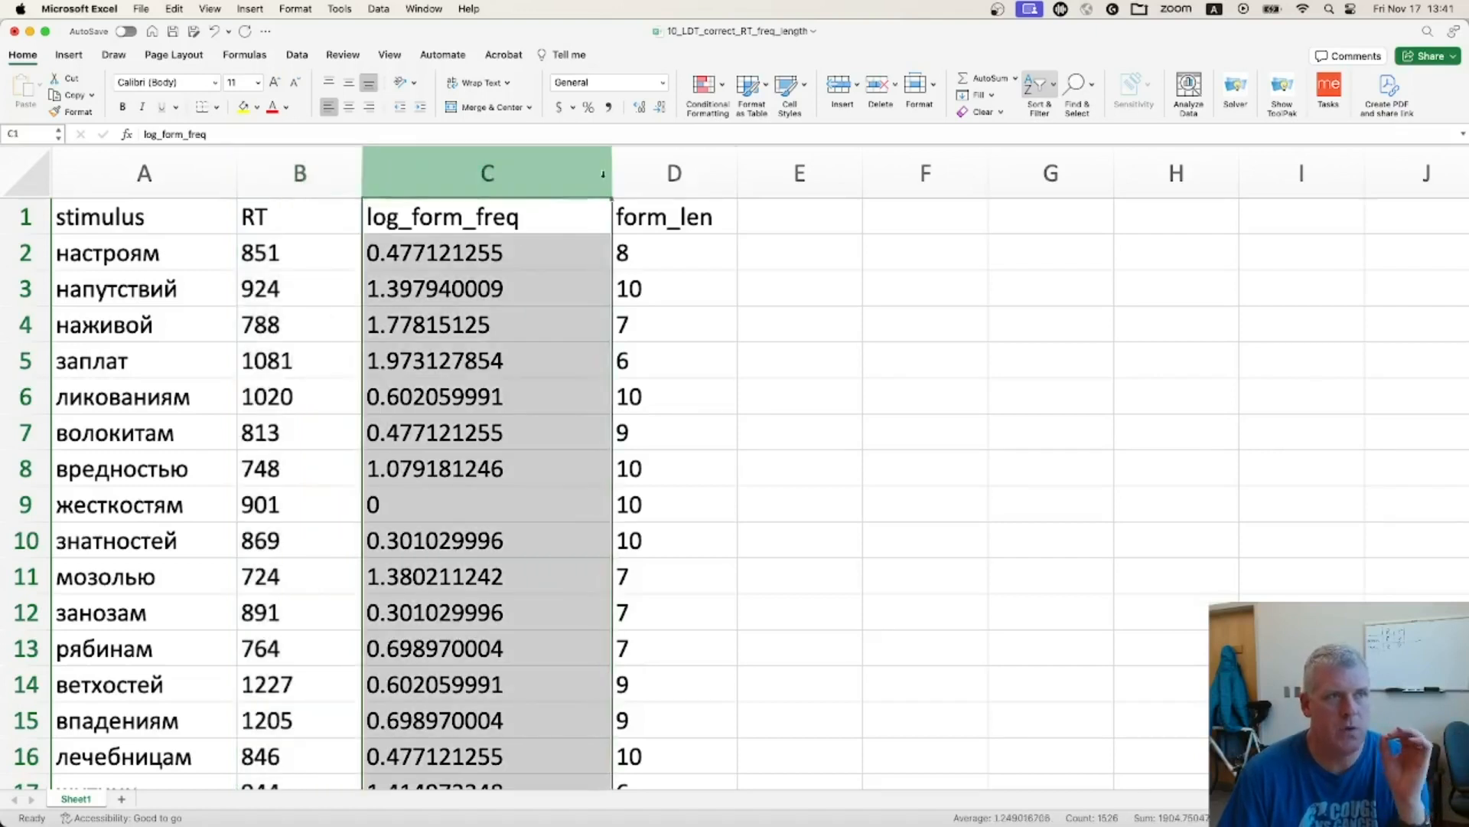
pyautogui.click(675, 170)
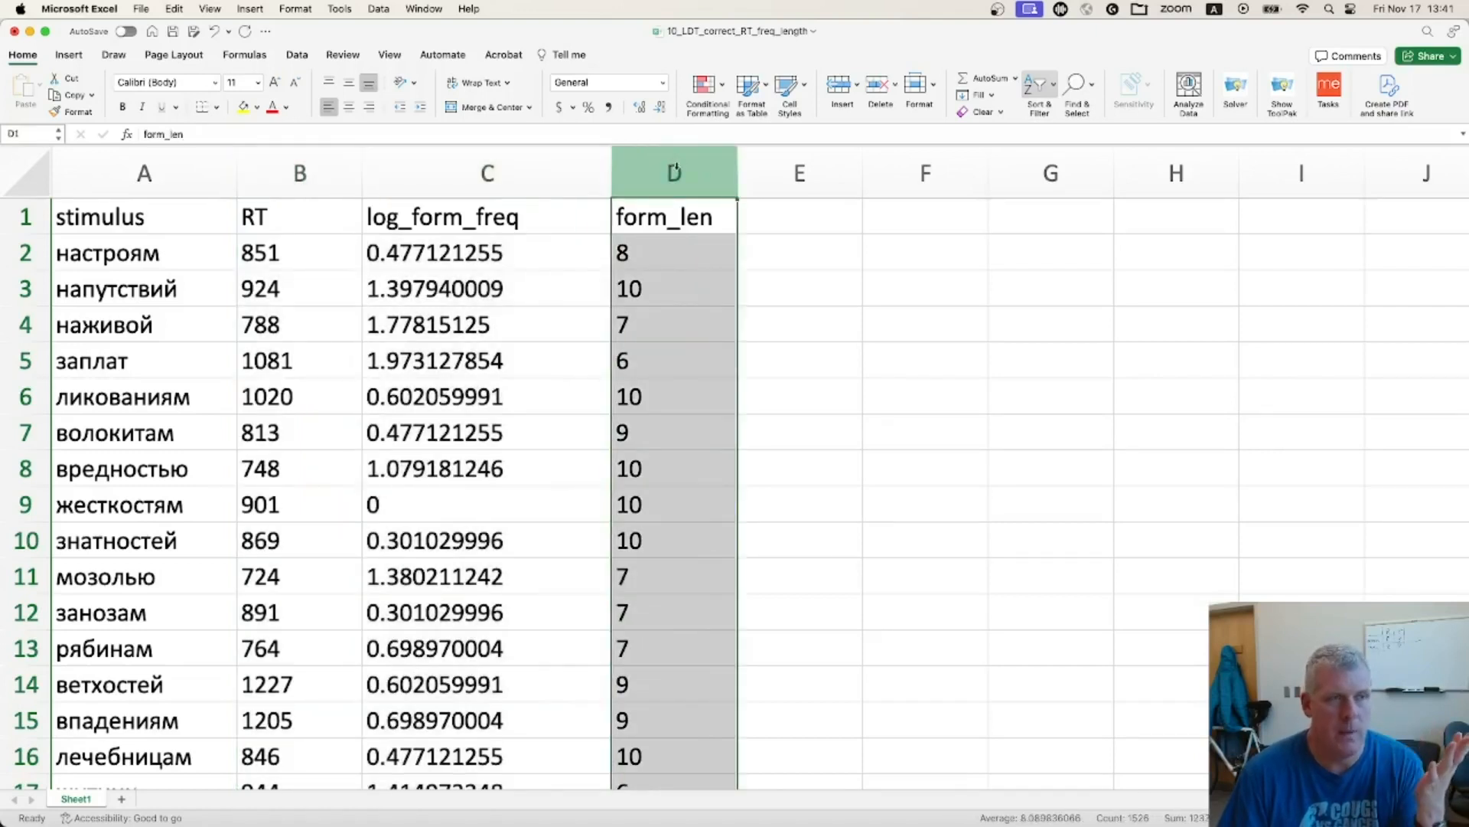
pyautogui.click(521, 170)
pyautogui.moveTo(662, 170); pyautogui.dragTo(528, 168)
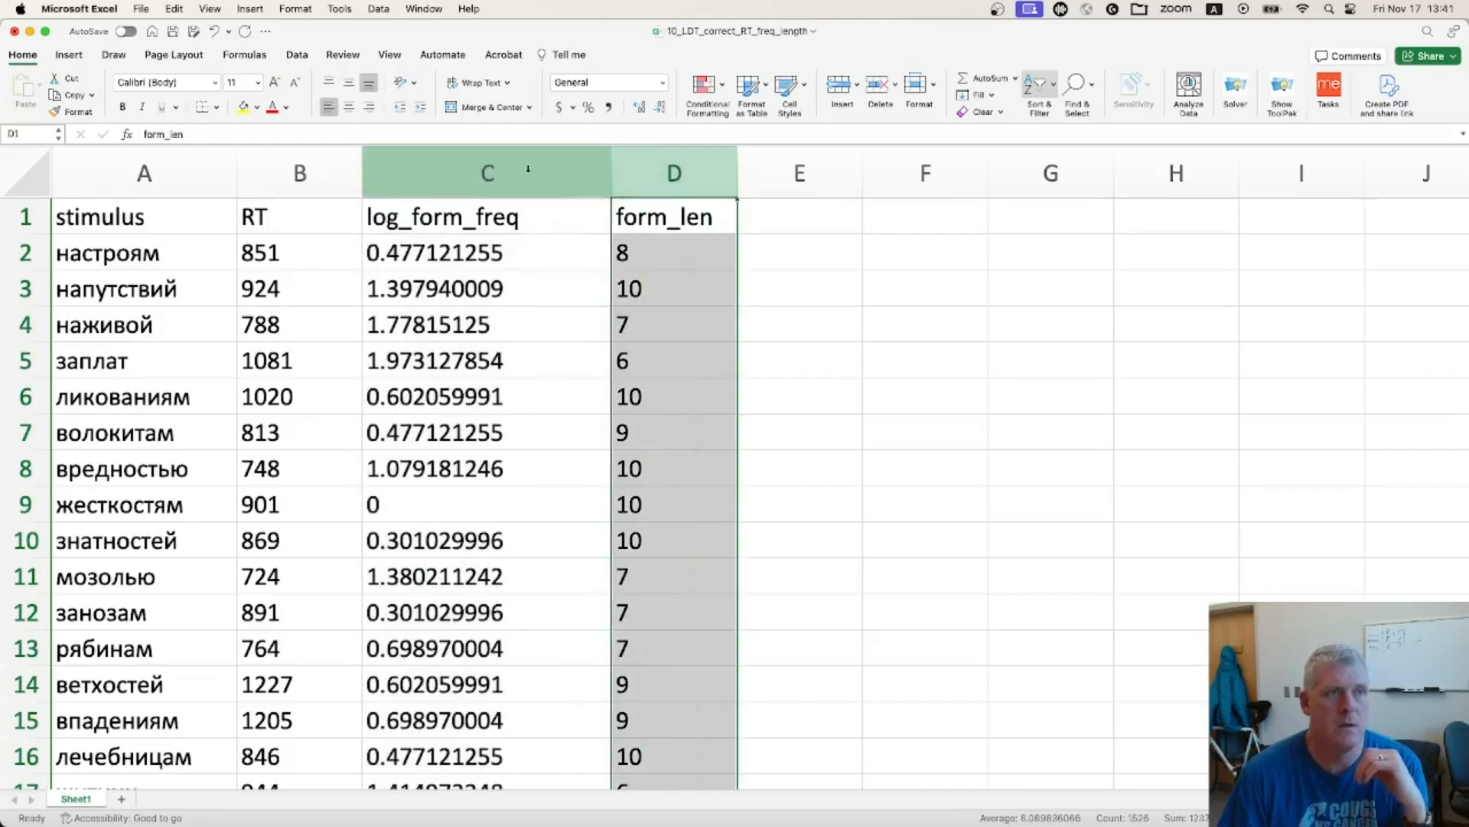
pyautogui.click(528, 170)
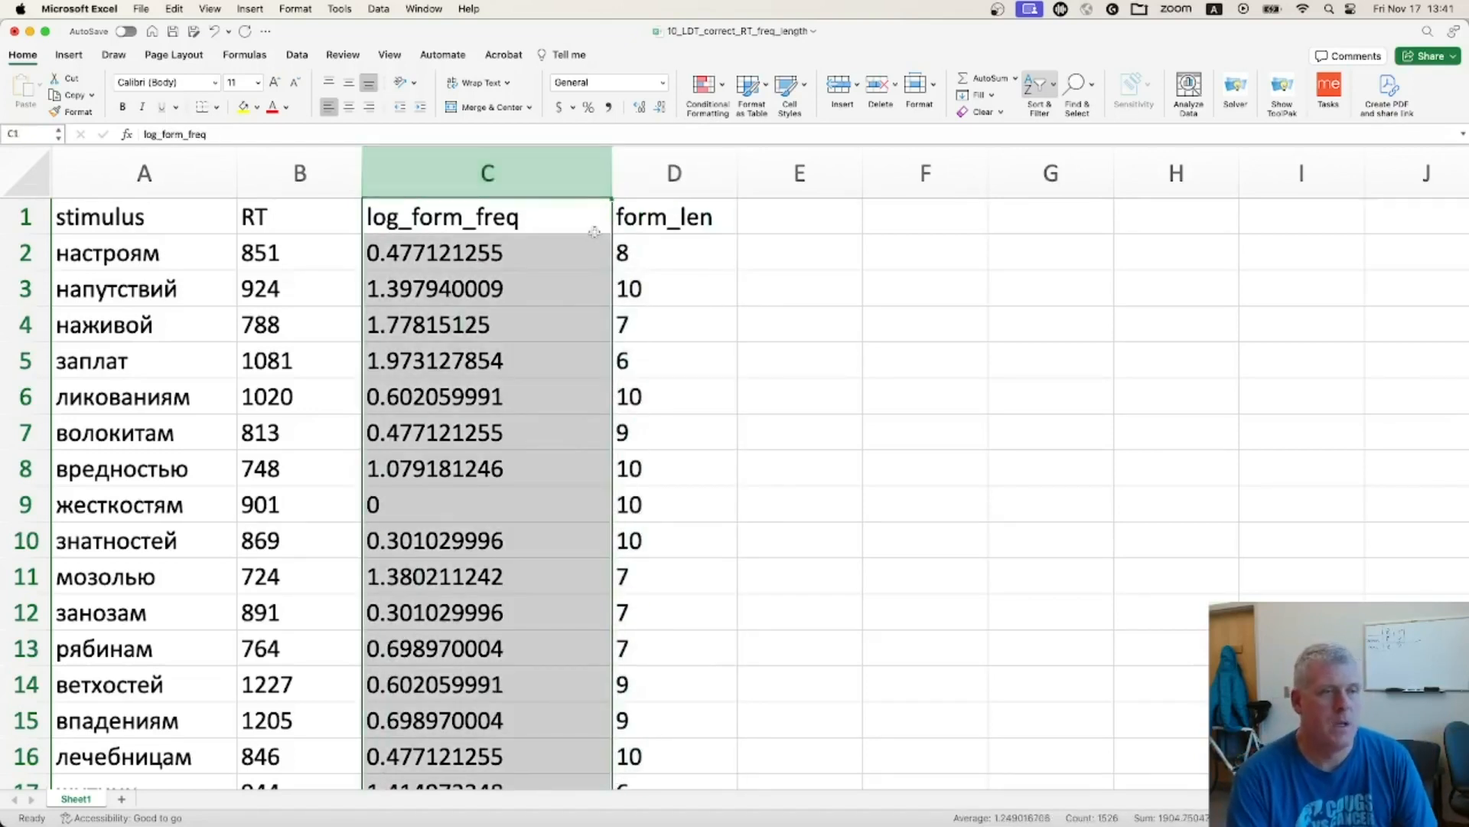
# Switch to jamovi and open the data file 10_LDT_correct_RT_freq_length.xlsx from the Downloads folder
pyautogui.press('super+Tab')
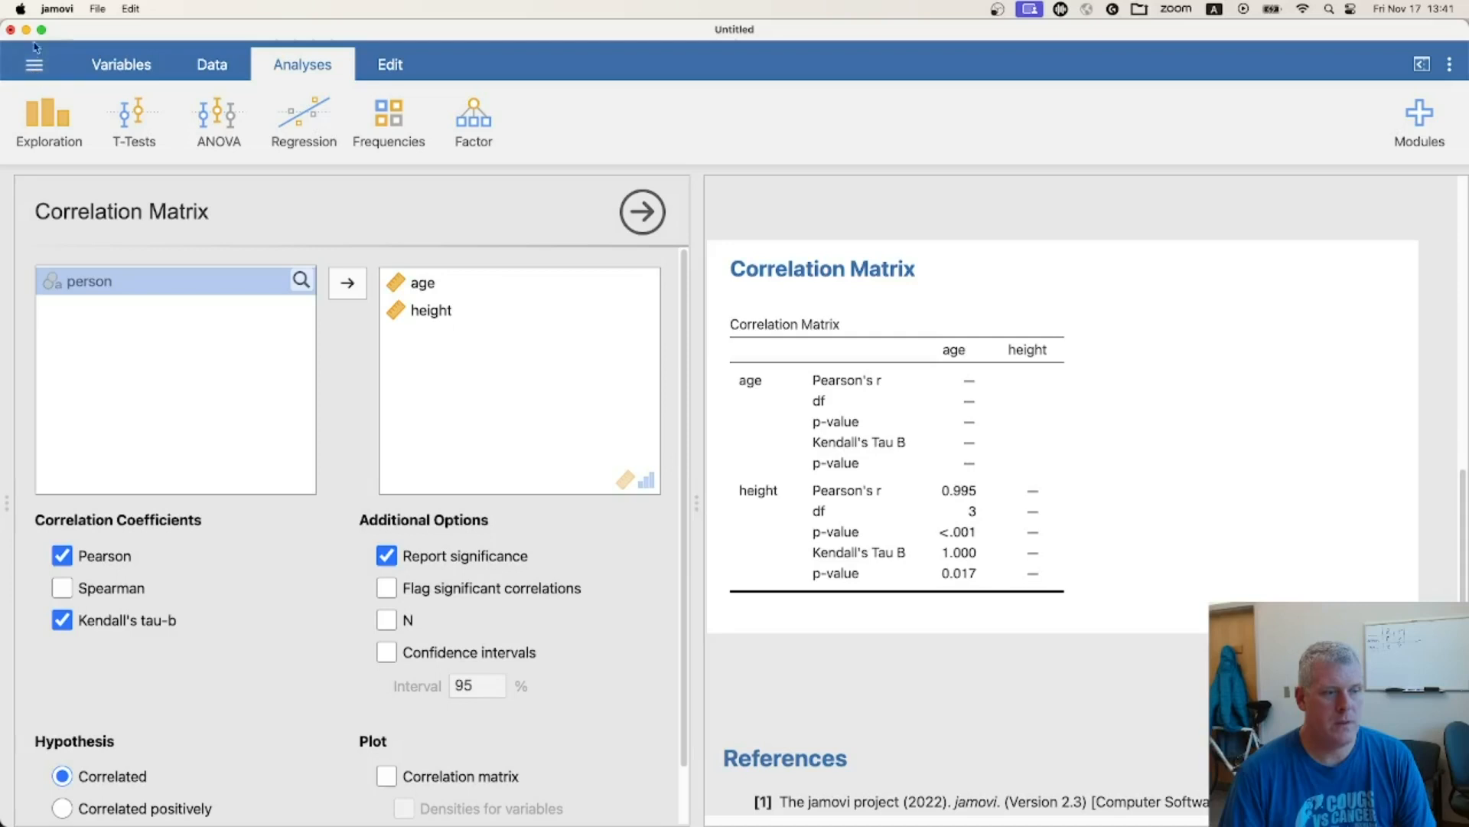
pyautogui.click(39, 66)
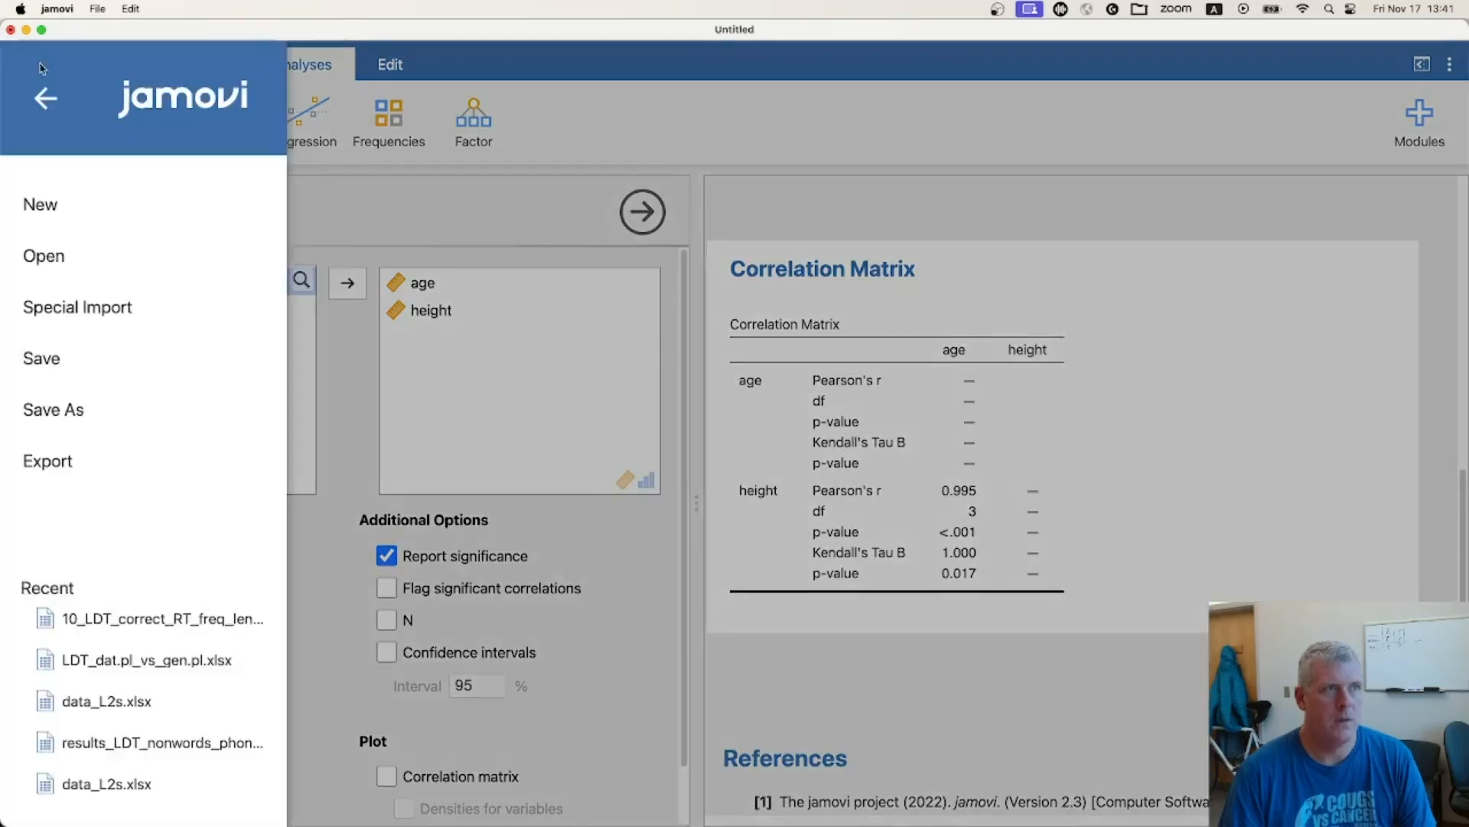
pyautogui.click(81, 259)
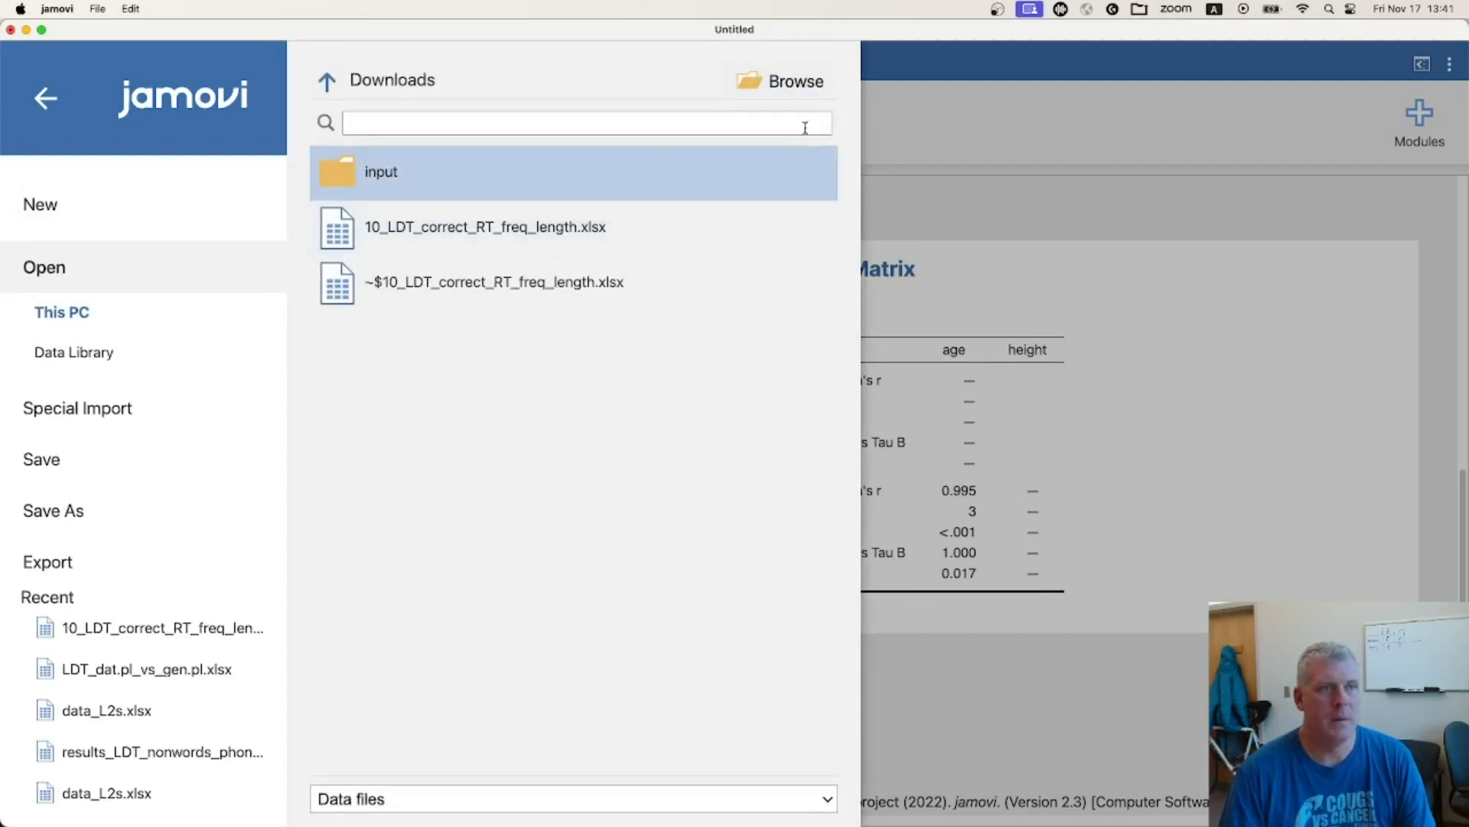
pyautogui.click(799, 86)
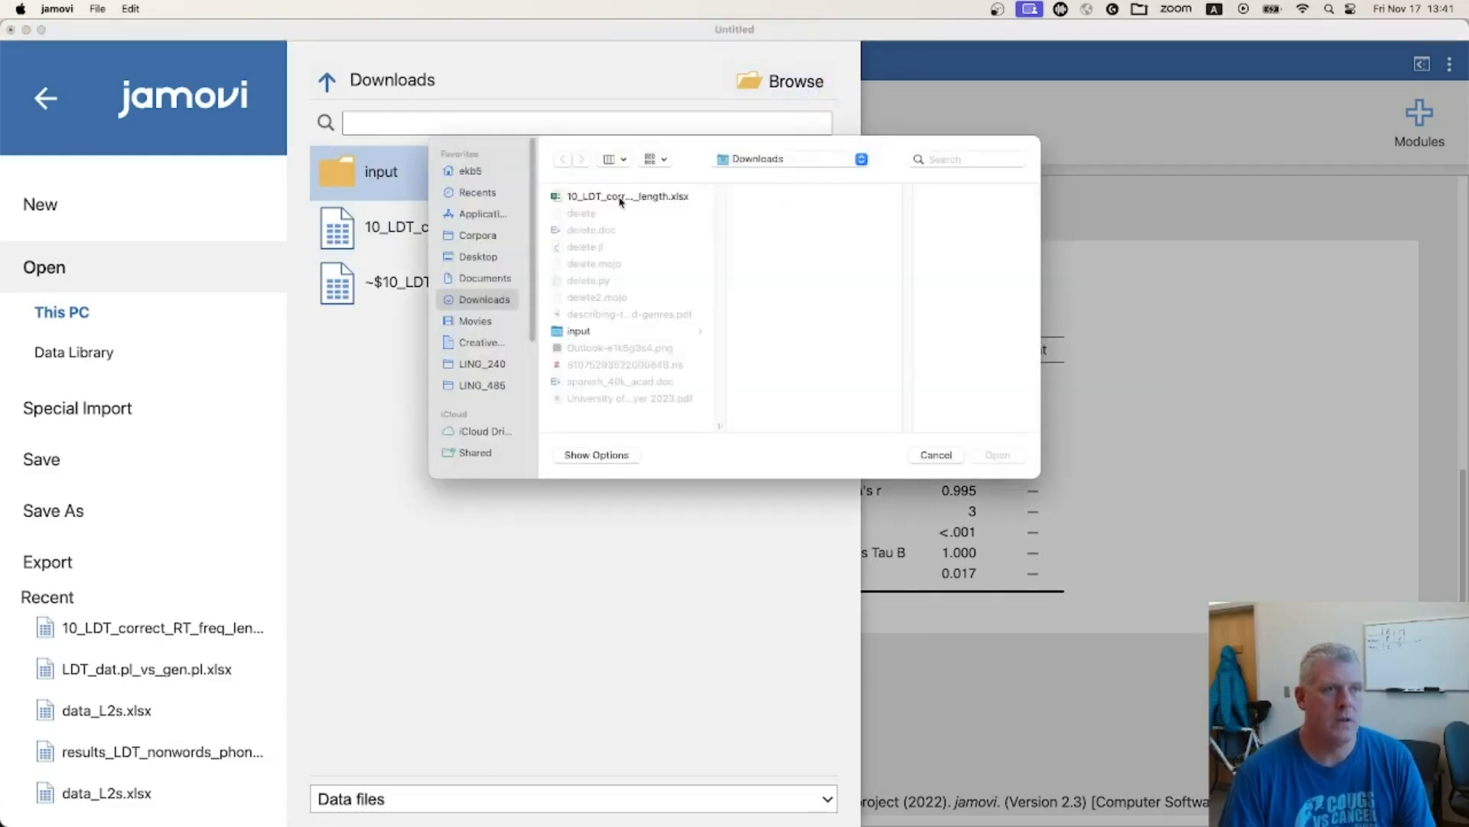
pyautogui.click(620, 197)
pyautogui.doubleClick(622, 197)
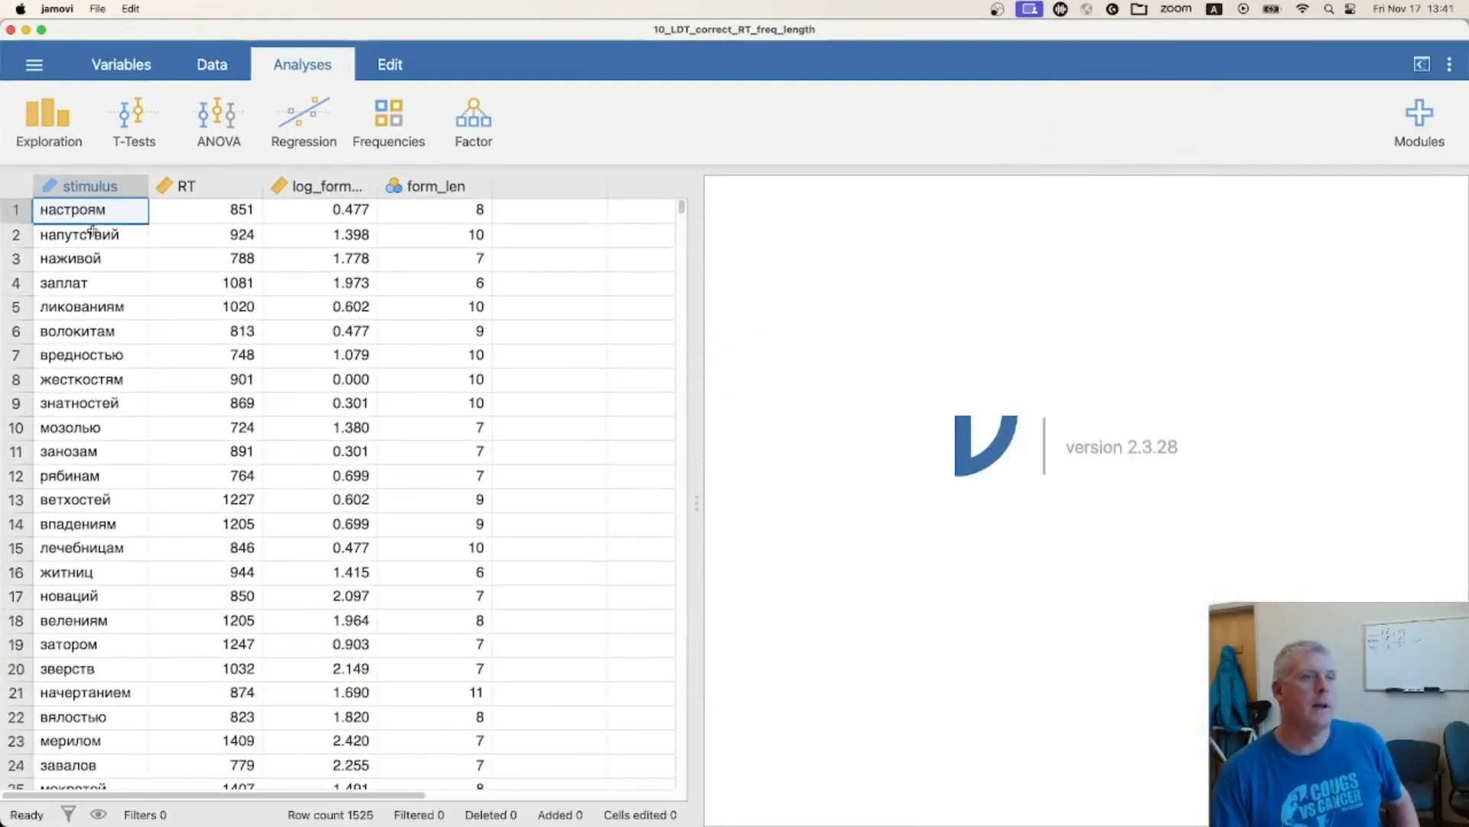
# Look over the imported lexical-decision data down to its last row, and return to the first row
pyautogui.press('Down')
pyautogui.moveTo(448, 518); pyautogui.dragTo(105, 205)
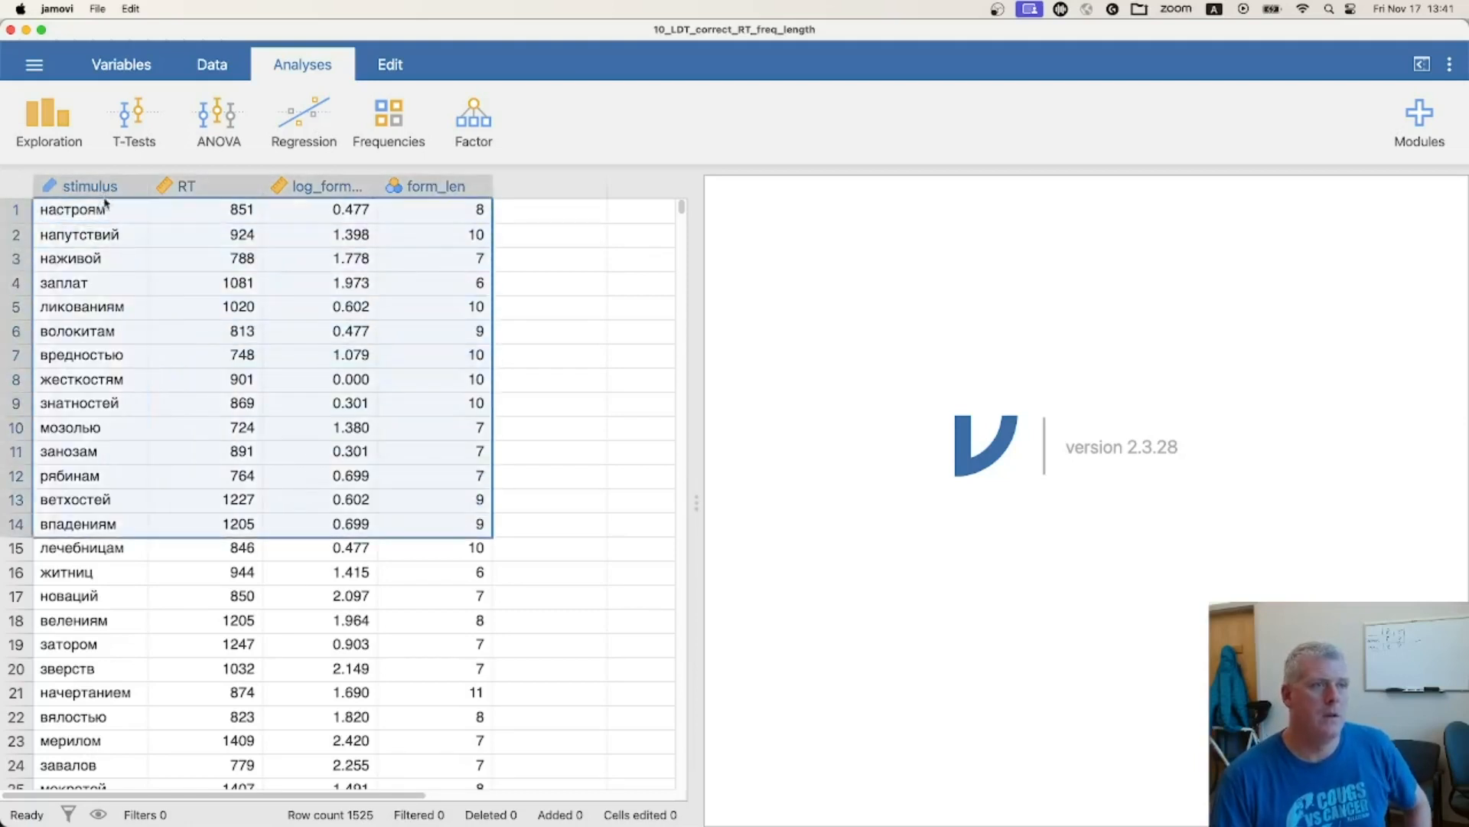
pyautogui.scroll(-15, 457, 544)
pyautogui.scroll(-5, 440, 544)
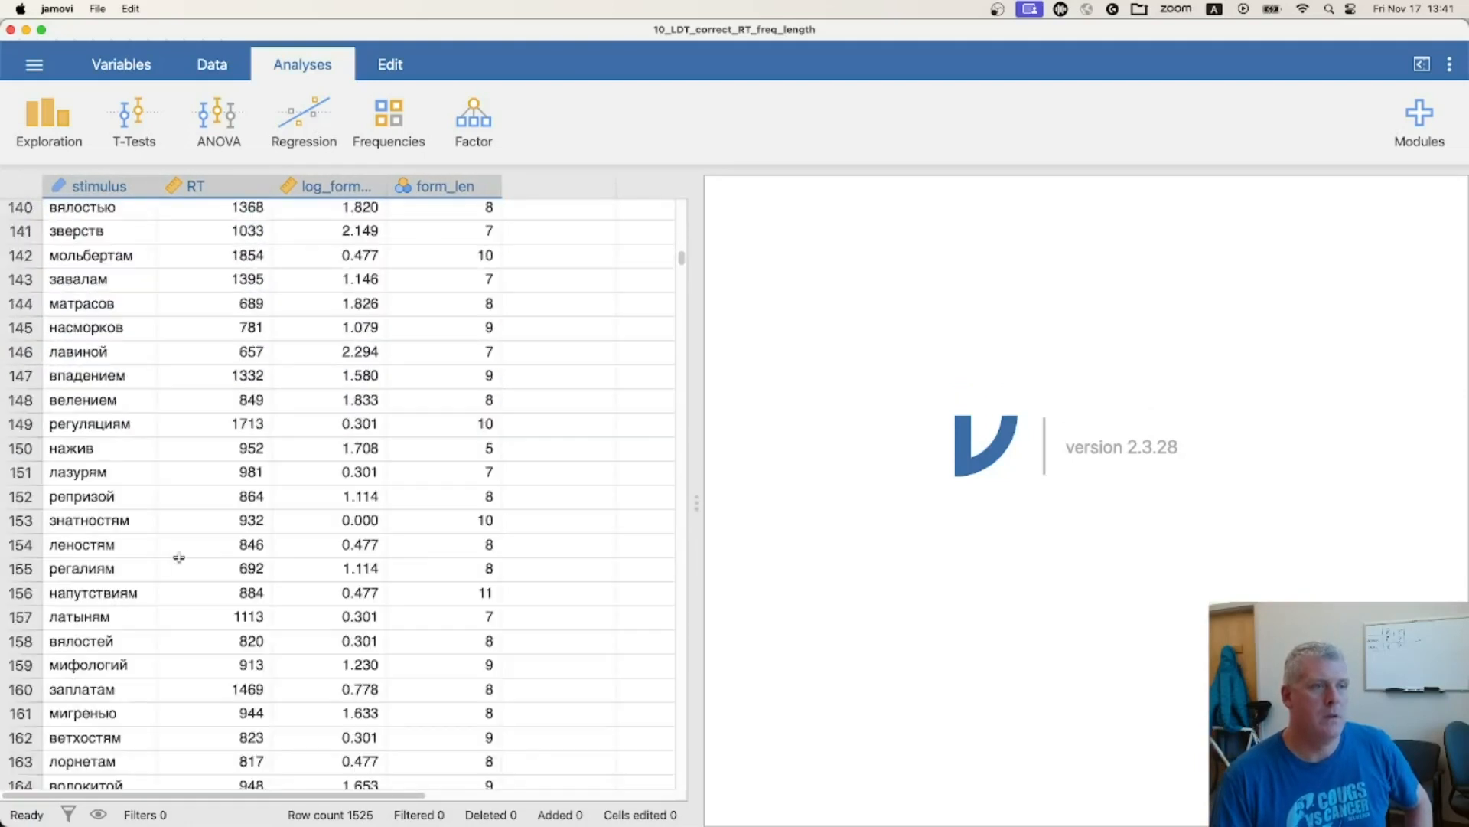
pyautogui.click(123, 550)
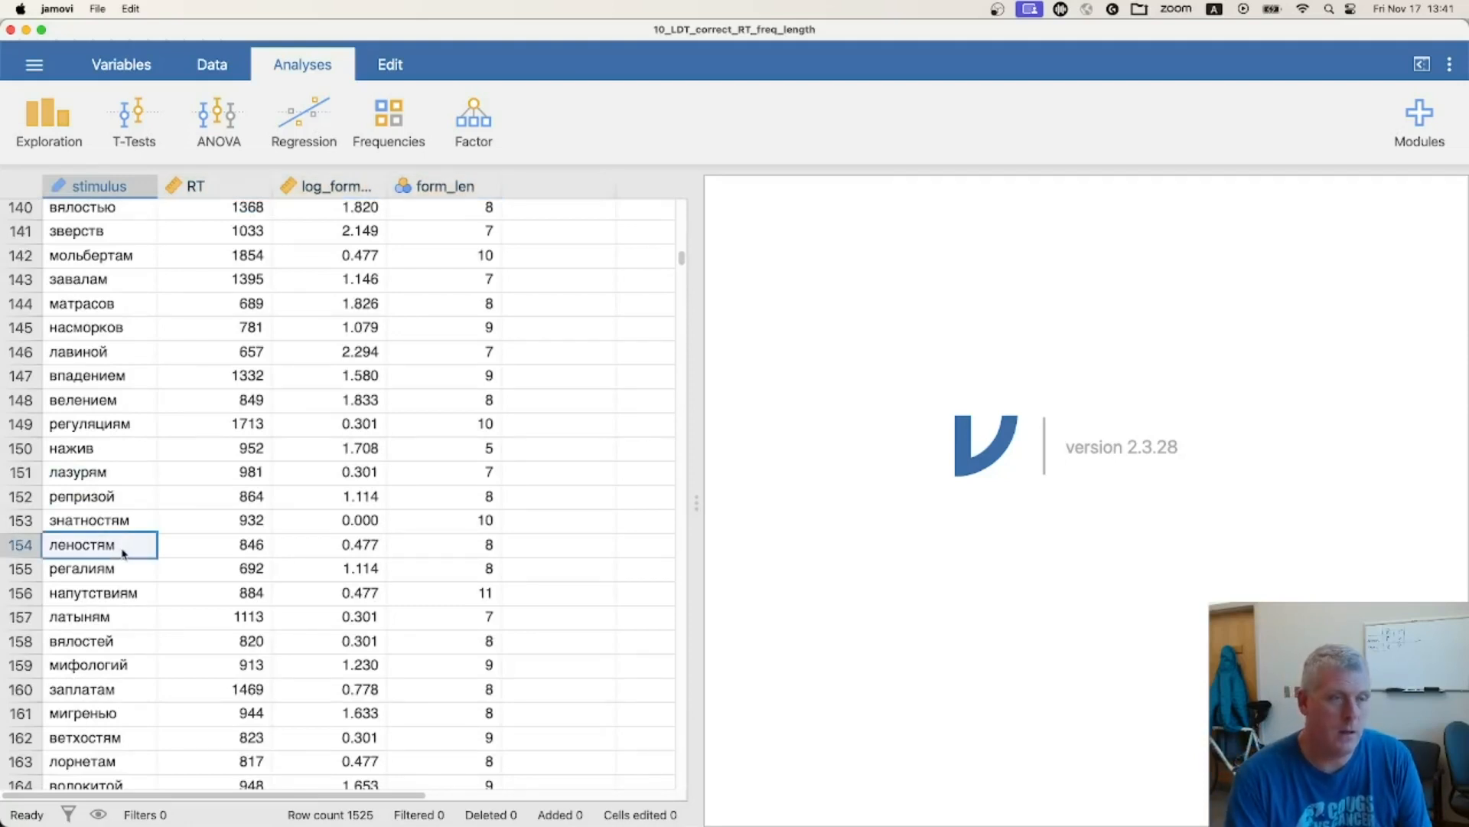
pyautogui.press('super+Down')
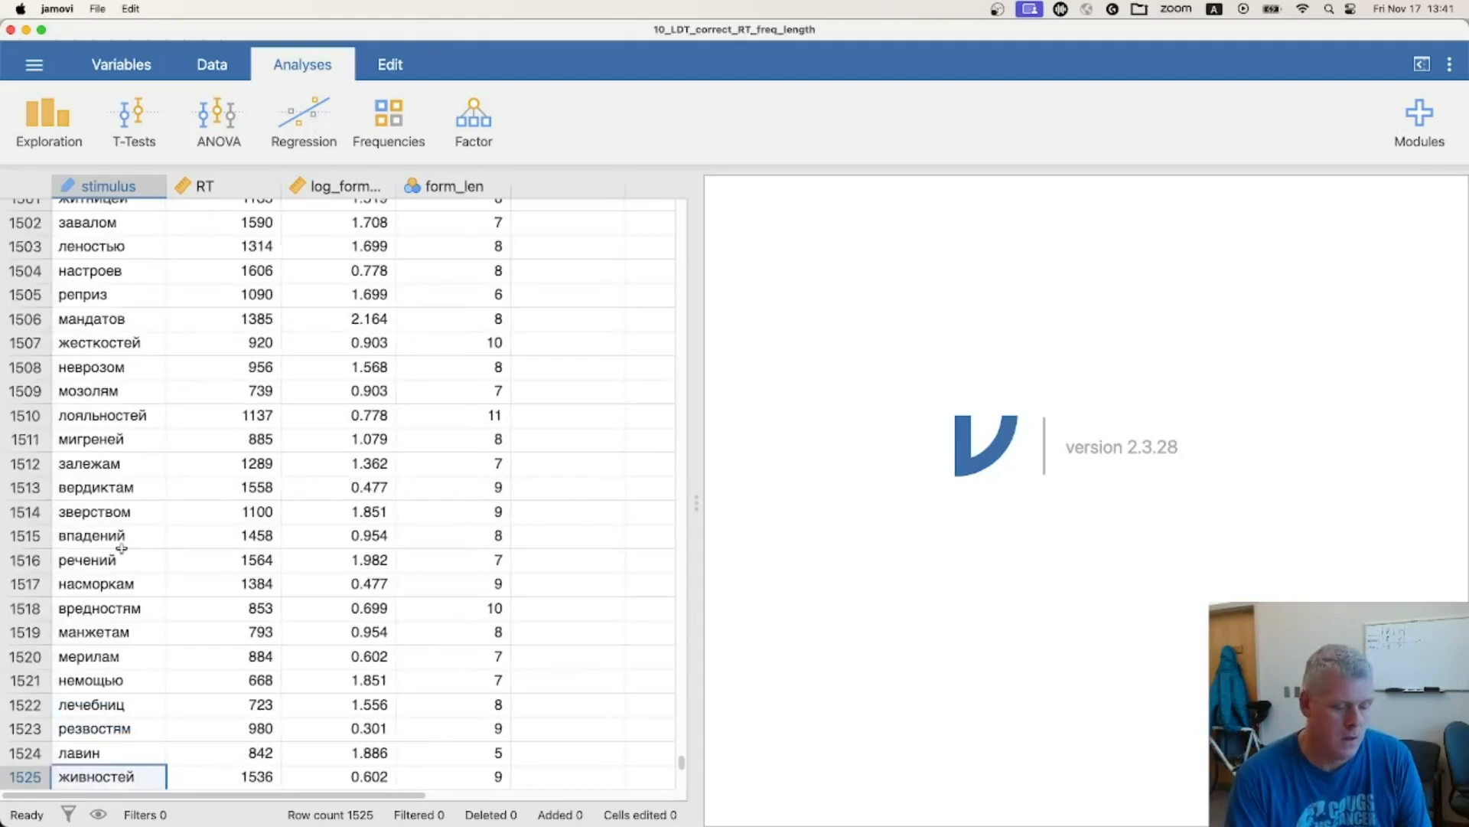
pyautogui.scroll(-1, 122, 548)
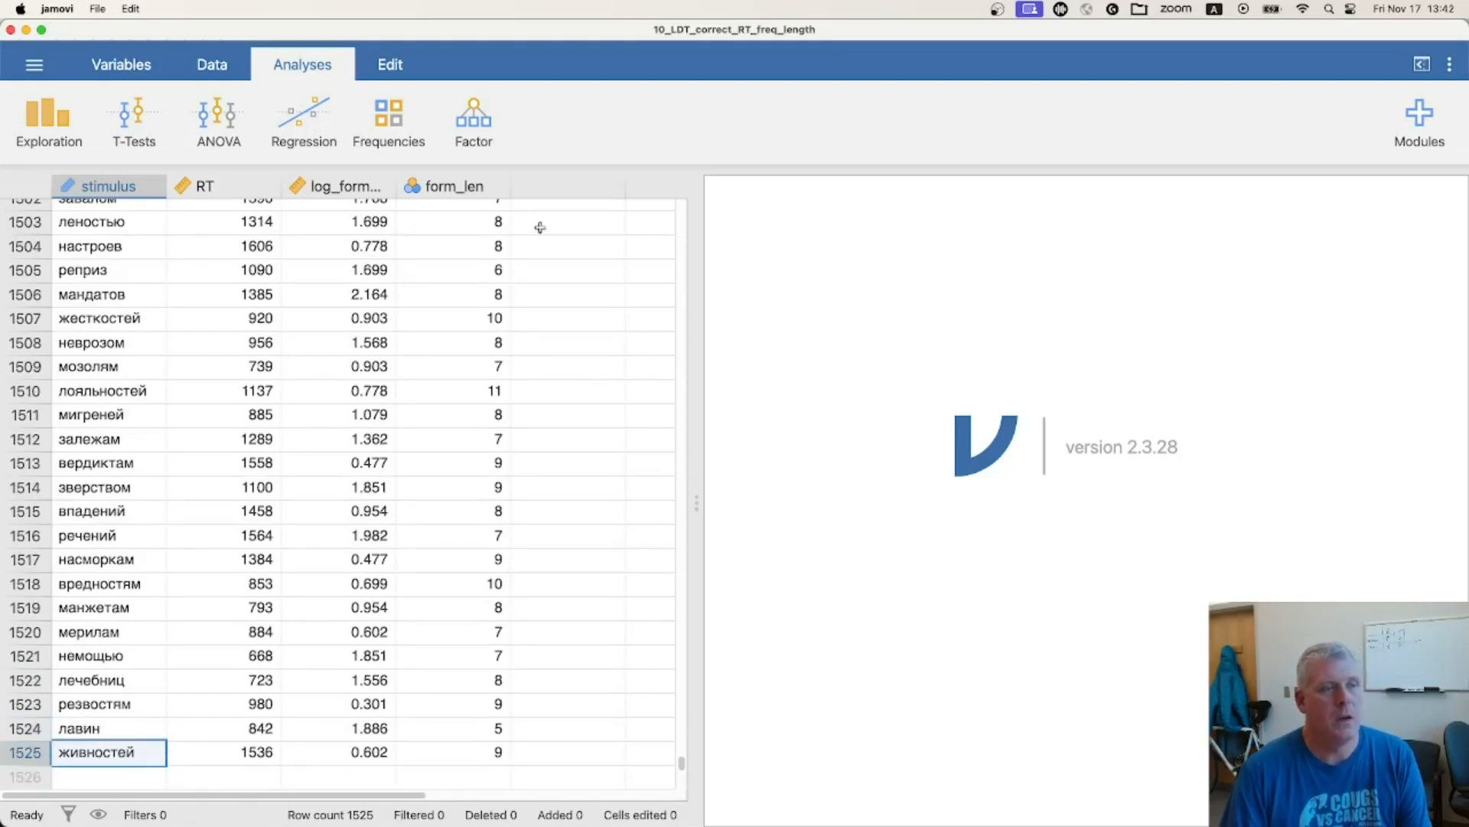
pyautogui.press('super+Up')
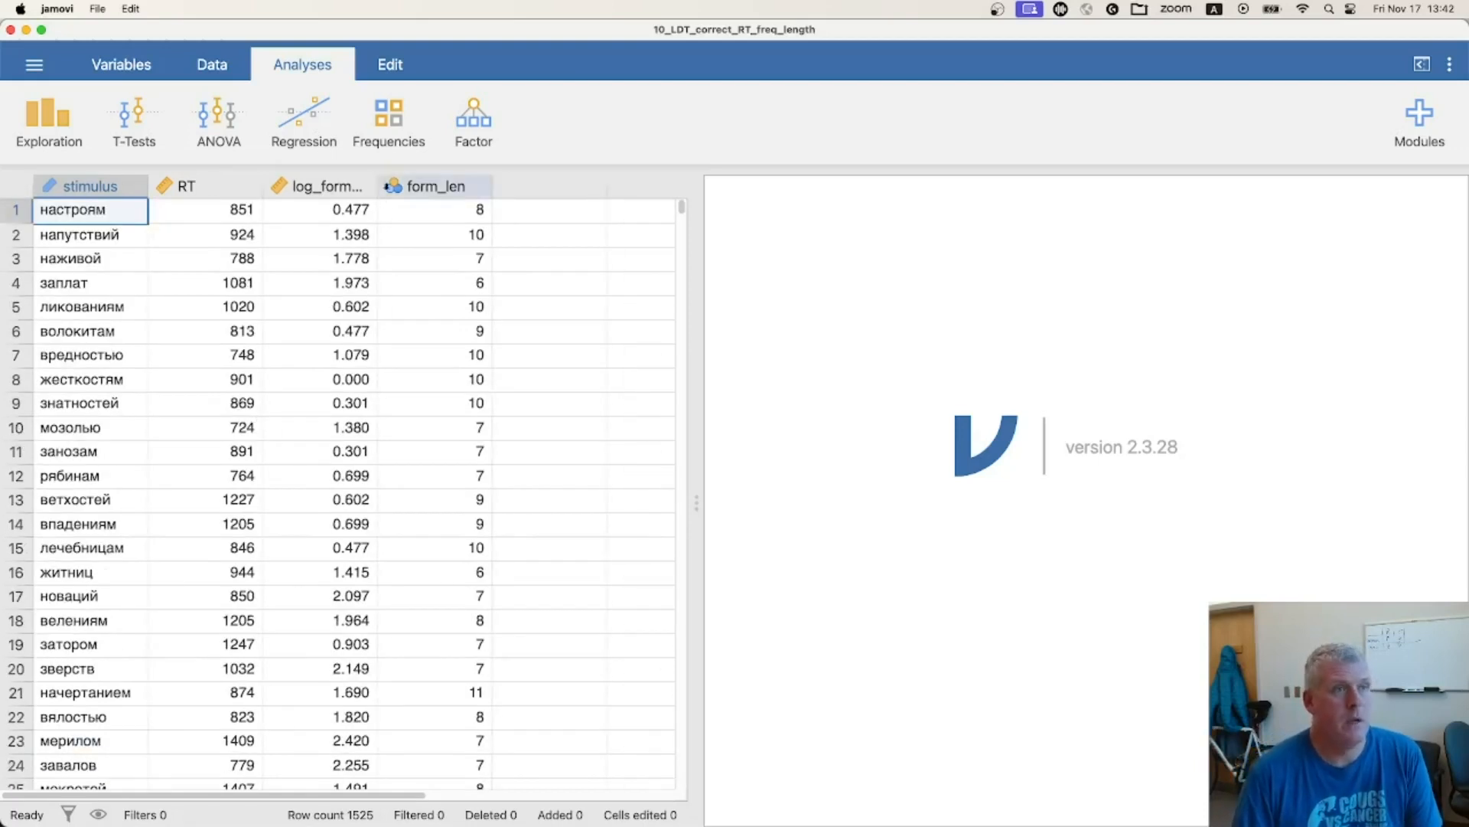
# Create a linear regression with RT as the dependent variable and log_form_freq as the covariate
pyautogui.click(311, 124)
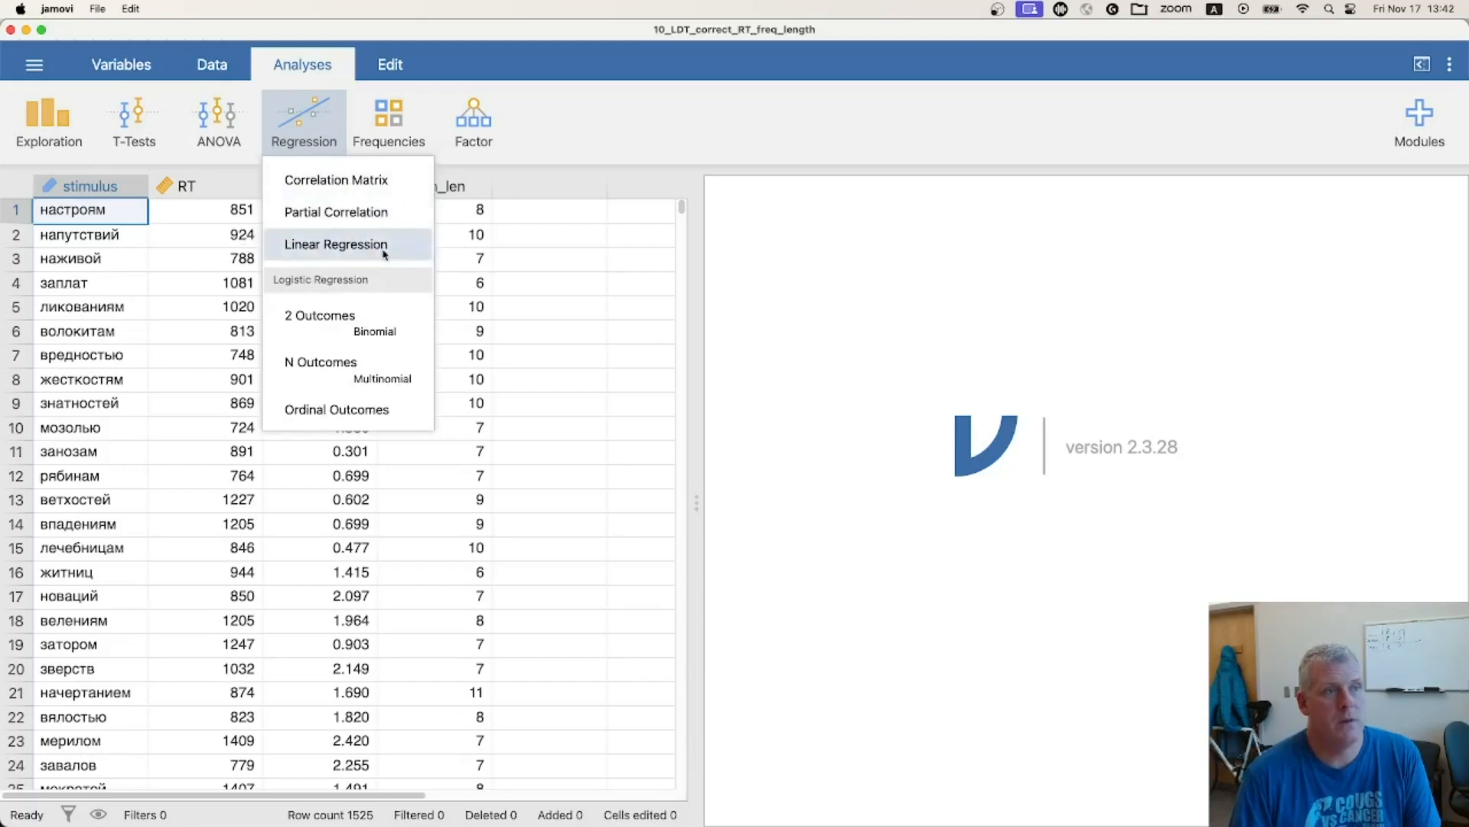
pyautogui.click(341, 253)
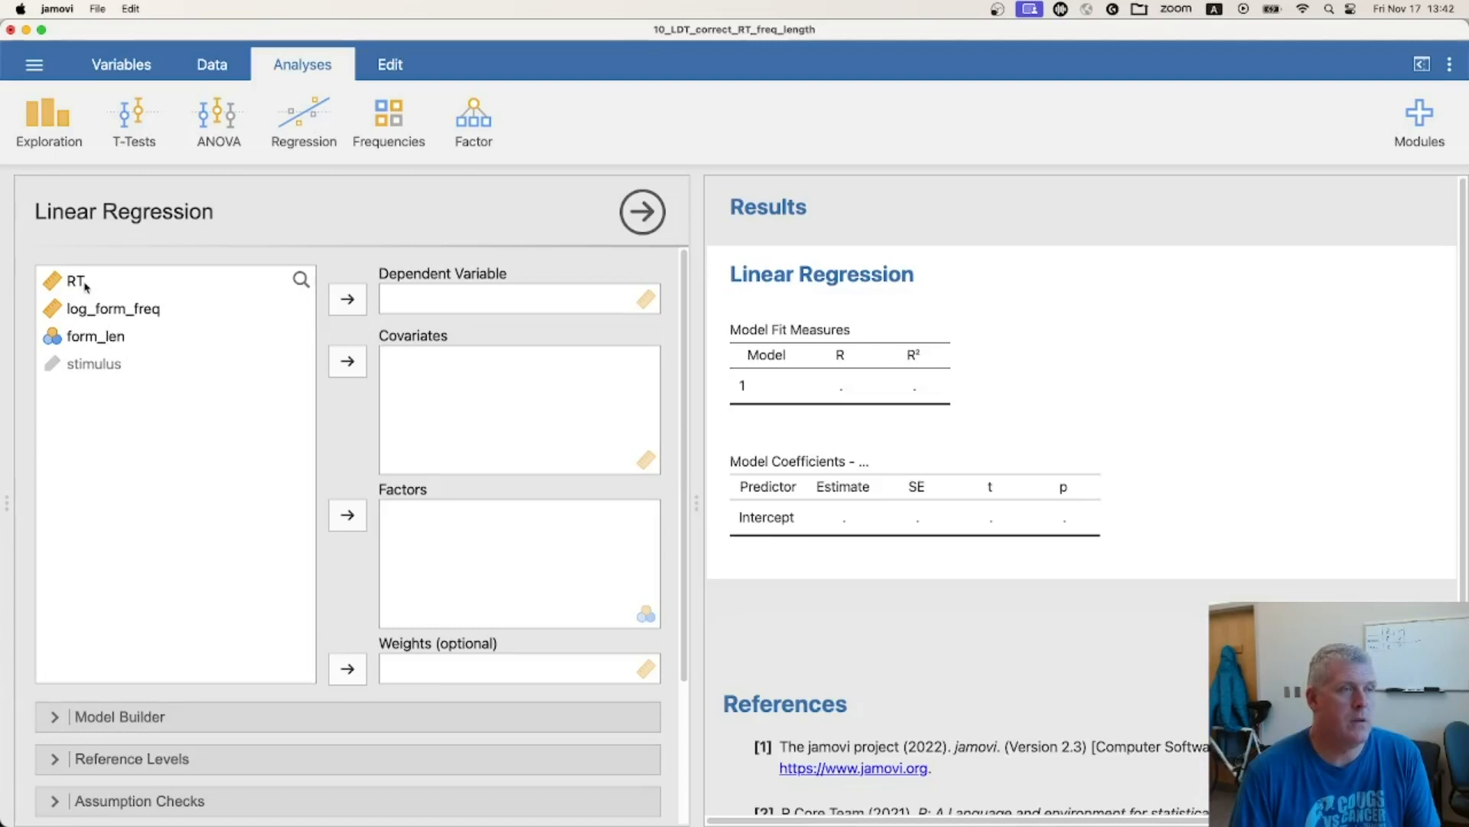
pyautogui.moveTo(85, 286); pyautogui.dragTo(468, 302)
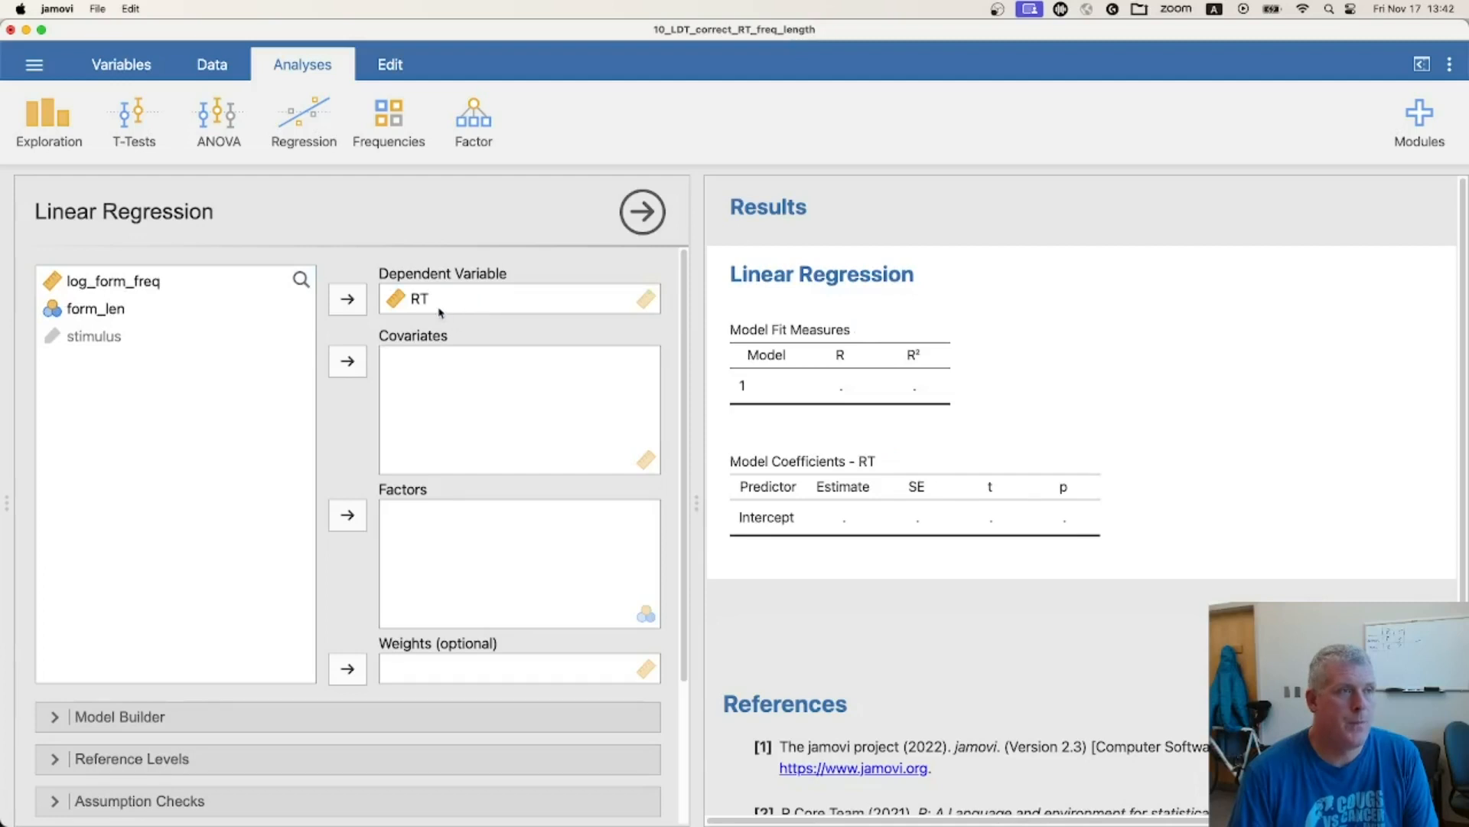
pyautogui.moveTo(101, 287); pyautogui.dragTo(429, 389)
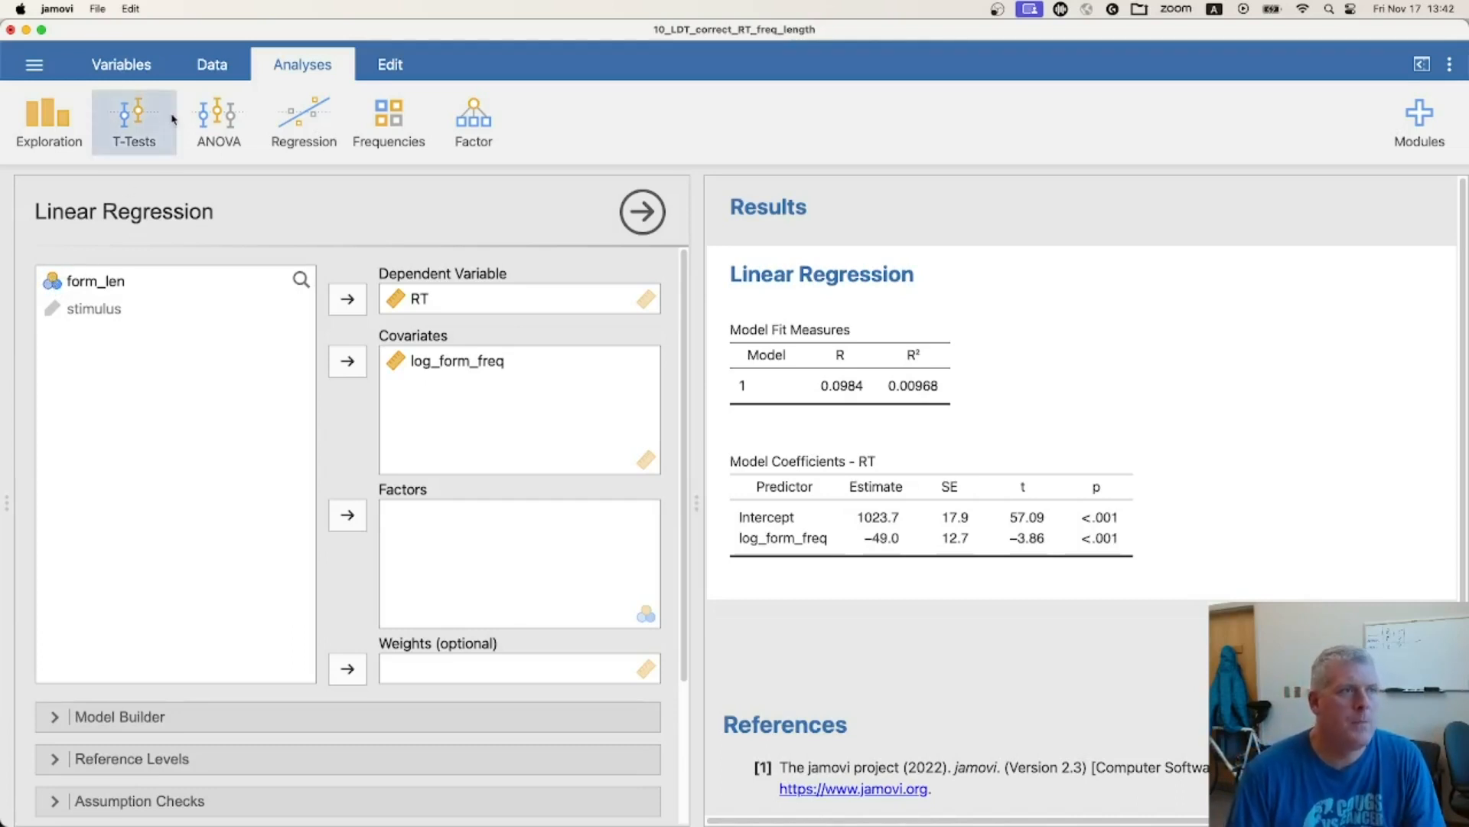
# Change the measure type of the form_len variable to Continuous and close the variable setup
pyautogui.click(213, 70)
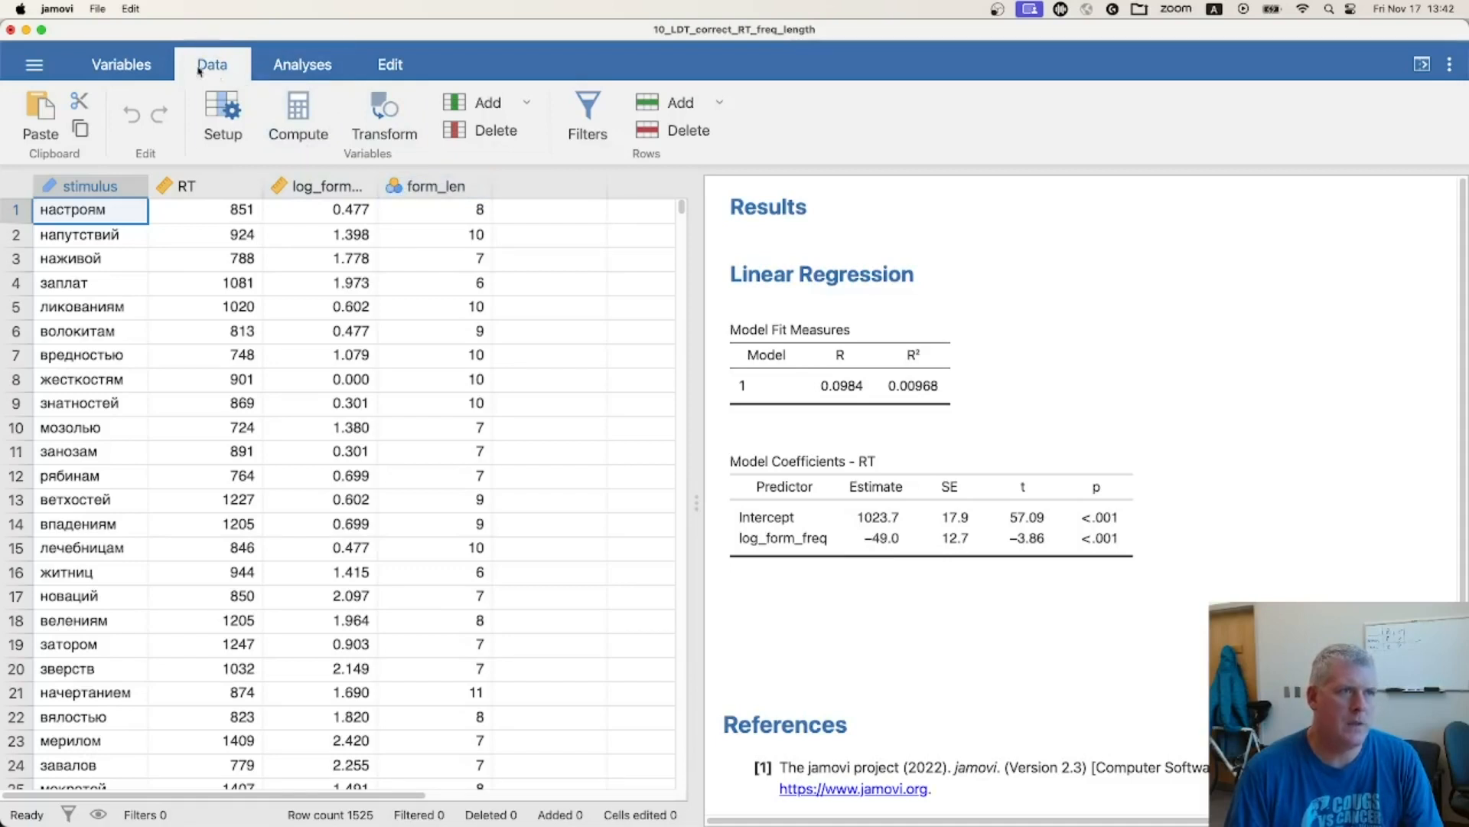
pyautogui.click(304, 70)
pyautogui.click(214, 67)
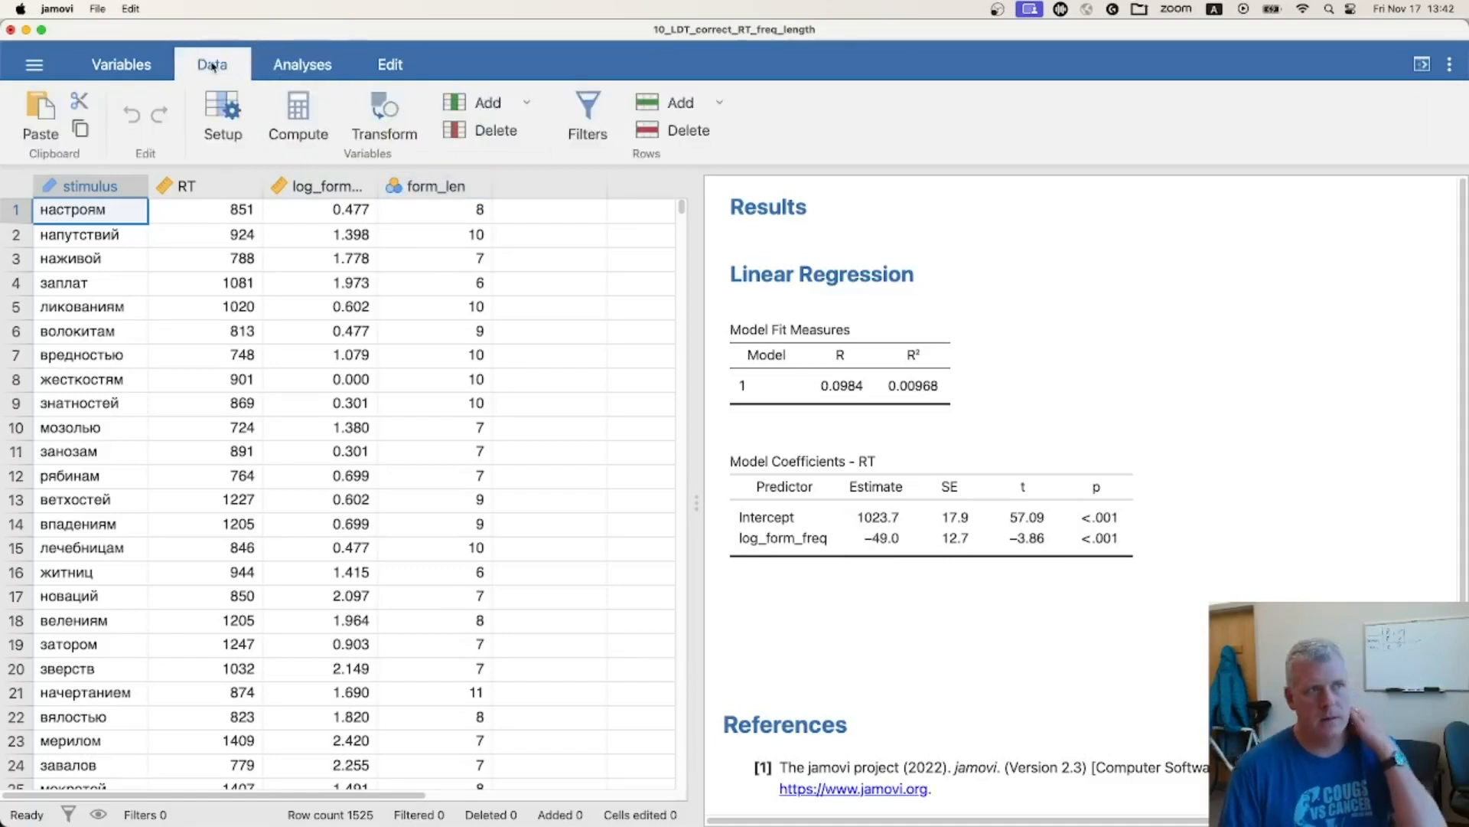
pyautogui.doubleClick(440, 186)
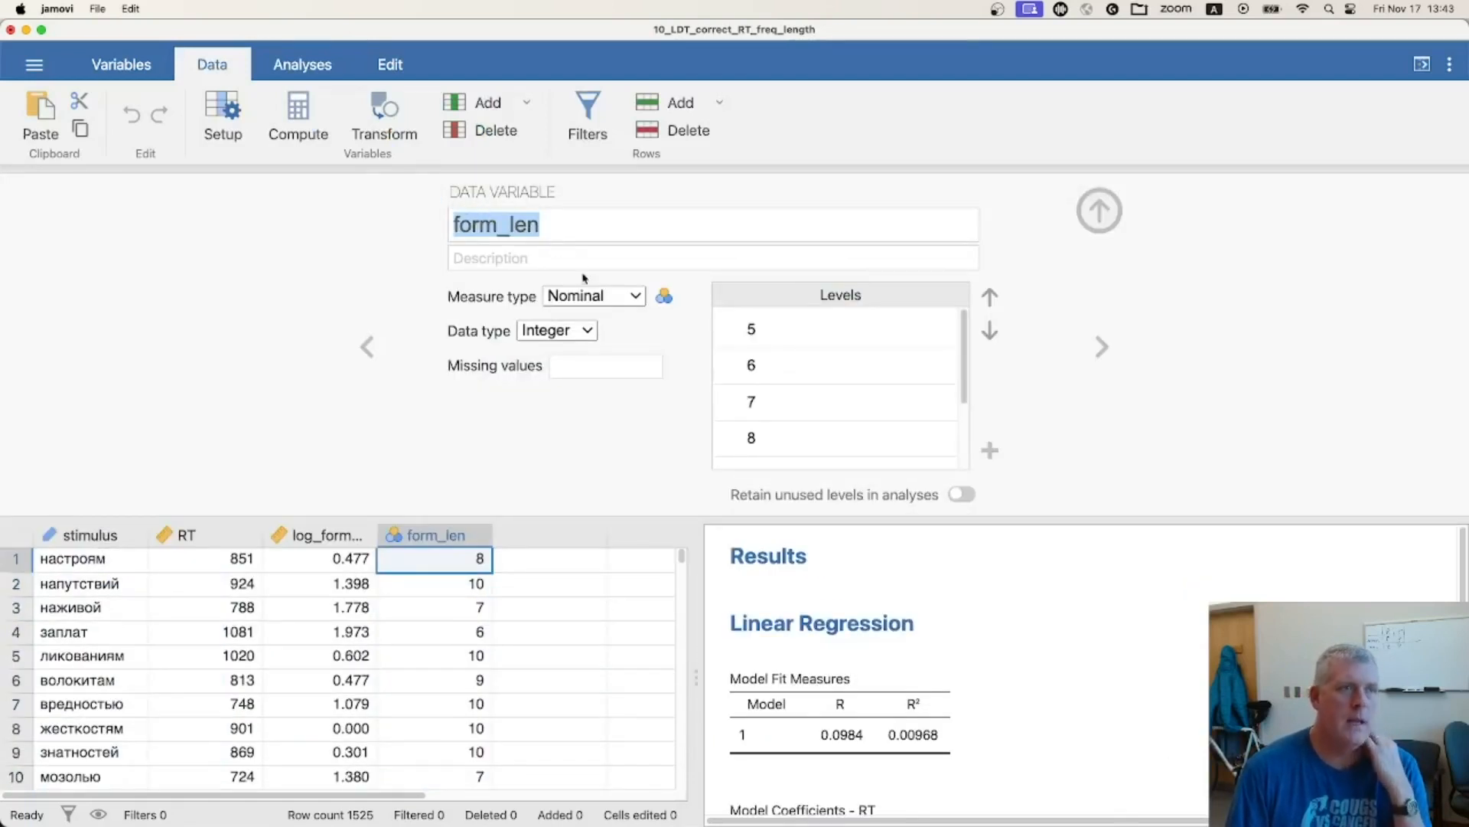
pyautogui.click(634, 298)
pyautogui.click(601, 380)
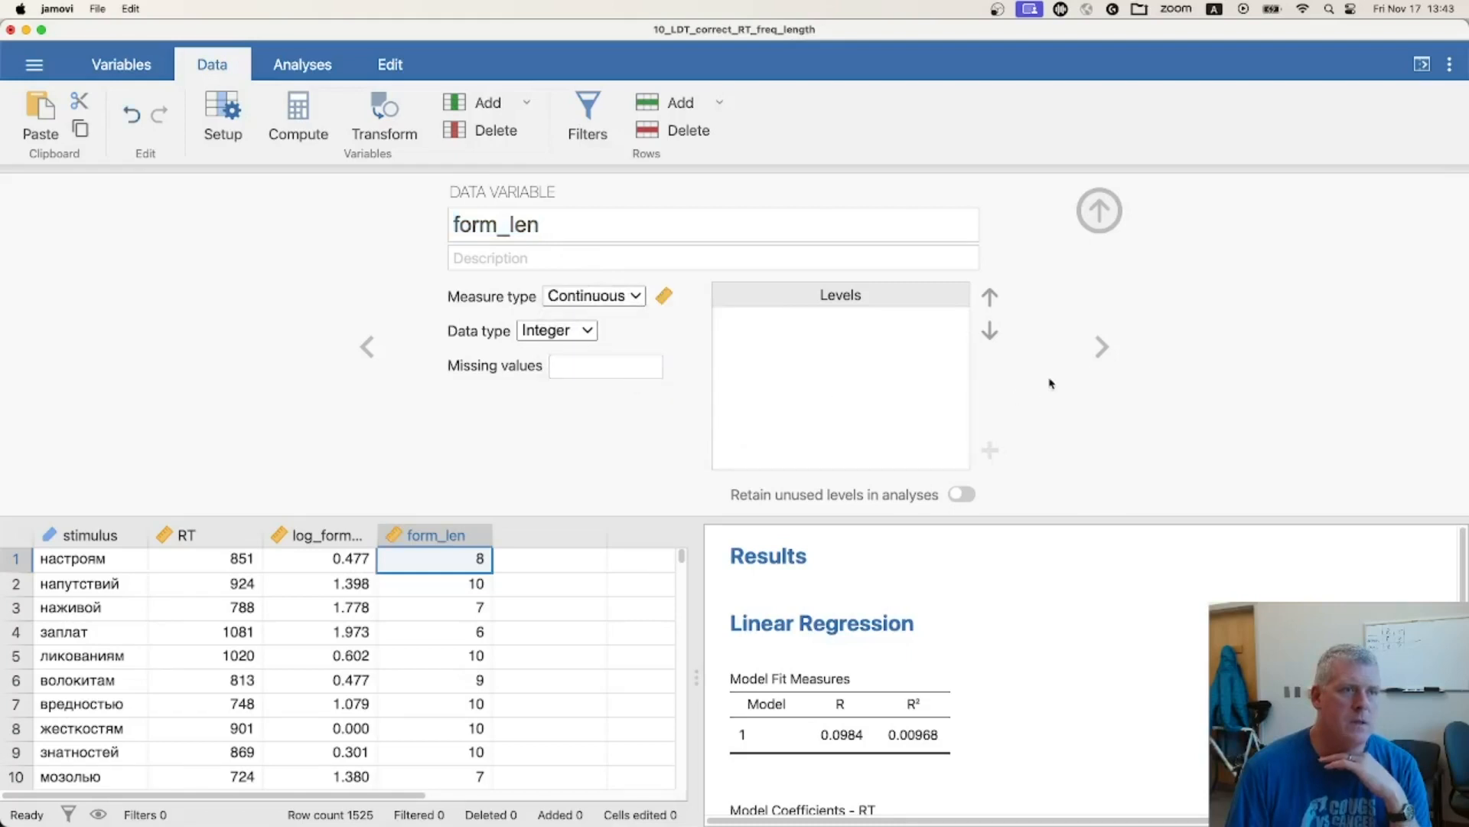
pyautogui.click(1112, 219)
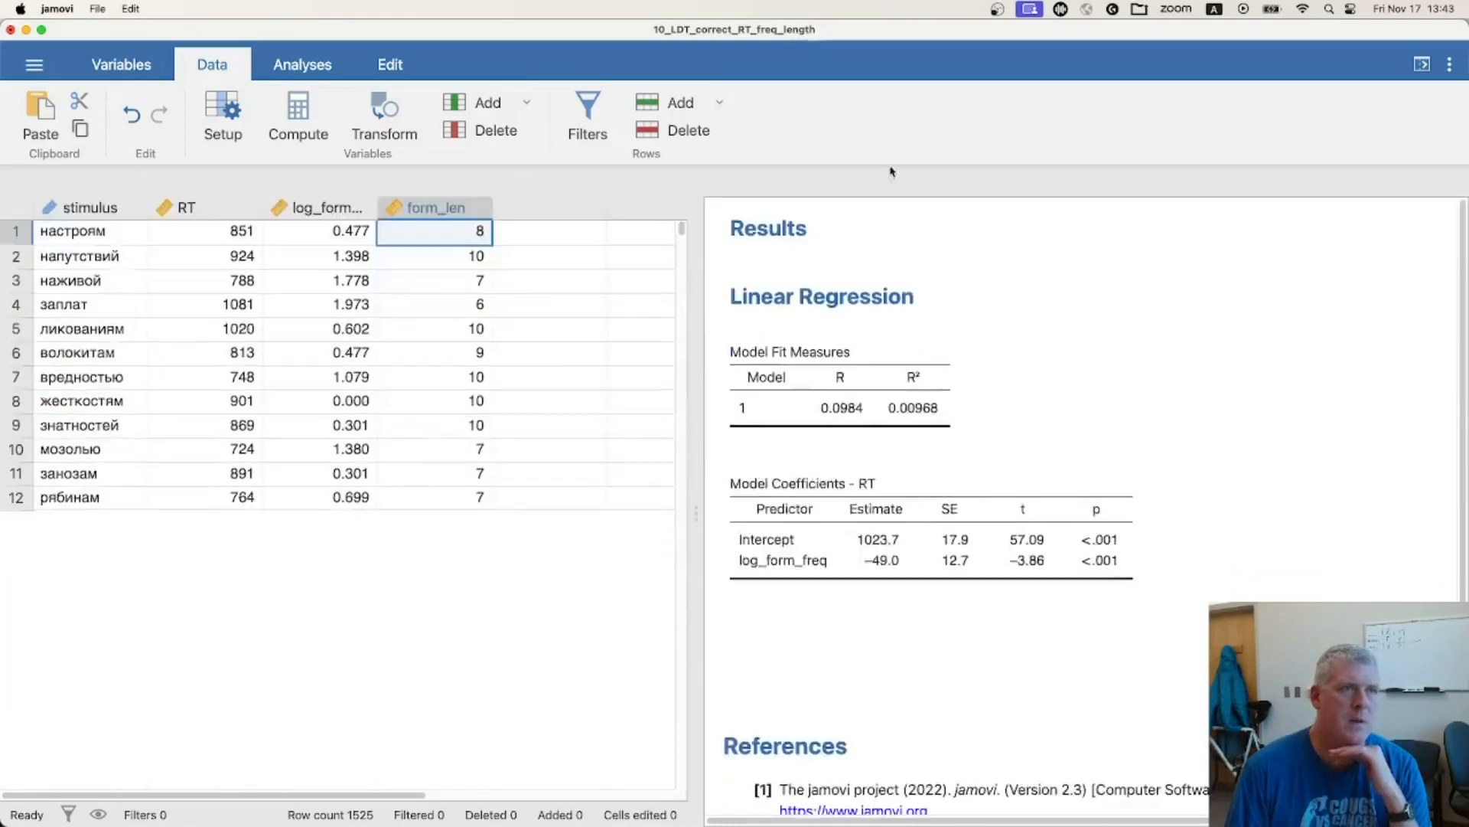
# Create a second linear regression with RT as the dependent variable and log_form_freq and form_len as covariates
pyautogui.click(302, 67)
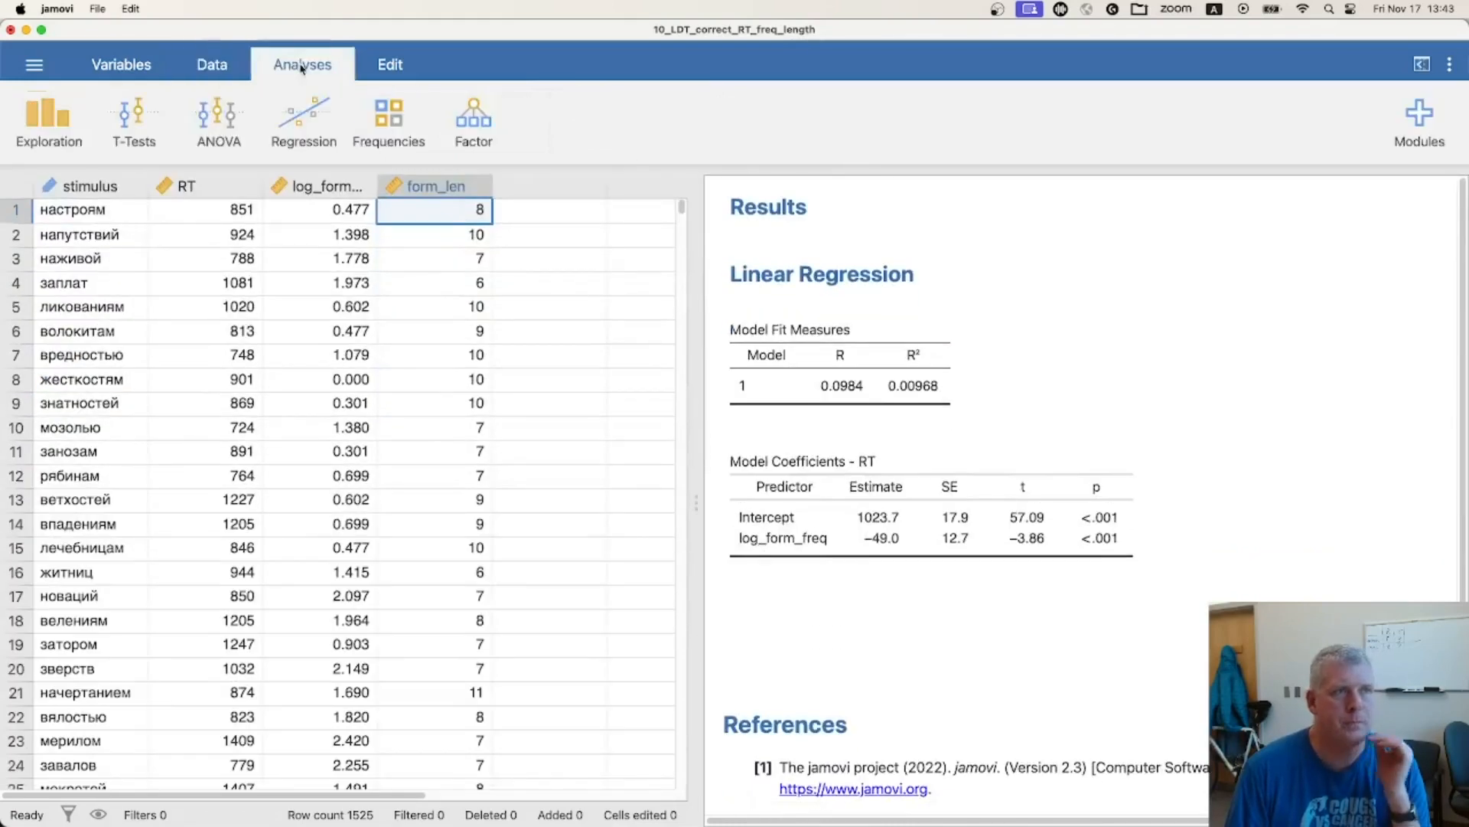
pyautogui.click(299, 127)
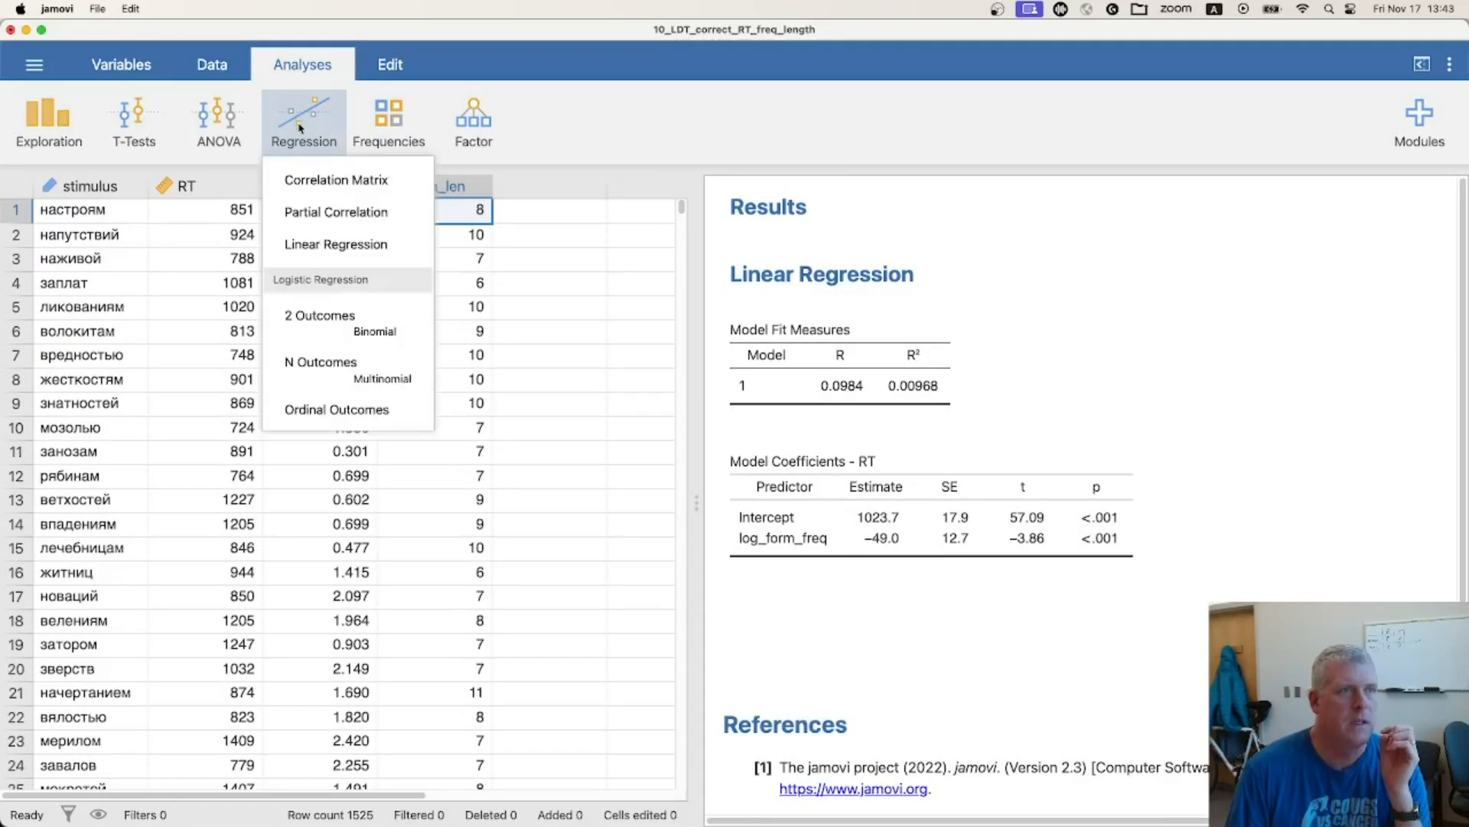
pyautogui.click(331, 249)
pyautogui.moveTo(73, 283); pyautogui.dragTo(395, 300)
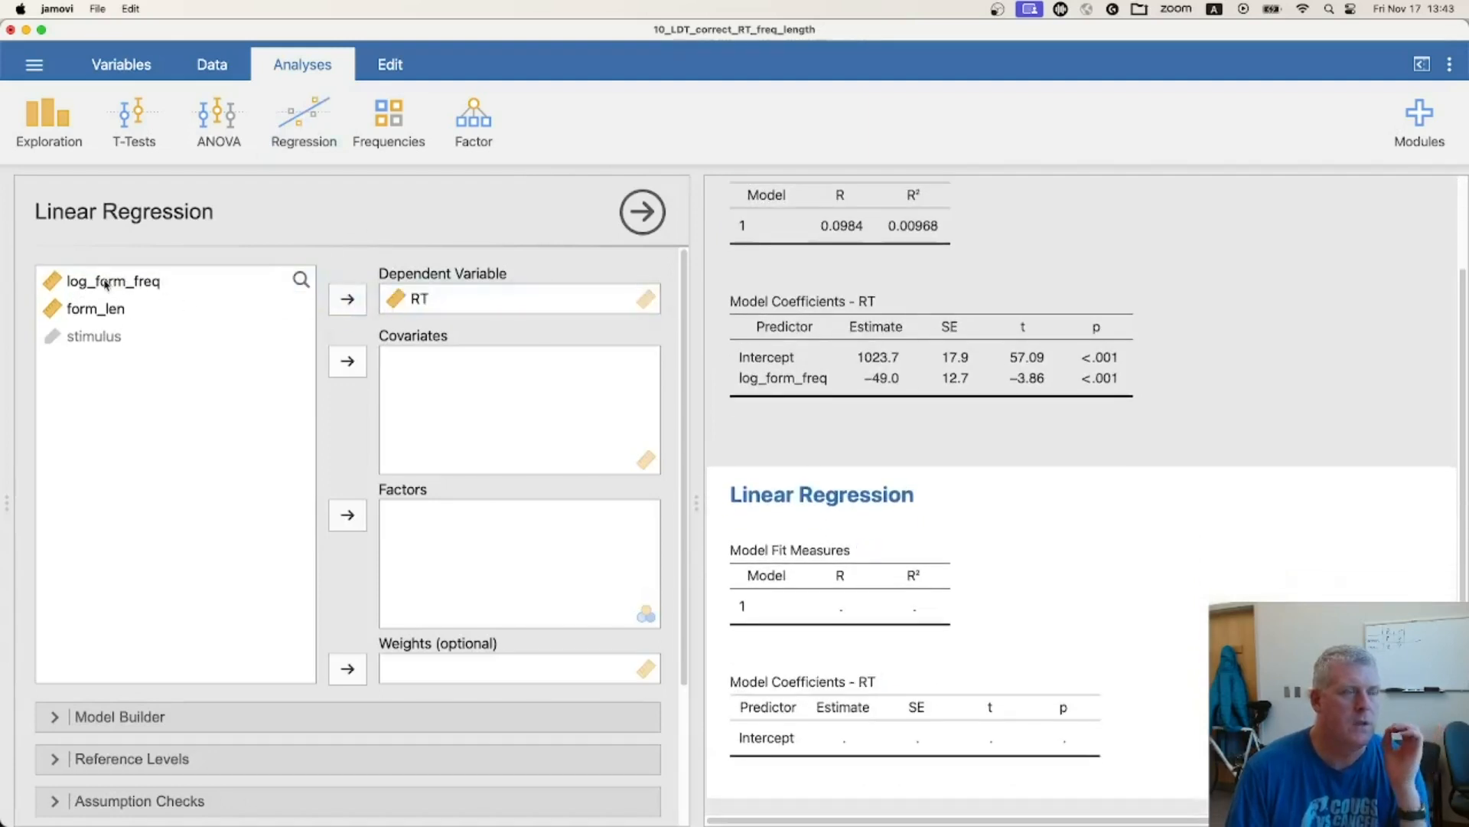
pyautogui.moveTo(105, 284); pyautogui.dragTo(446, 390)
pyautogui.moveTo(88, 285); pyautogui.dragTo(433, 411)
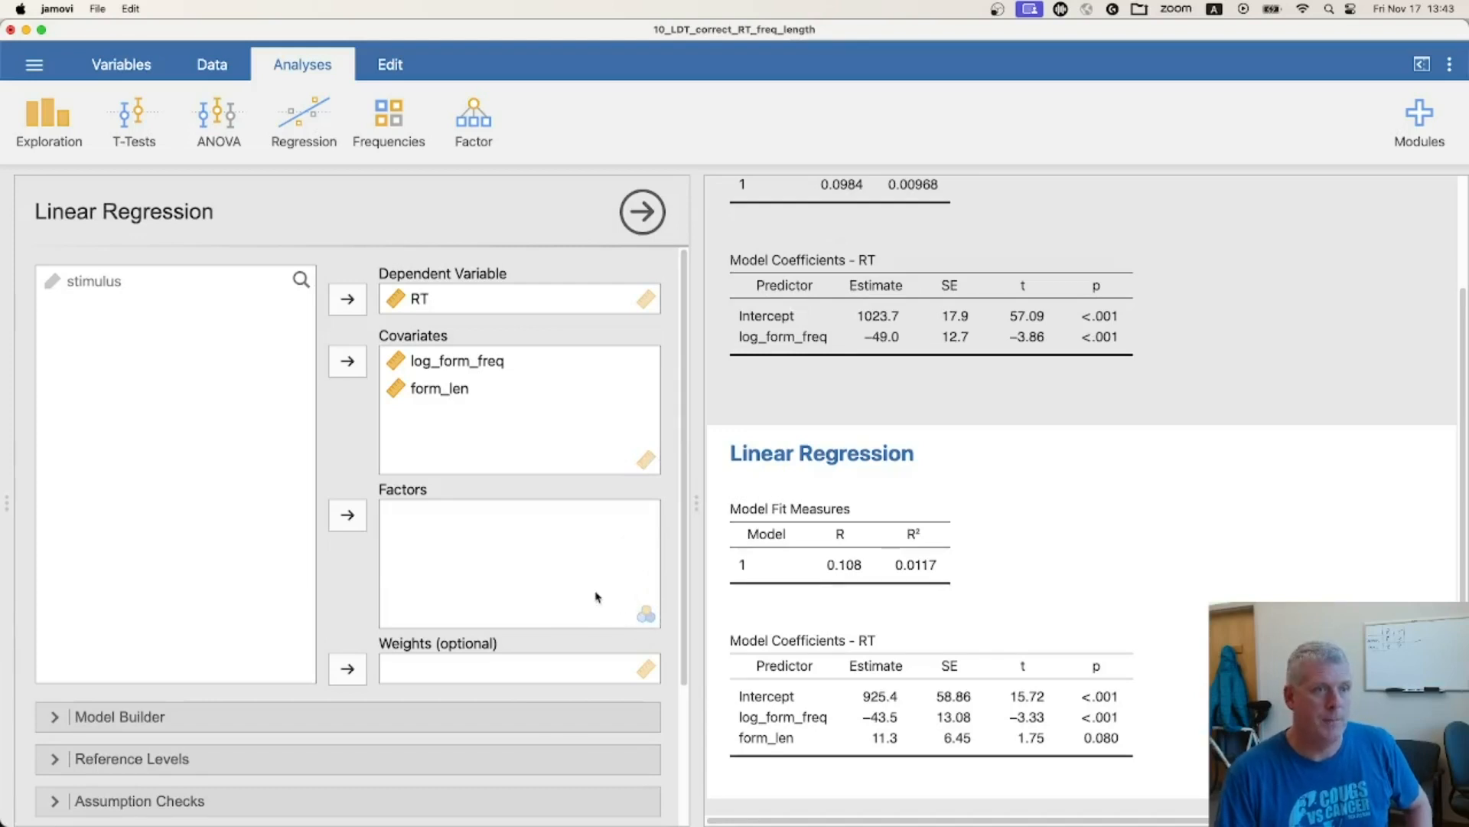
# Review the two-covariate regression's model fit and coefficient tables, and increase the interface zoom beyond 170% to enlarge them
pyautogui.scroll(-2, 1204, 518)
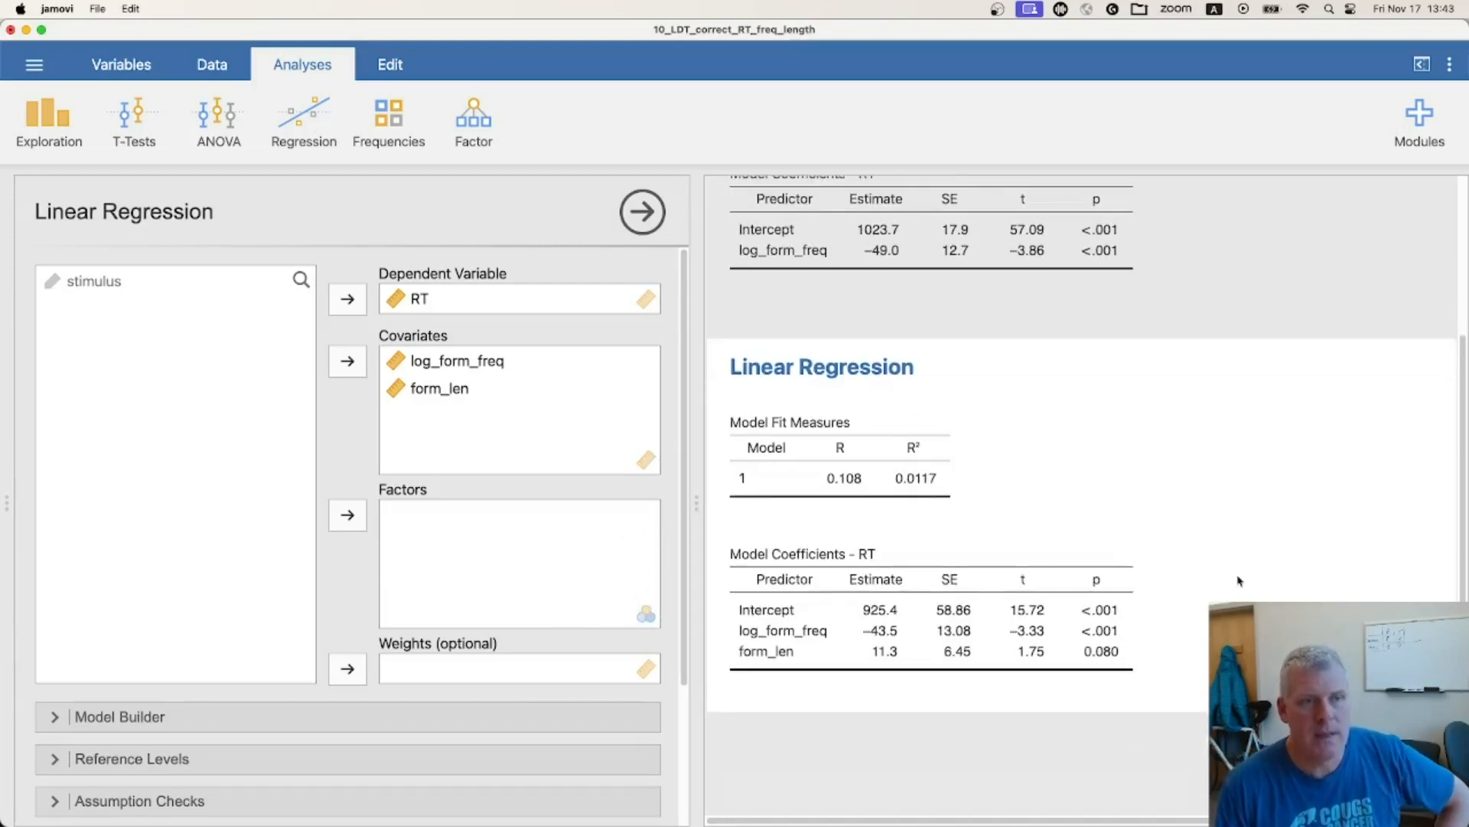
pyautogui.scroll(-3, 1239, 580)
pyautogui.scroll(-1, 1237, 559)
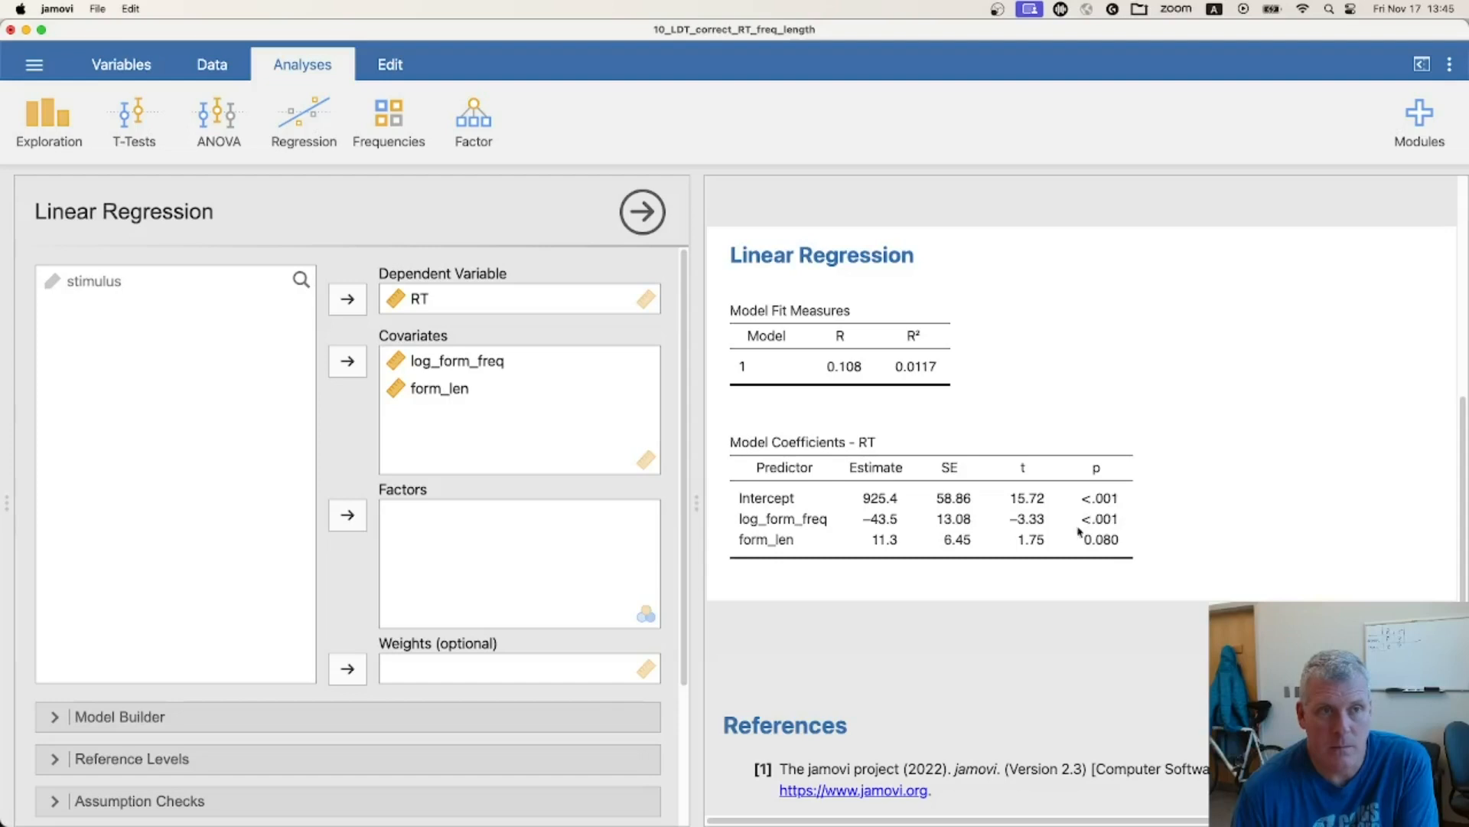
pyautogui.press('Tab')
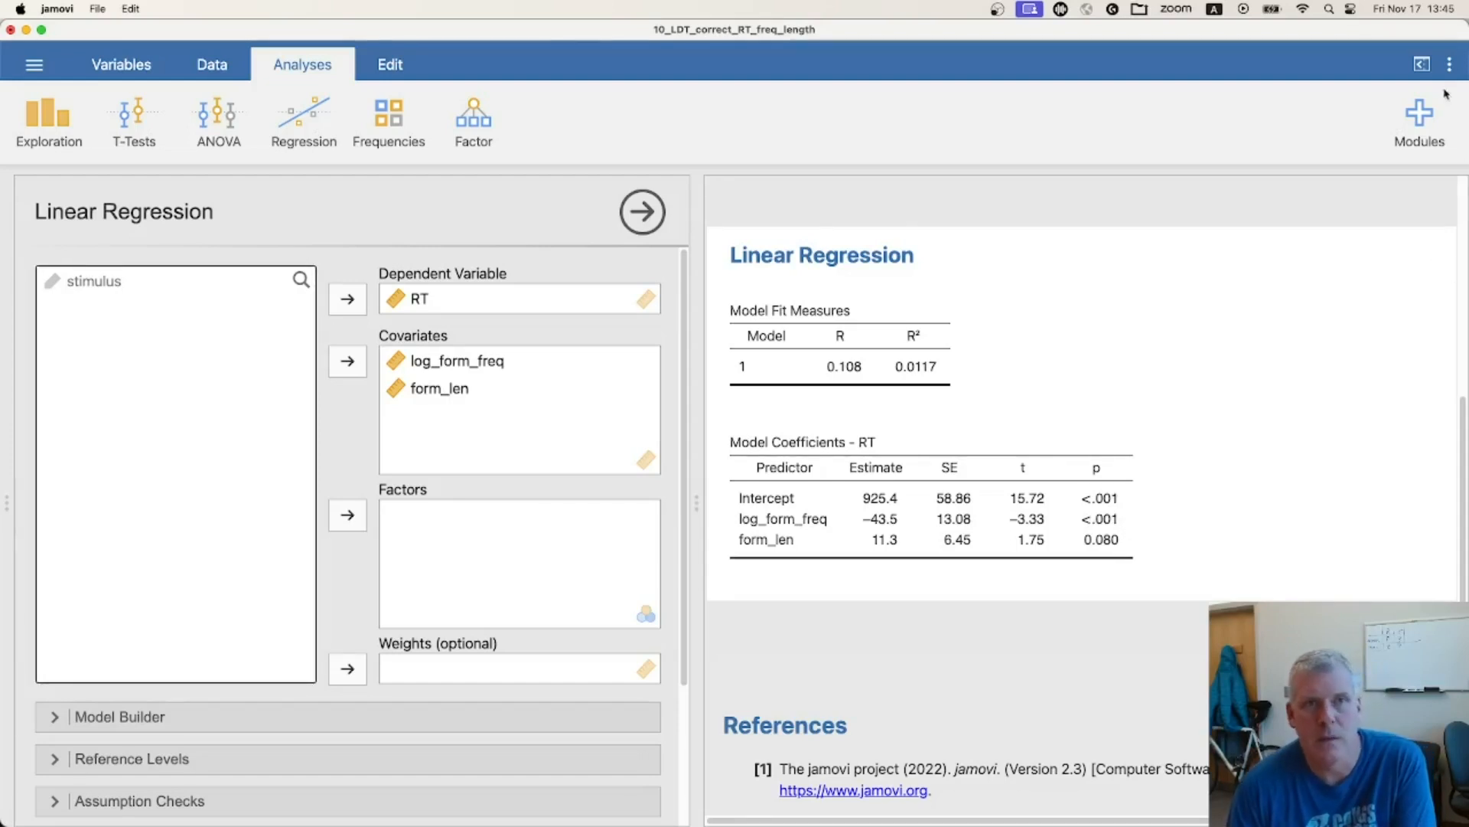
pyautogui.click(1449, 64)
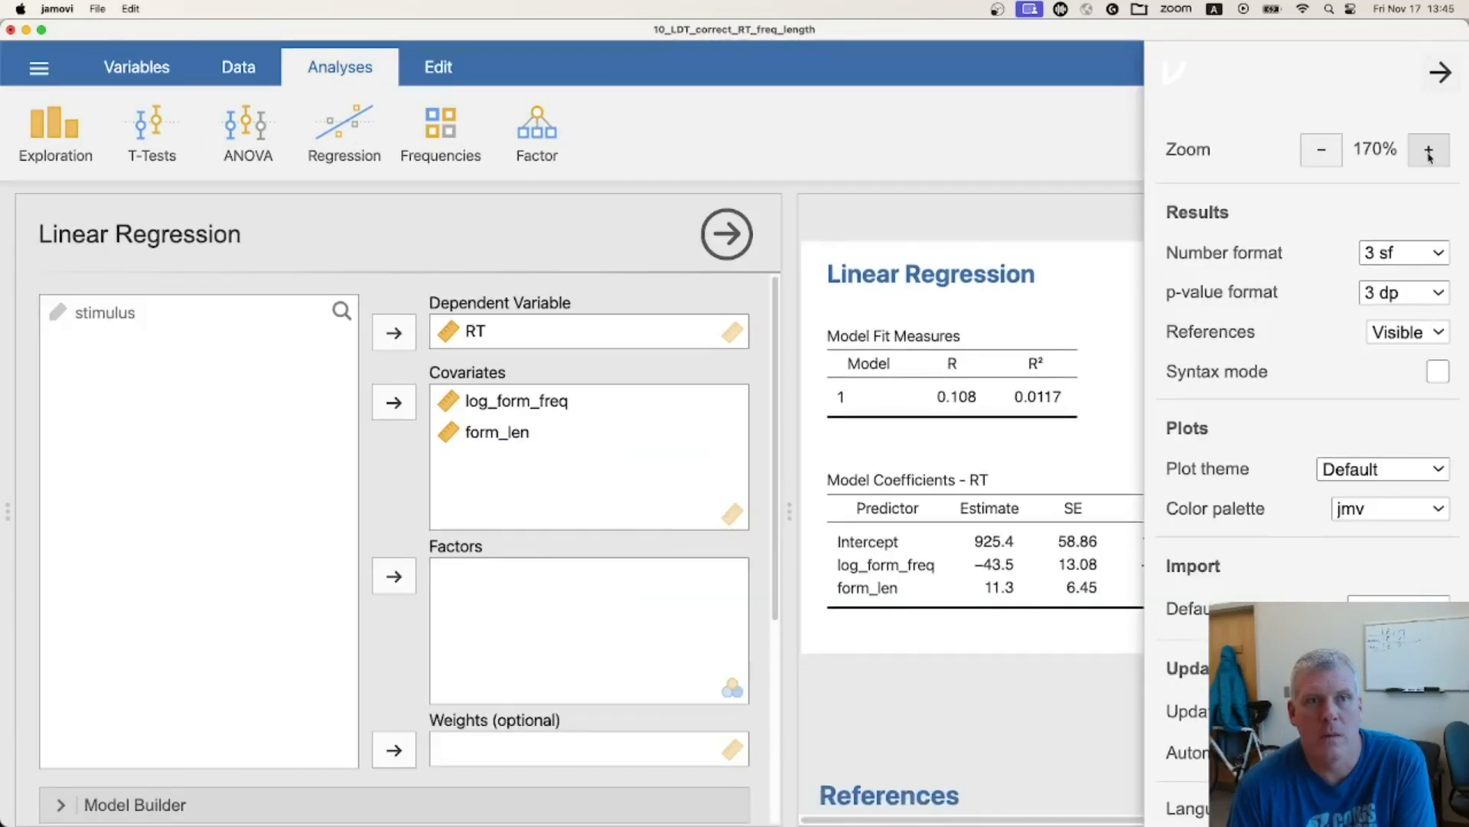
pyautogui.click(1429, 153)
pyautogui.click(1435, 83)
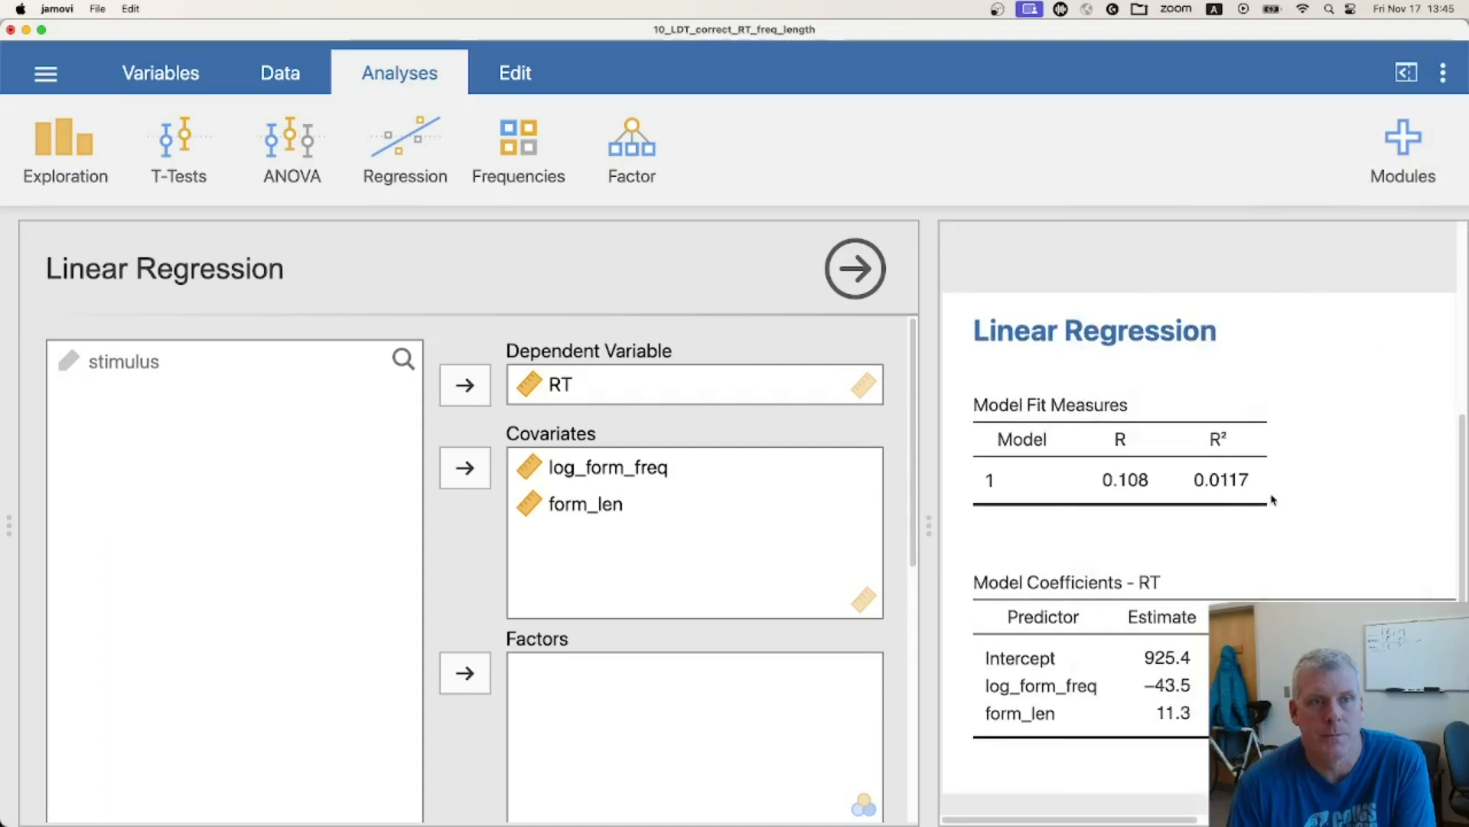
# Reduce the interface zoom to 170% and bring the full model fit and coefficient tables into view
pyautogui.moveTo(1057, 820); pyautogui.dragTo(1131, 820)
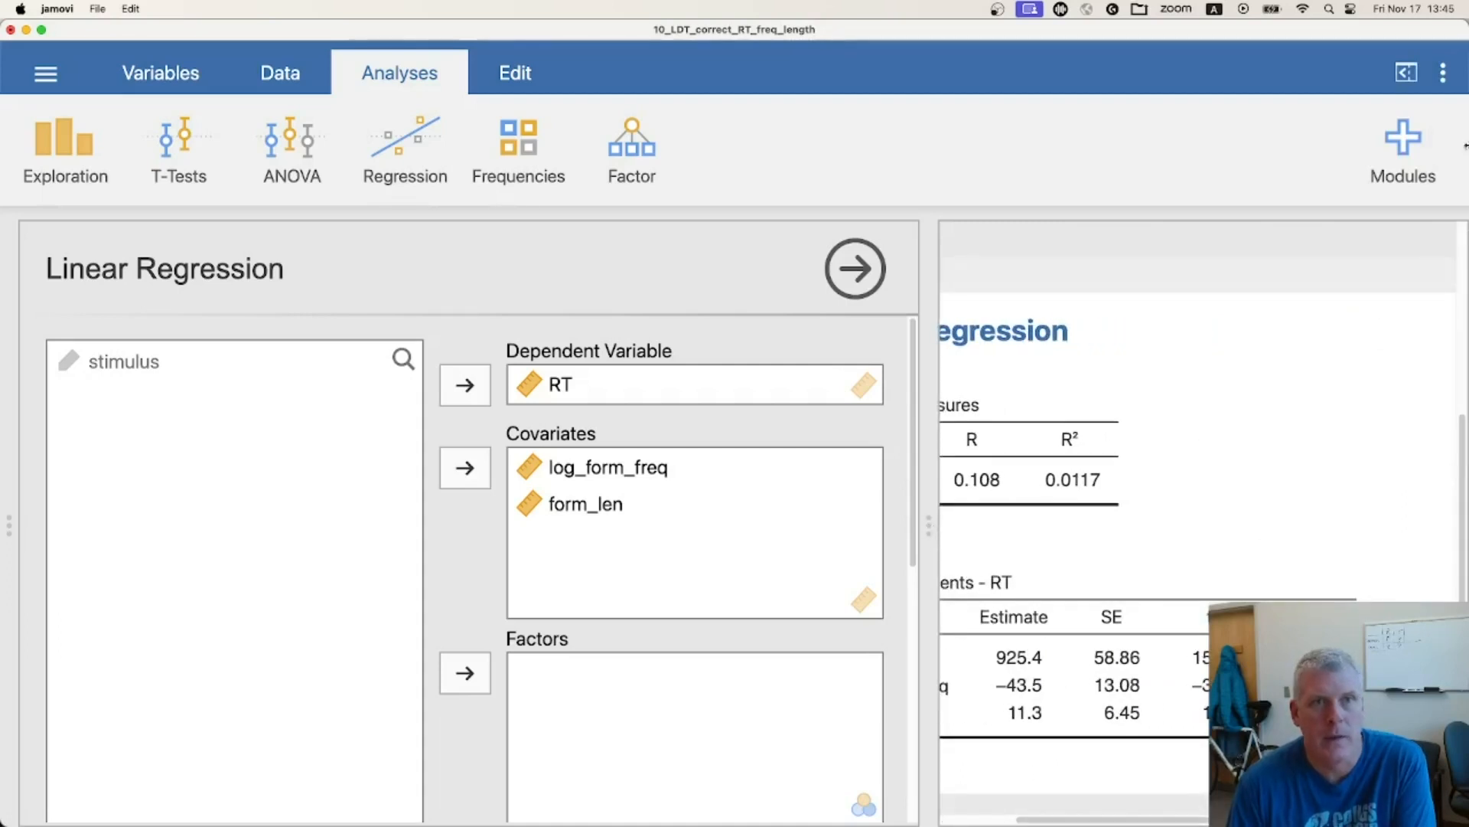
pyautogui.click(1443, 74)
pyautogui.click(1299, 158)
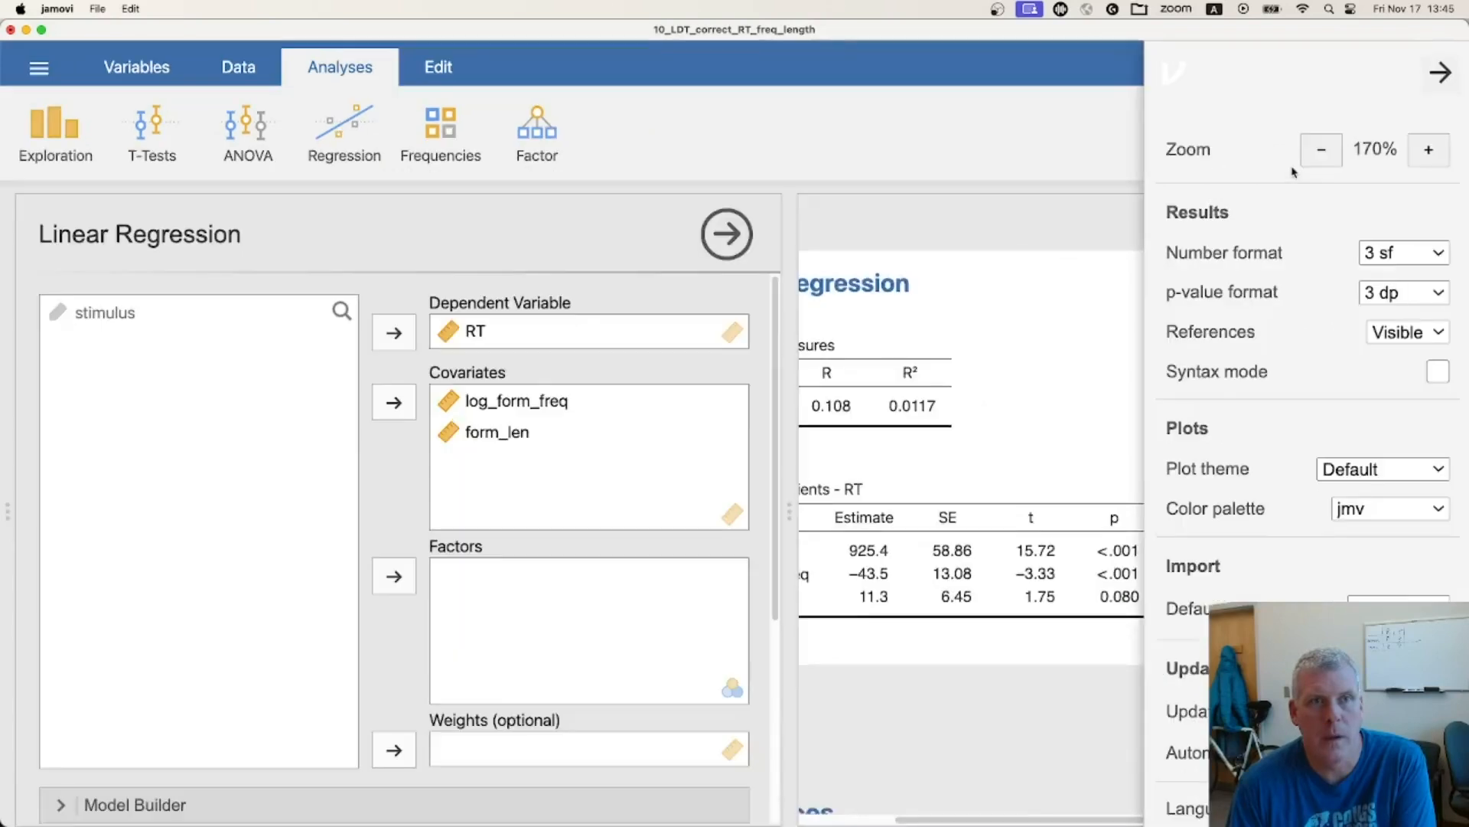
pyautogui.click(1439, 65)
pyautogui.moveTo(1171, 820); pyautogui.dragTo(1078, 819)
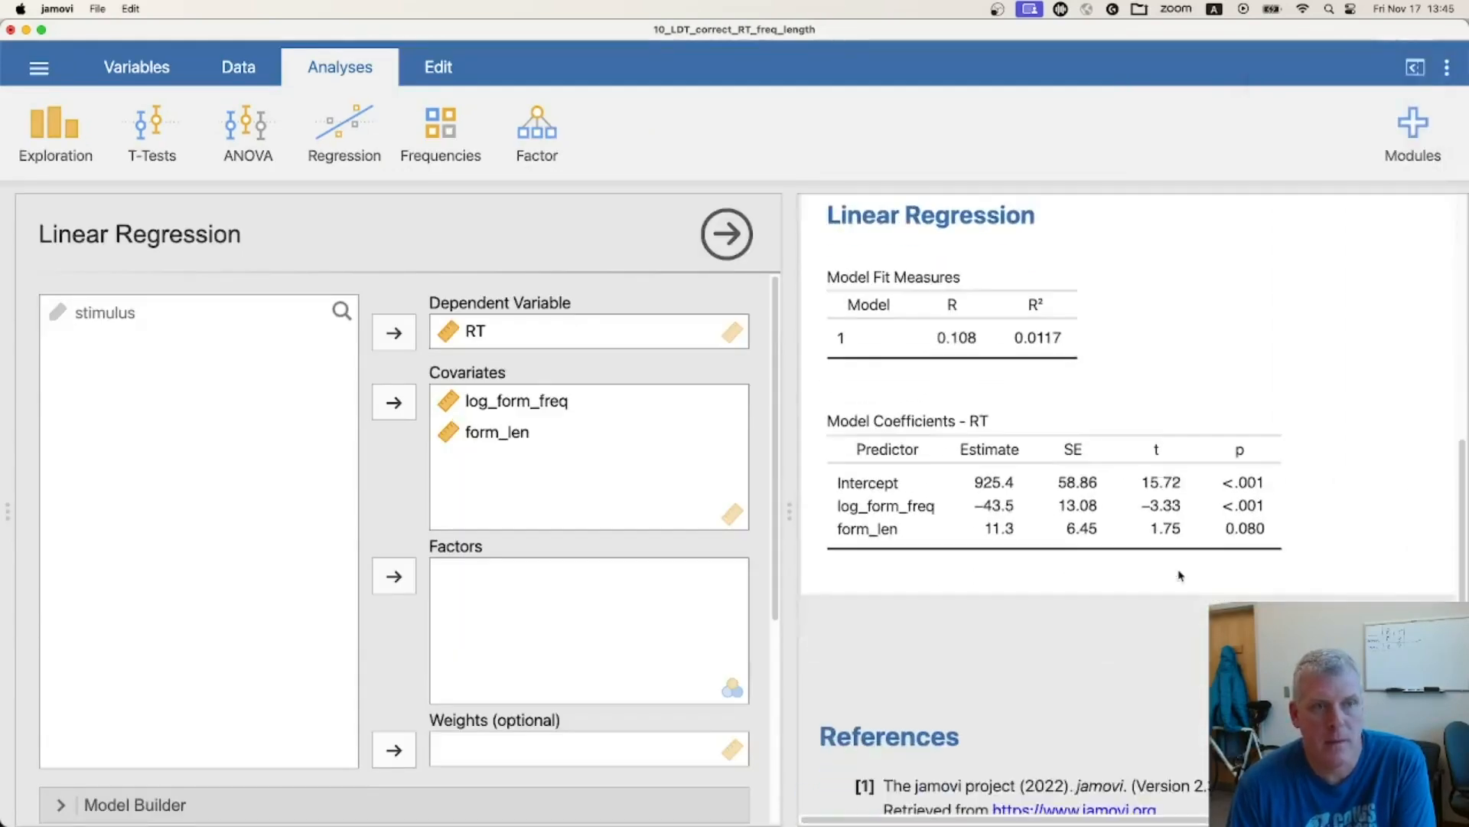
pyautogui.scroll(-3, 1179, 578)
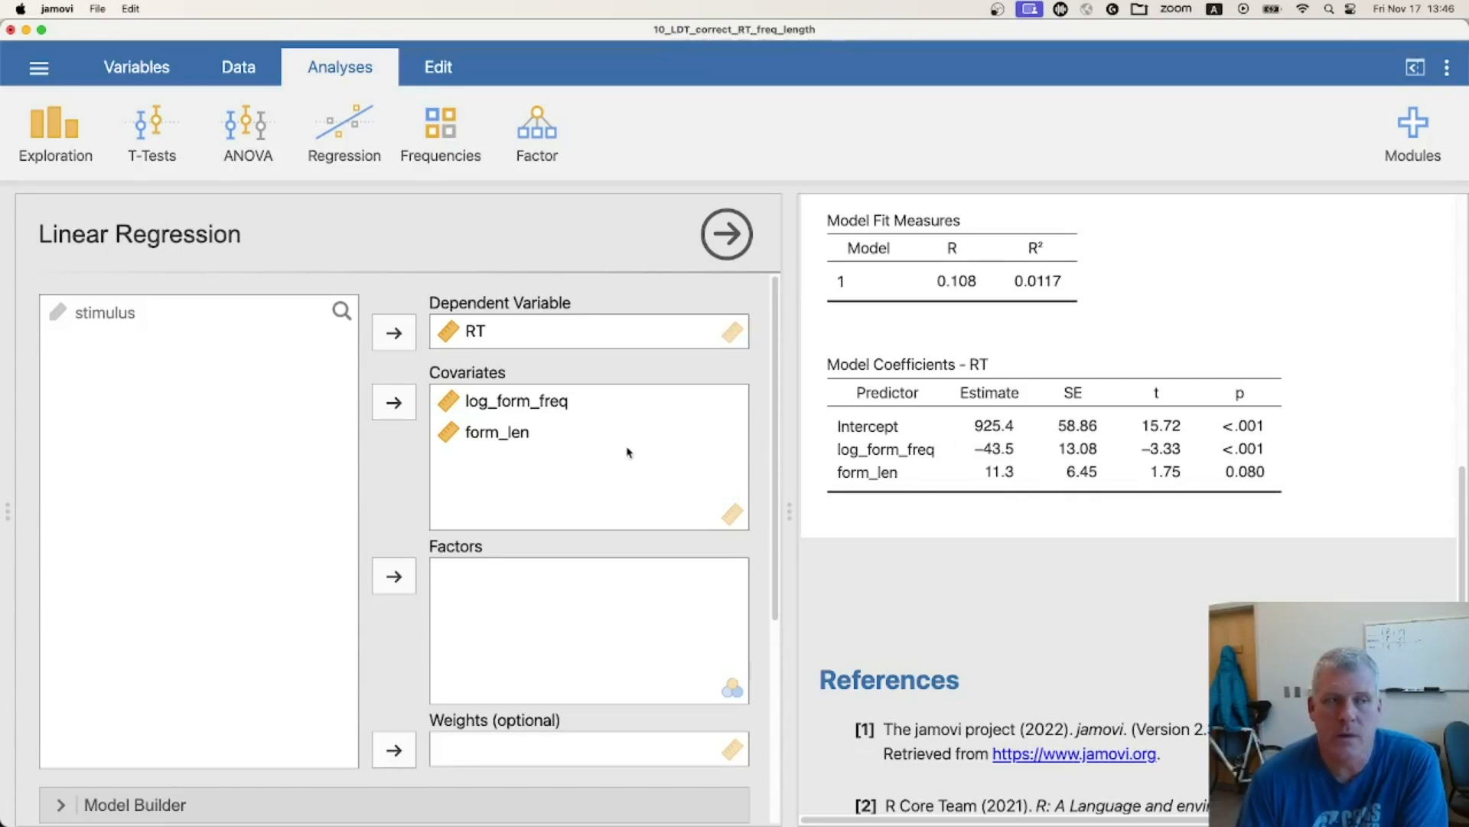
# Add the interaction between log_form_freq and form_len to Block 1 of the linear regression's model builder
pyautogui.scroll(-1, 628, 452)
pyautogui.scroll(-5, 628, 452)
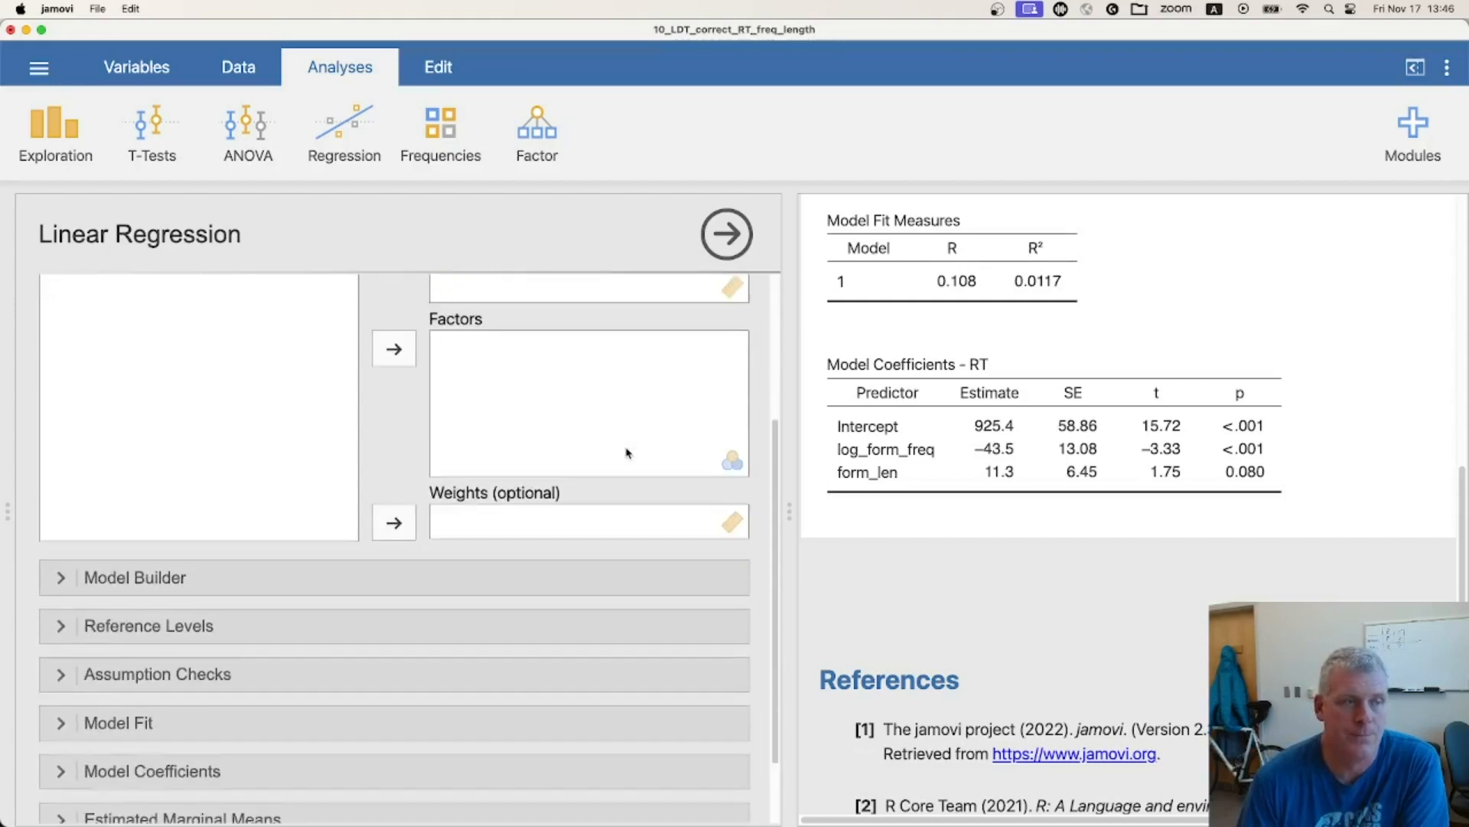
pyautogui.scroll(-1, 627, 453)
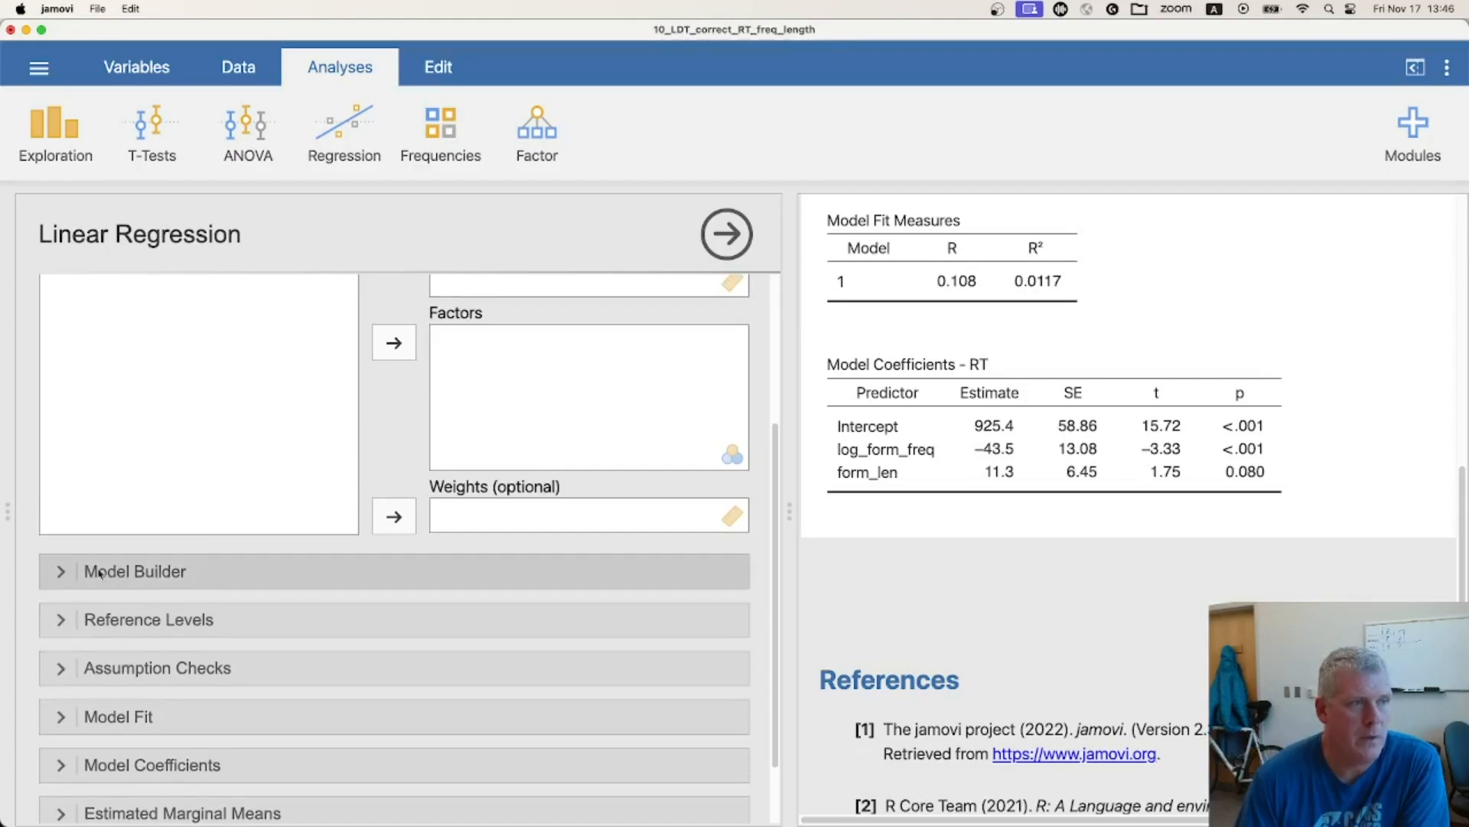
pyautogui.click(138, 570)
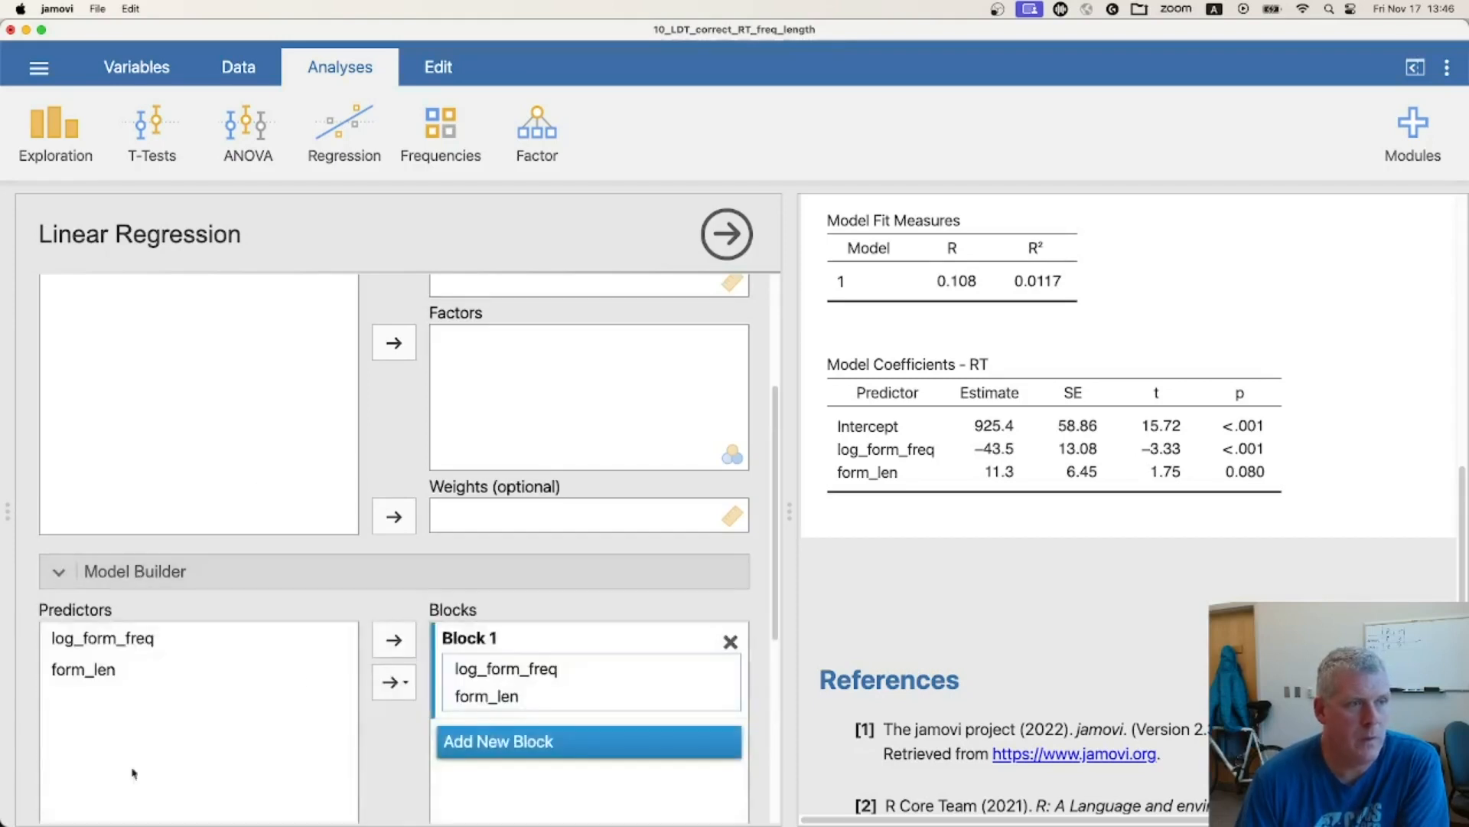
pyautogui.scroll(-3, 361, 573)
pyautogui.scroll(-2, 362, 570)
pyautogui.click(100, 499)
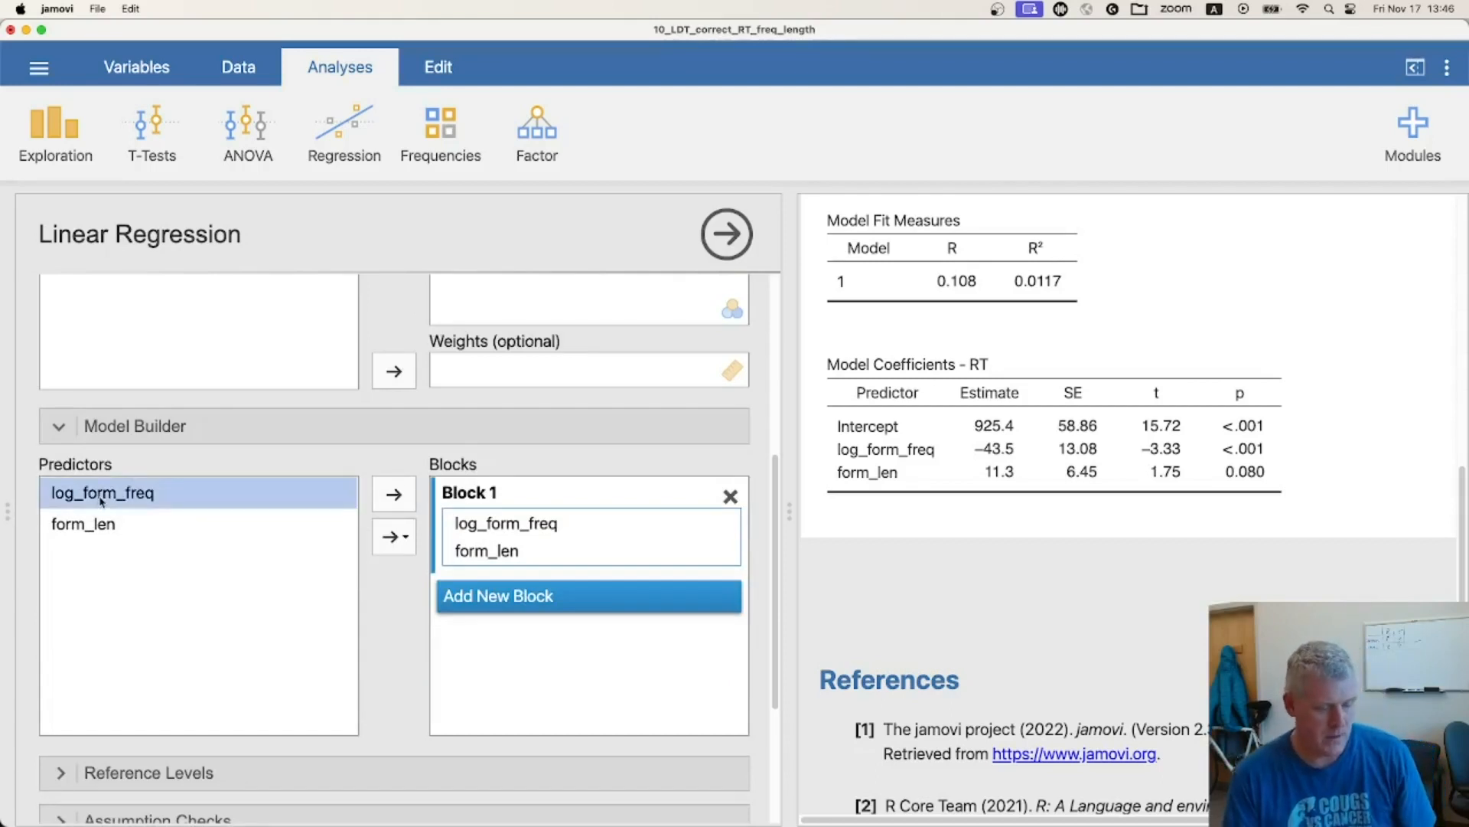
pyautogui.keyDown('shift'); pyautogui.click(100, 526); pyautogui.keyUp('shift')
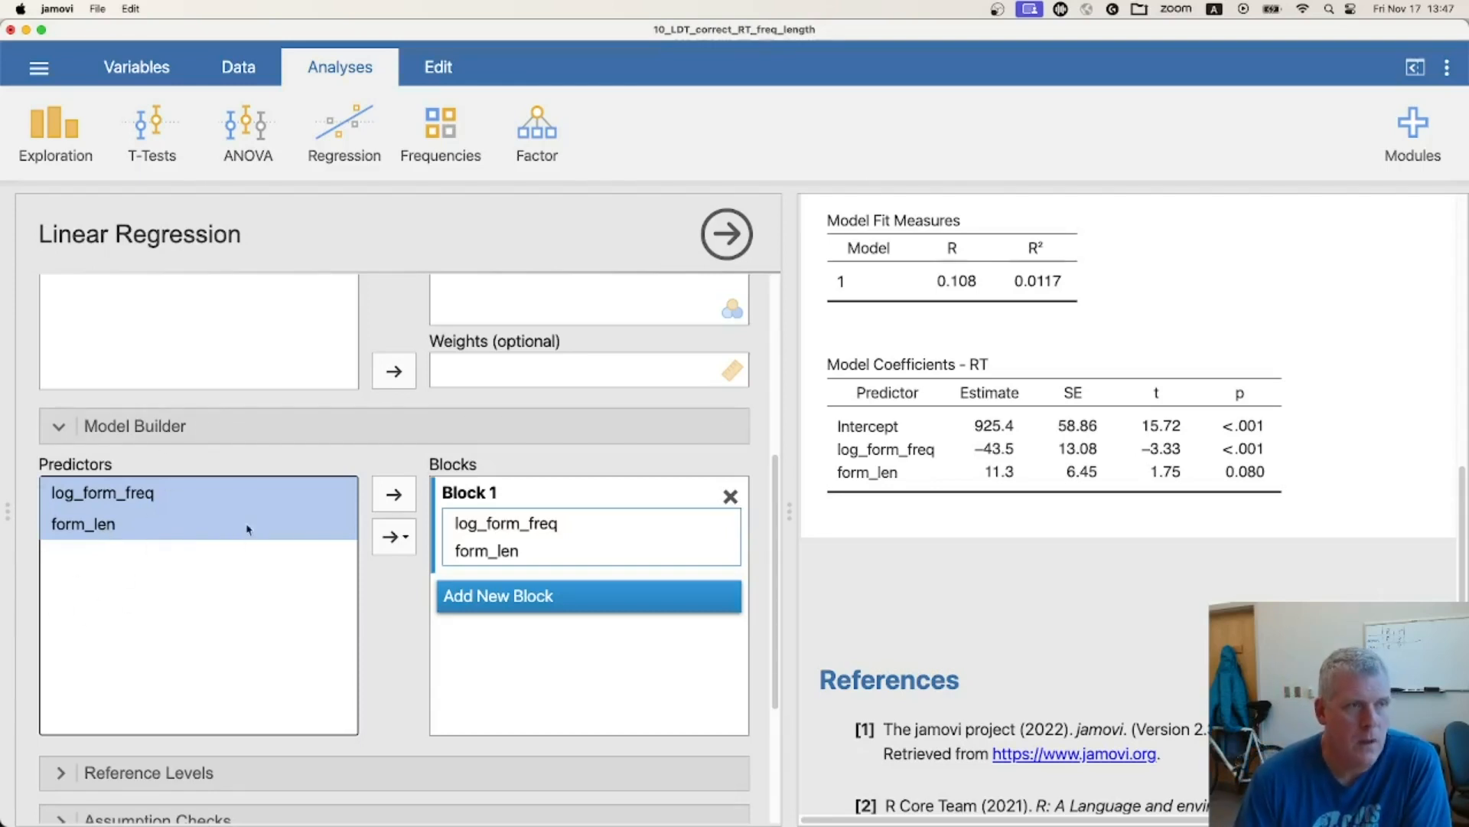
pyautogui.click(408, 540)
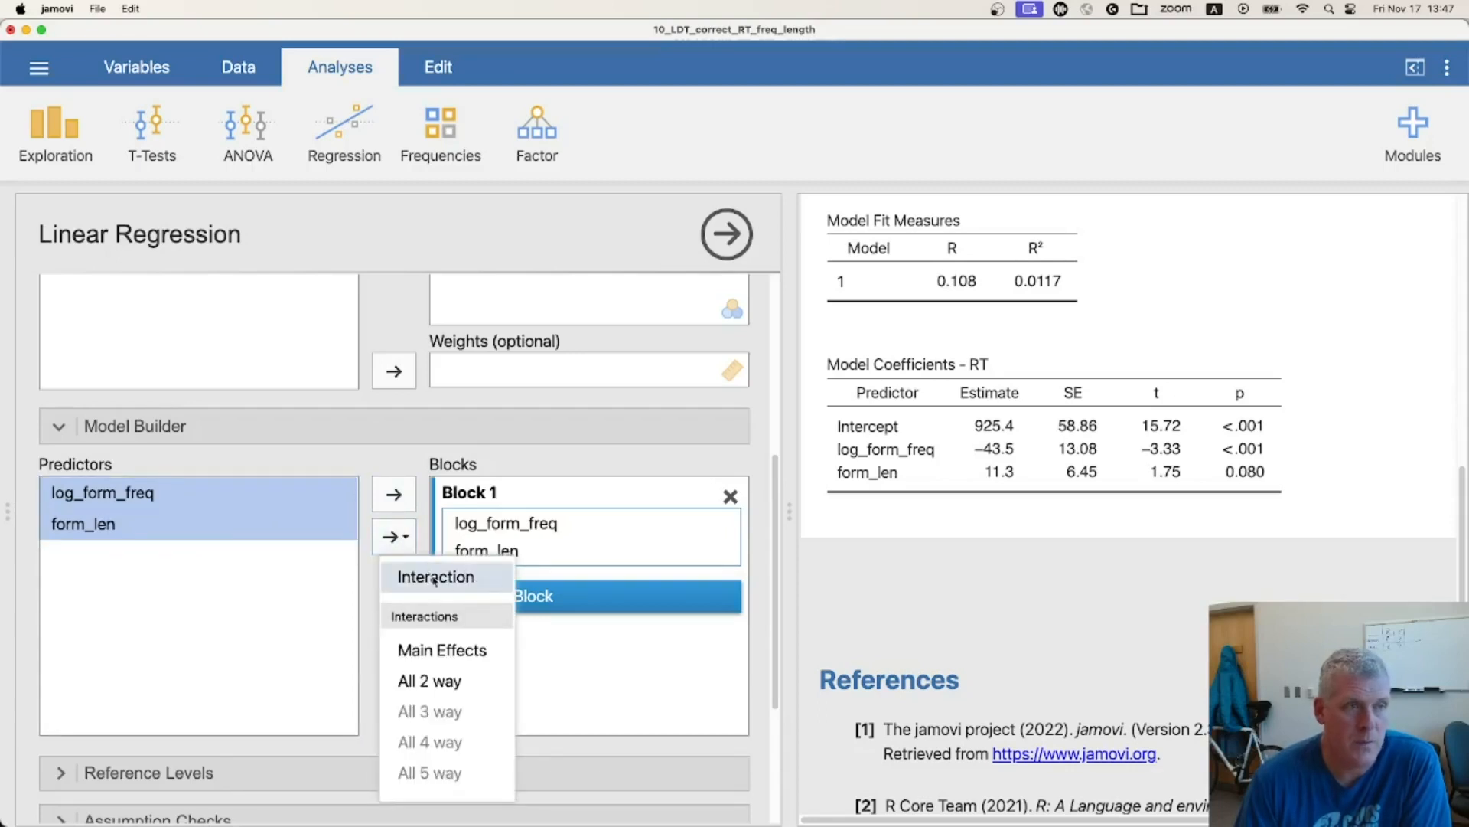
pyautogui.click(483, 583)
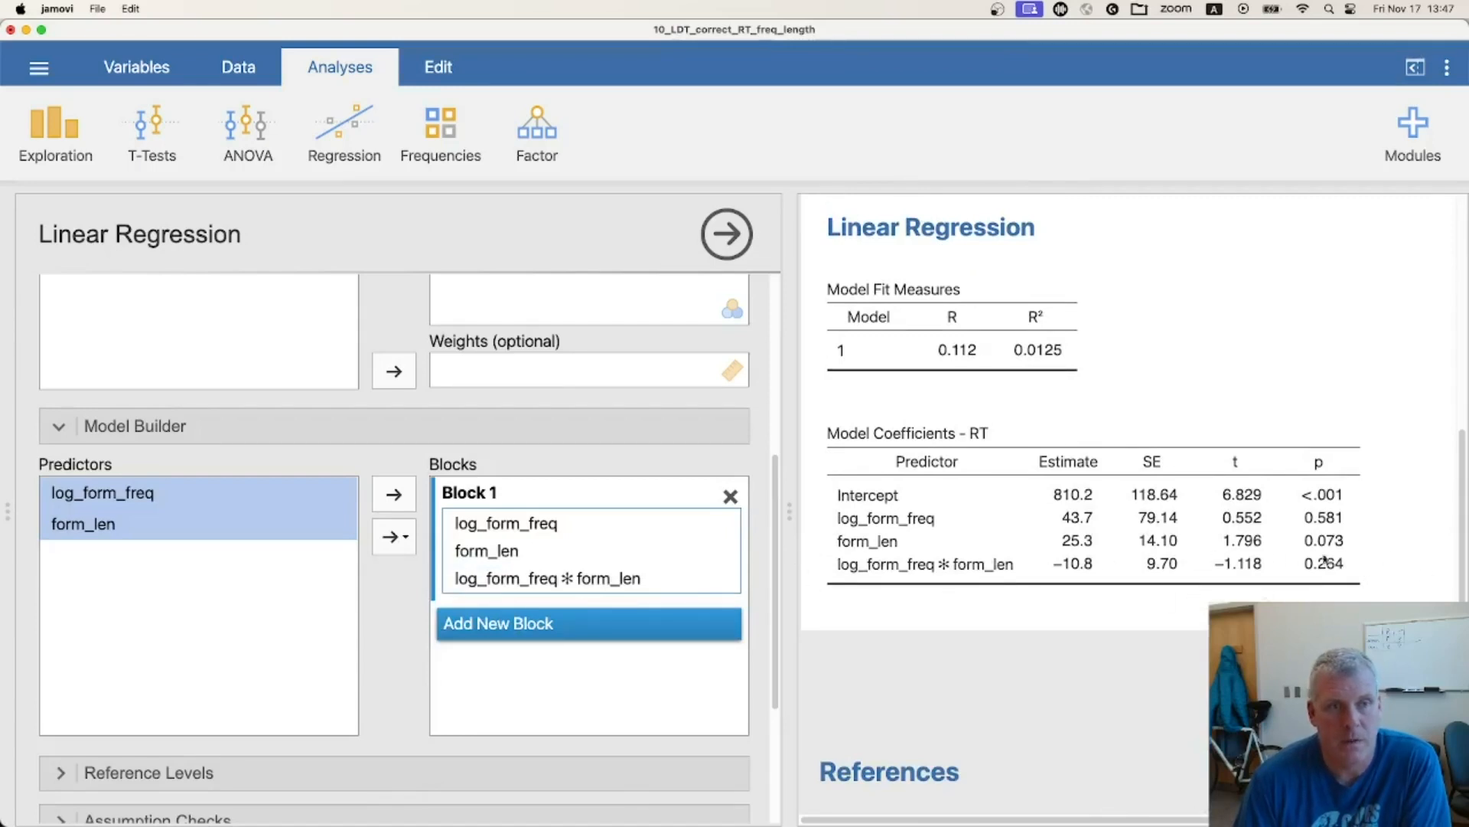
# Examine the interaction model's fit and coefficient tables, its variable assignments and the available regression analyses
pyautogui.scroll(-2, 1025, 548)
pyautogui.scroll(-1, 1037, 546)
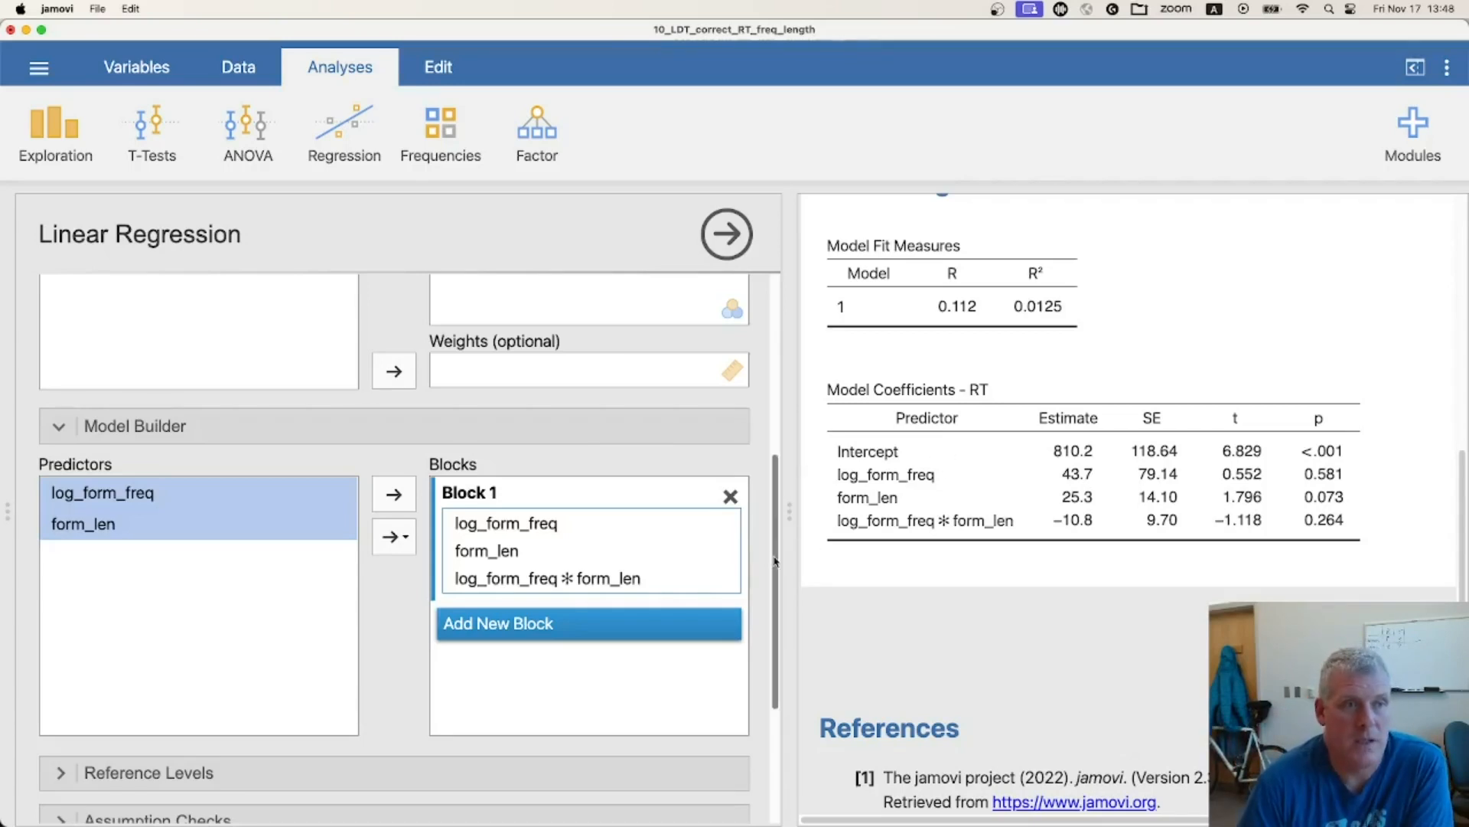
pyautogui.scroll(1, 775, 561)
pyautogui.moveTo(775, 561); pyautogui.dragTo(781, 372)
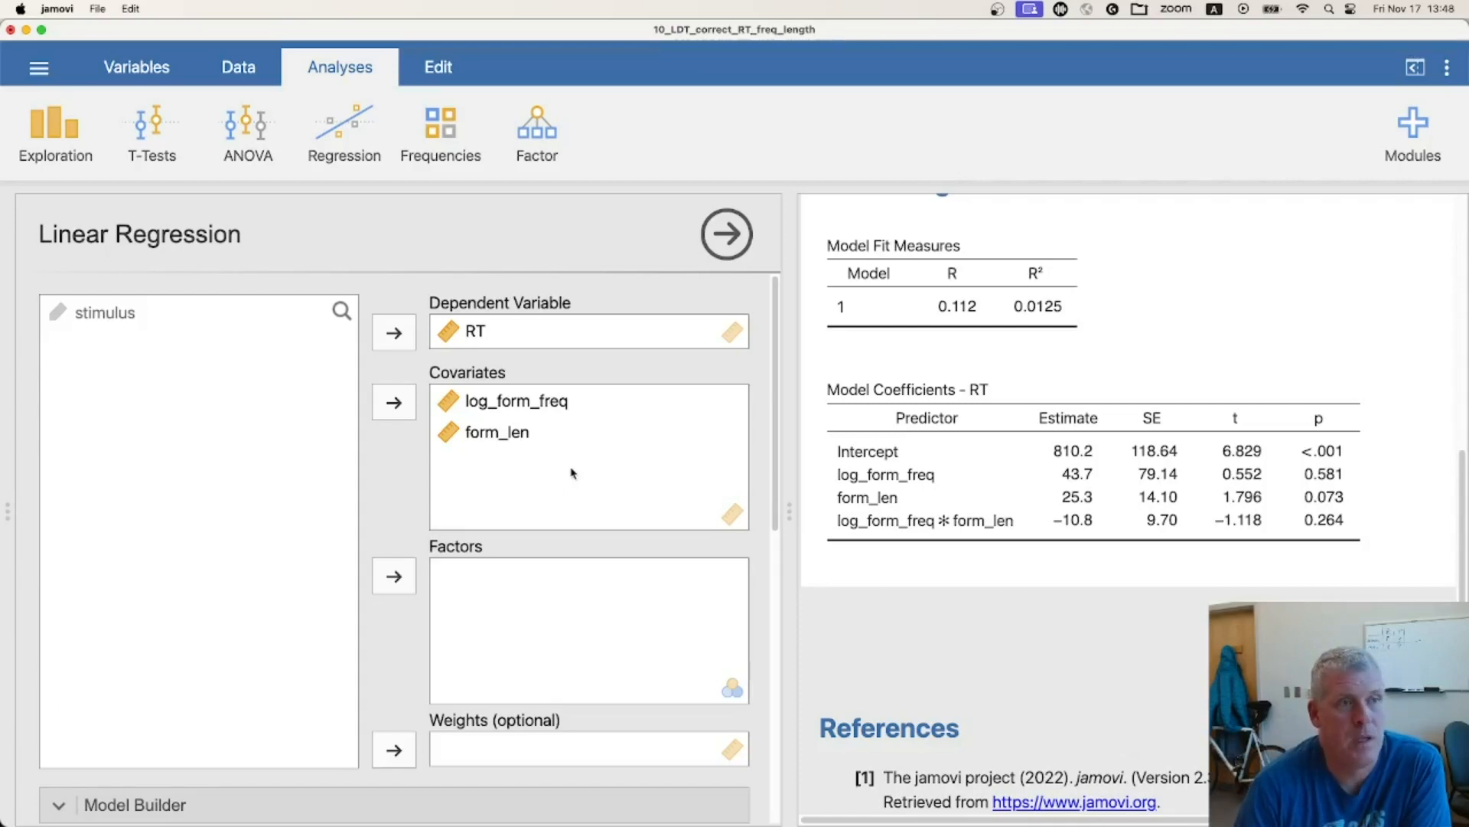
pyautogui.click(352, 133)
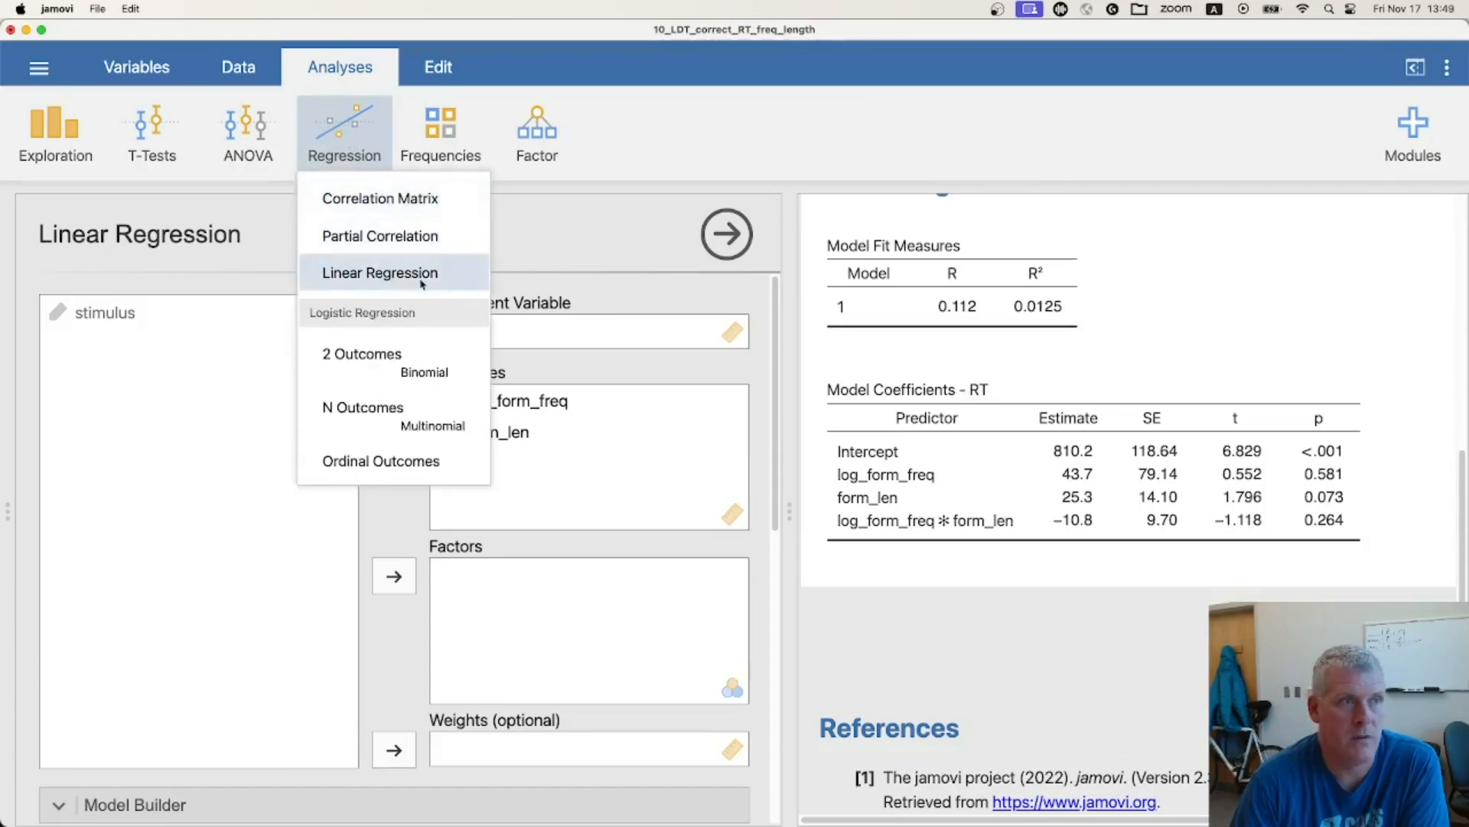
pyautogui.click(347, 69)
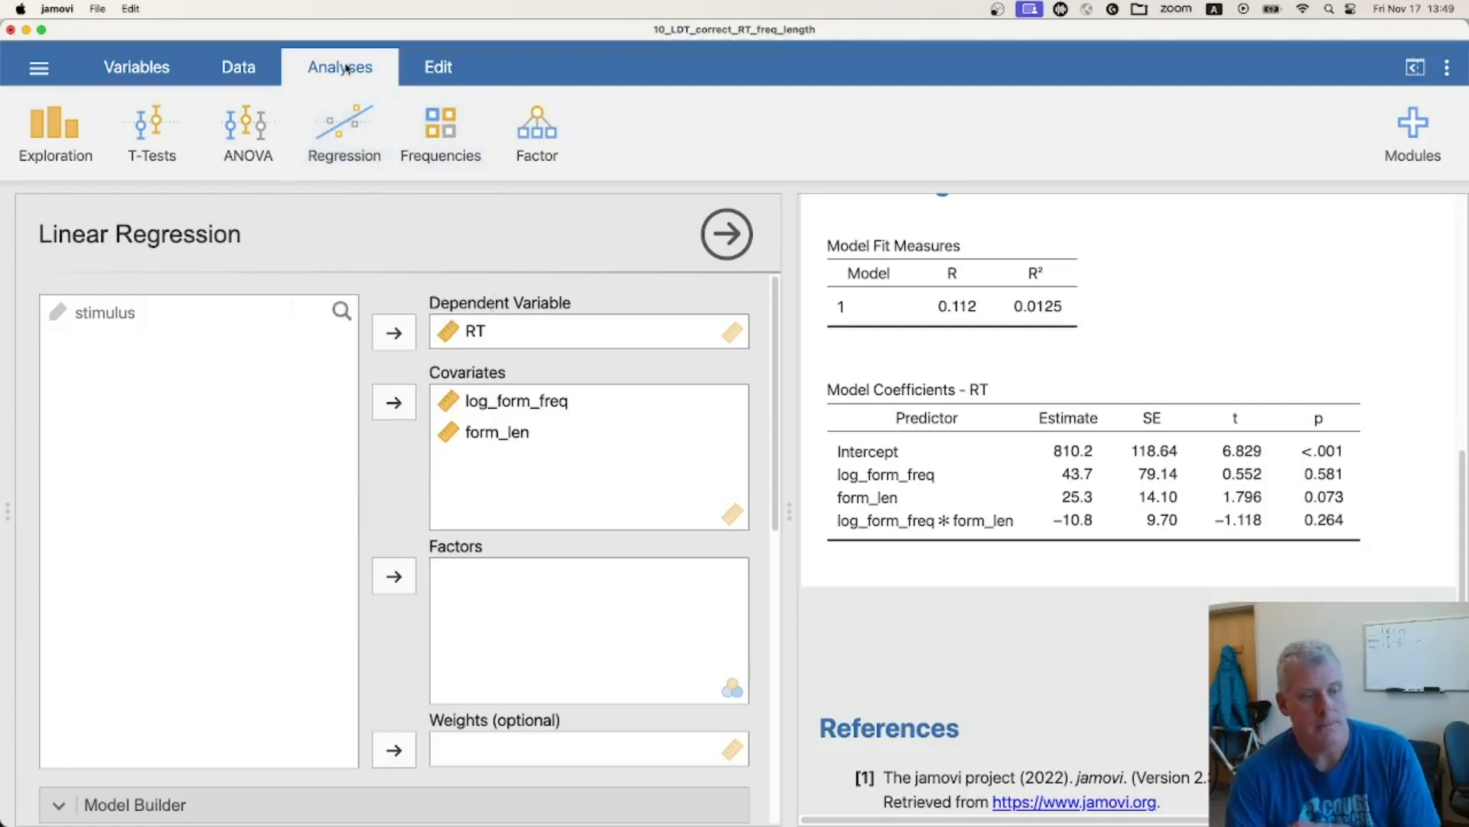